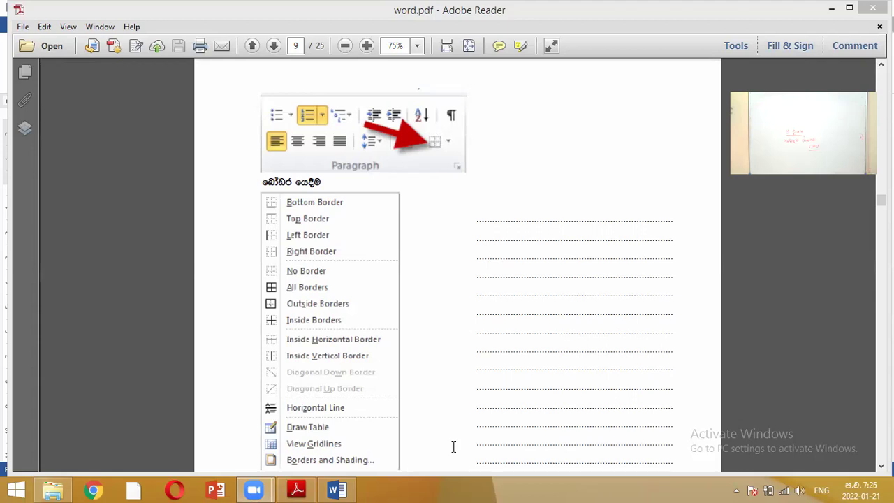
- Switch to Word, undo the duplicate INFORMATION line, and set the remaining line's font size to 20
click(334, 489)
key(ctrl+a)
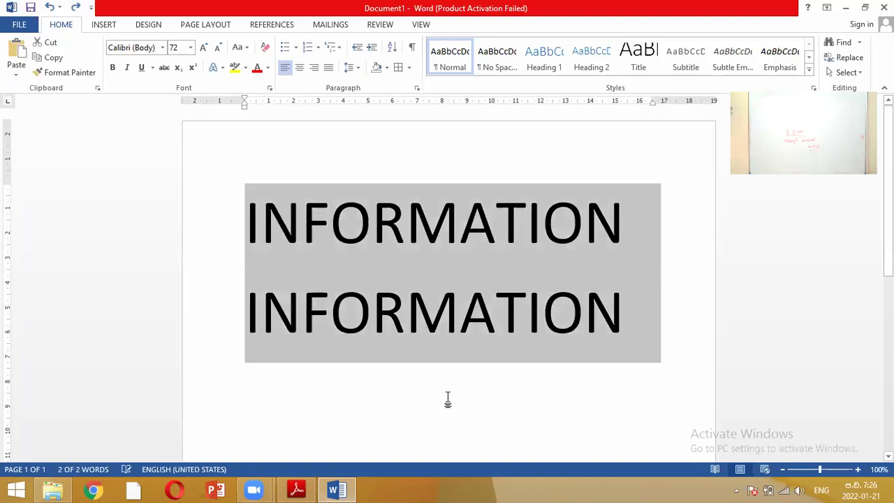
key(ctrl+z)
drag(626, 238, 214, 186)
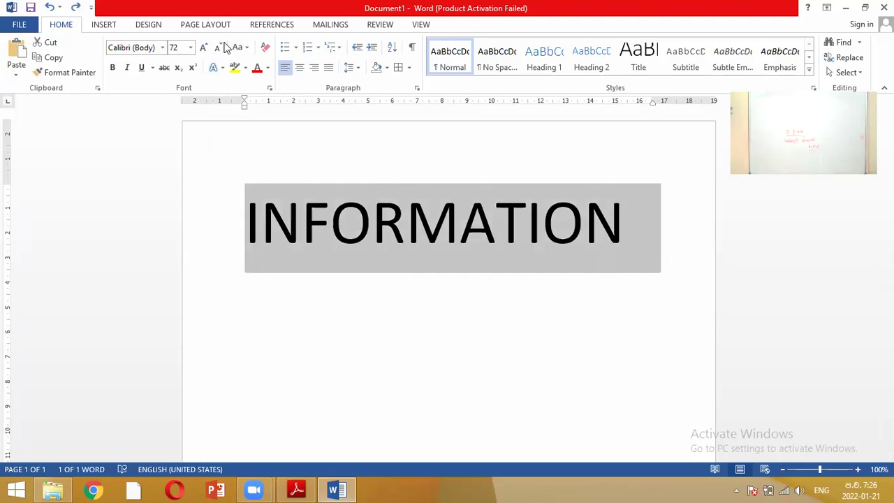
click(190, 47)
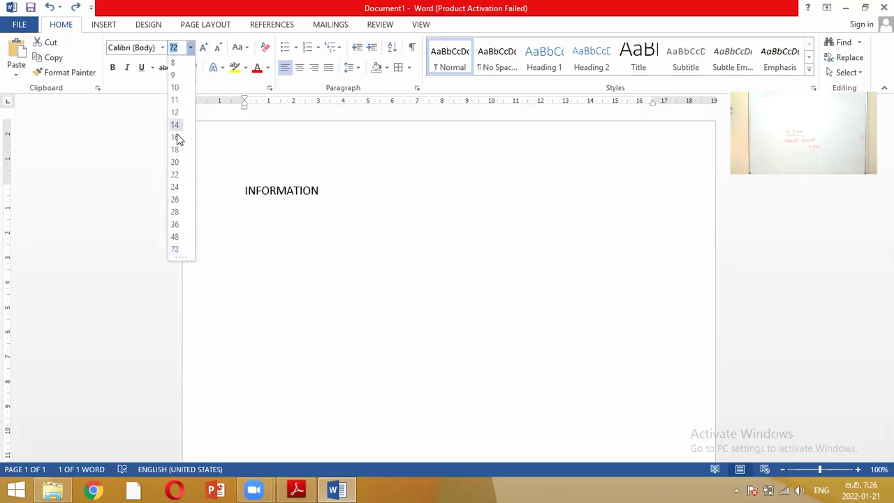
click(175, 165)
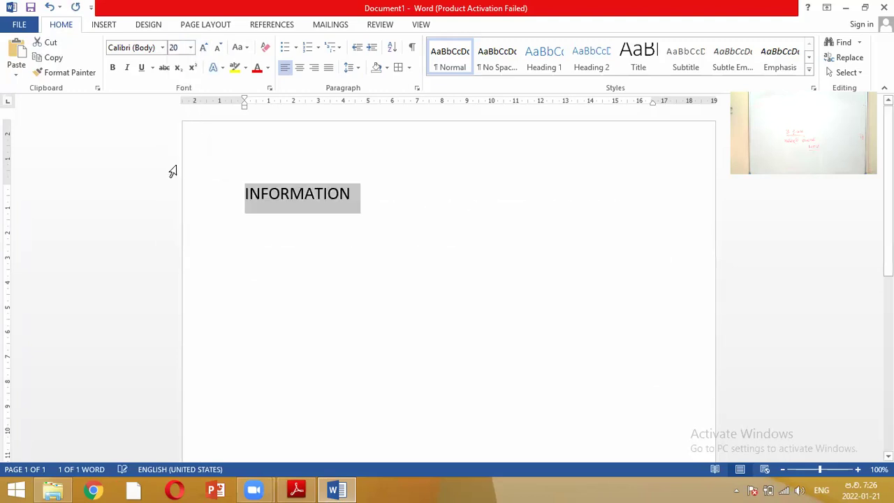
- Copy the INFORMATION line and paste it to make four identical lines
key(ctrl+c)
key(ctrl+v)
key(ctrl+v)
key(ctrl+v)
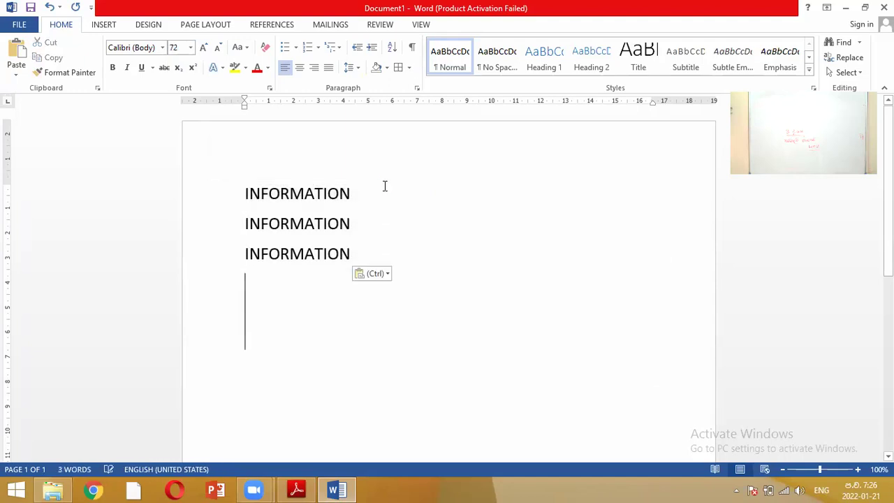
key(ctrl+v)
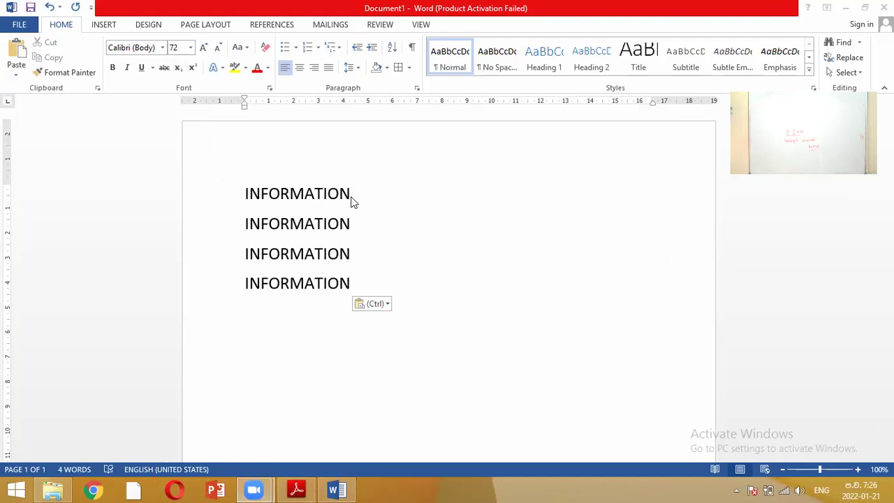
- Apply a left border to the first INFORMATION line
drag(351, 195, 275, 193)
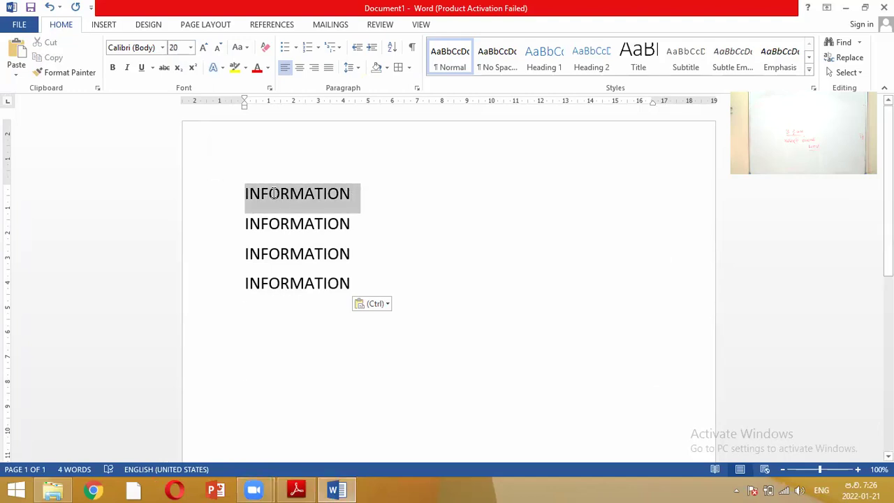
click(408, 68)
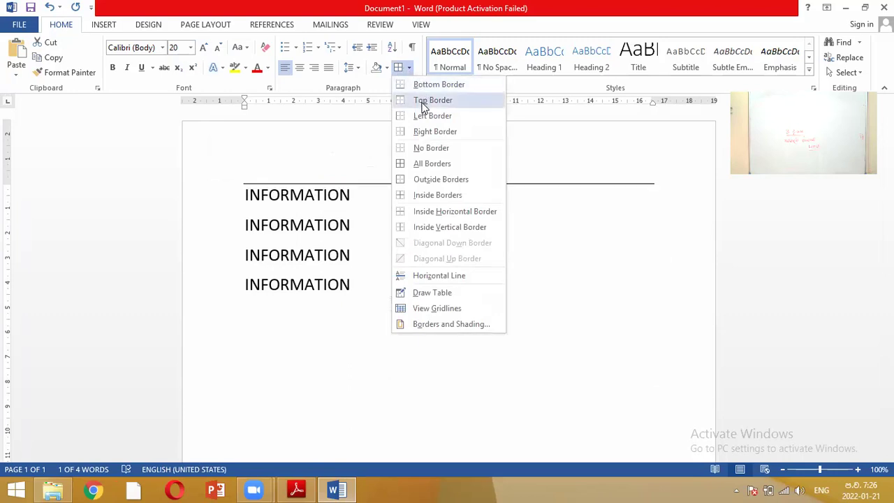
click(424, 118)
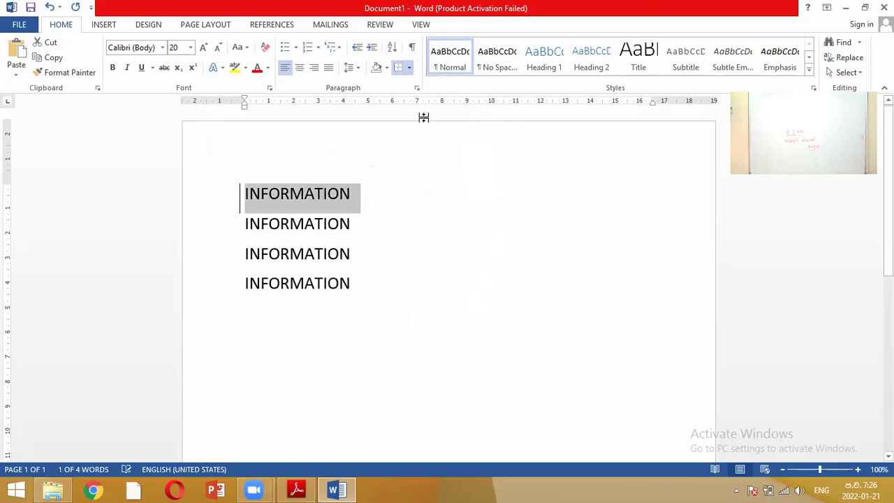
click(375, 199)
key(Return)
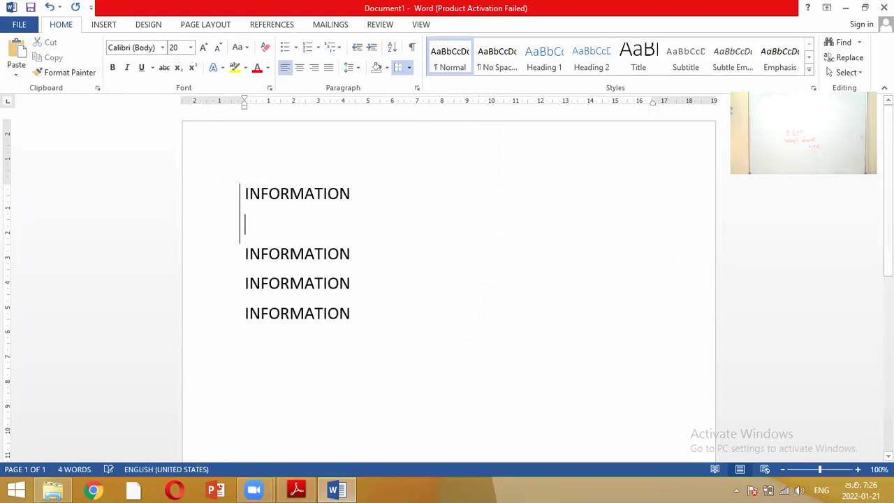
key(ctrl+z)
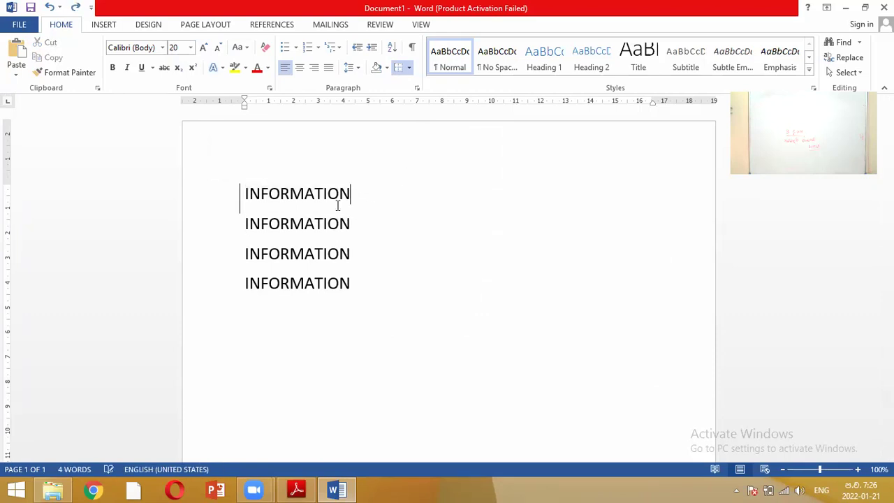
- Insert a blank line above the second INFORMATION line and add the label "-->LEFT BORDER" after the first INFORMATION
click(246, 221)
key(Return)
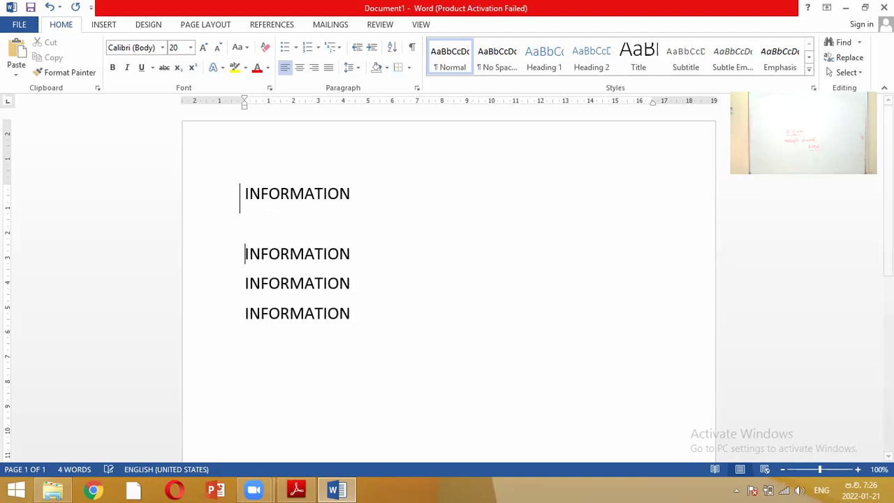
click(363, 194)
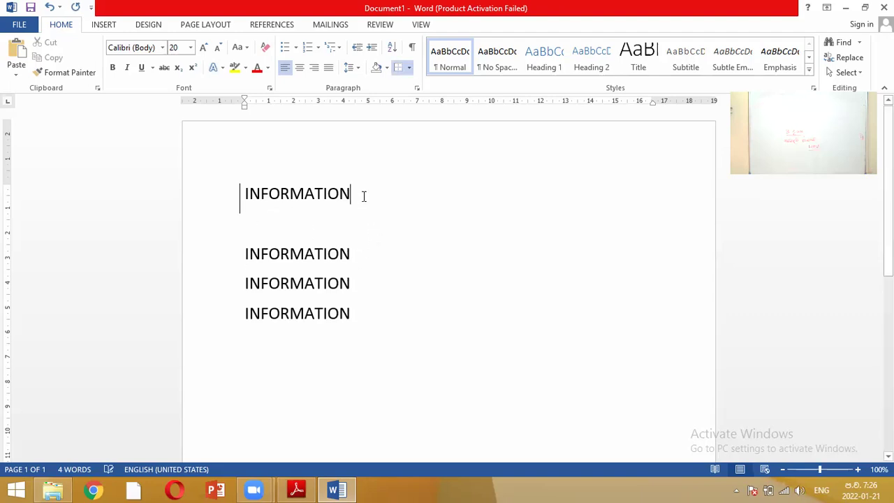
text(--)
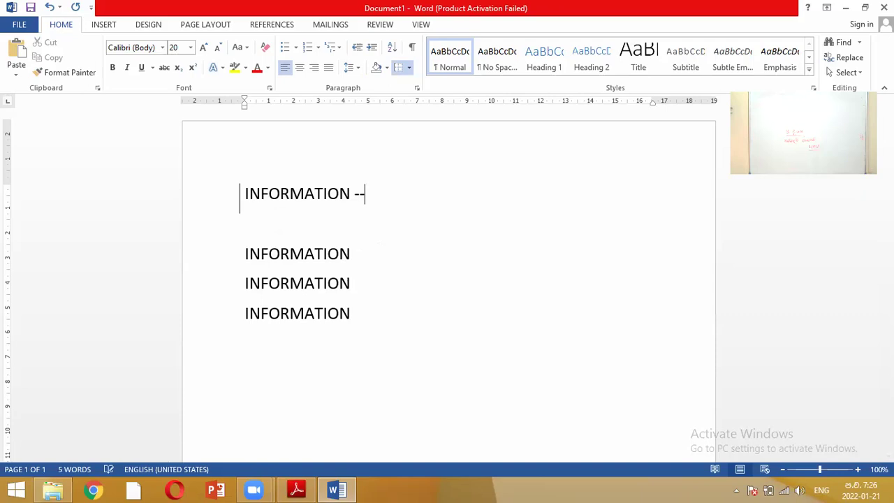
text(>L)
text(EFT B)
text(O)
text(RDER)
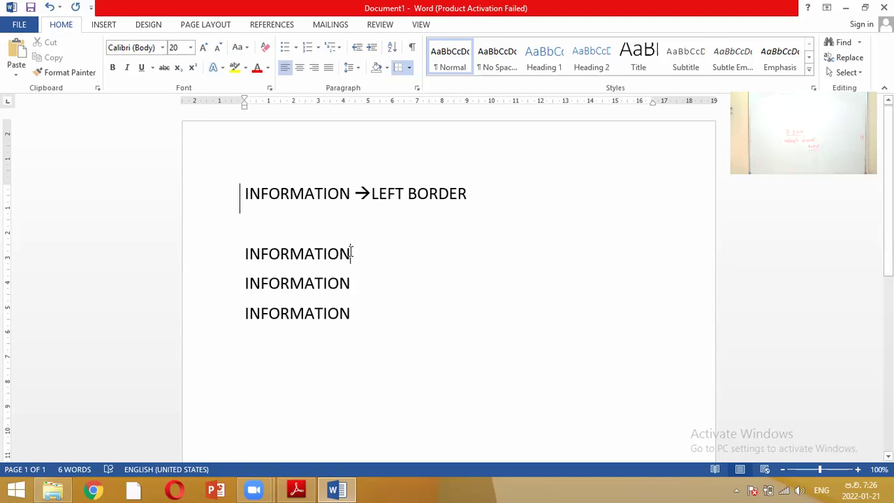
- Try setting the second INFORMATION line's border to apply to Text in Borders and Shading
drag(351, 254, 257, 254)
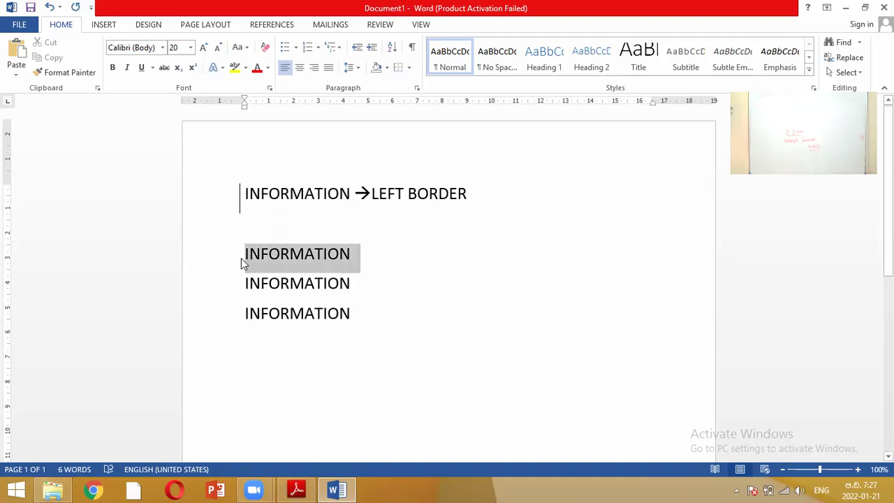
click(409, 70)
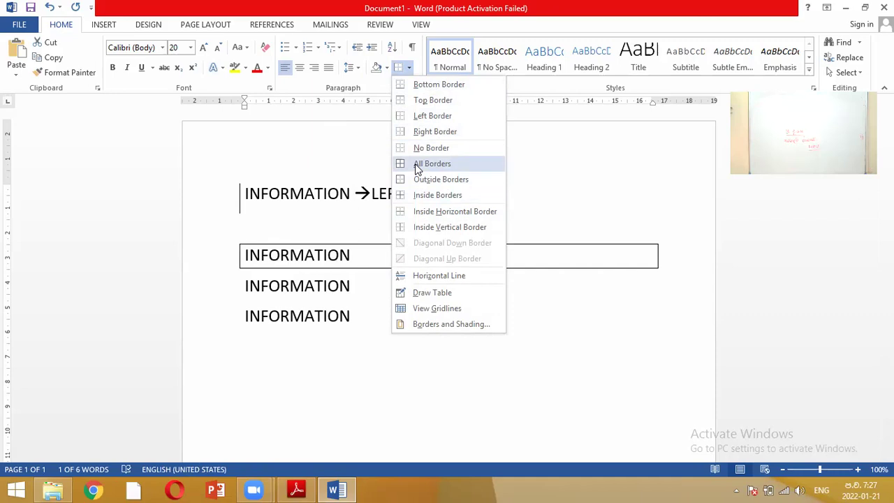
click(447, 324)
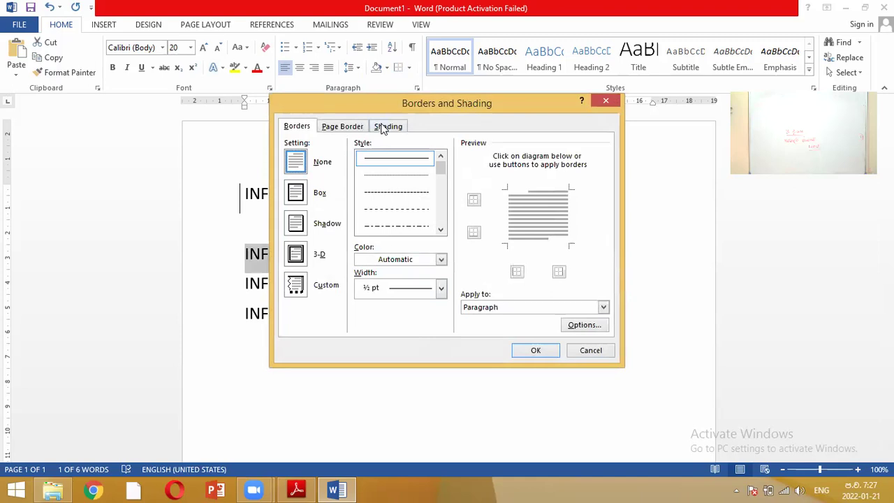
click(493, 310)
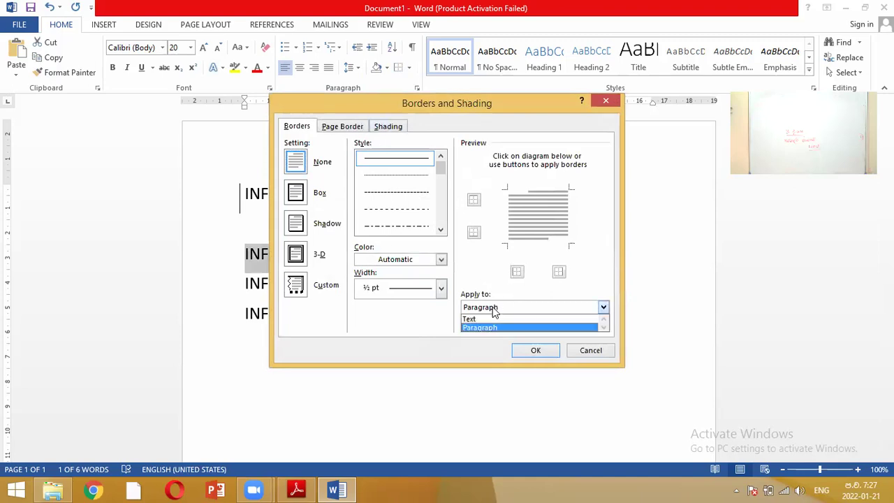
click(491, 319)
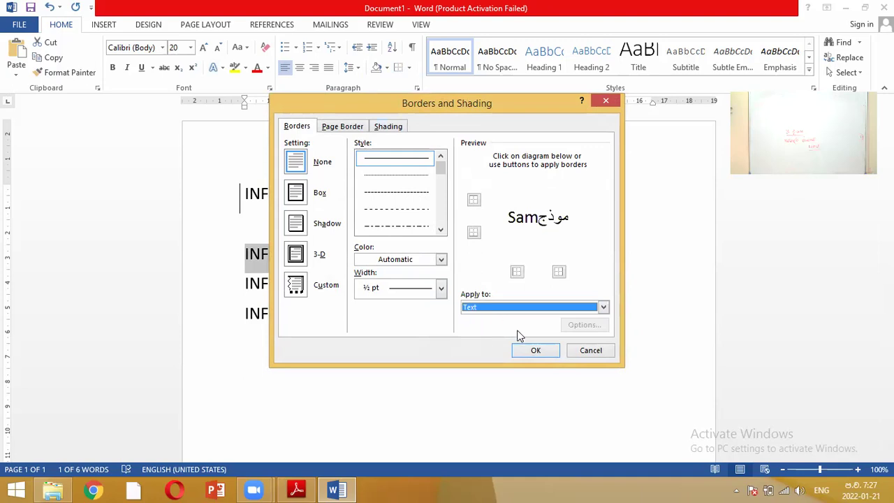
click(537, 356)
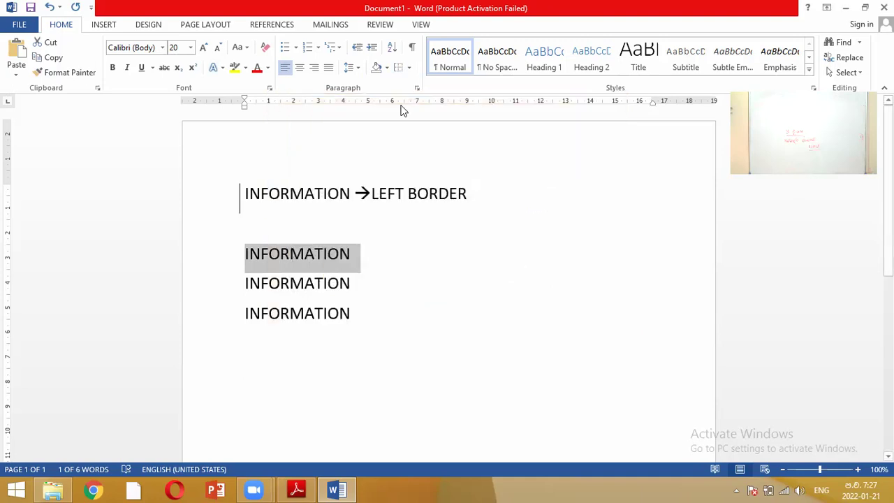
- Apply a right border to the second INFORMATION line
click(411, 73)
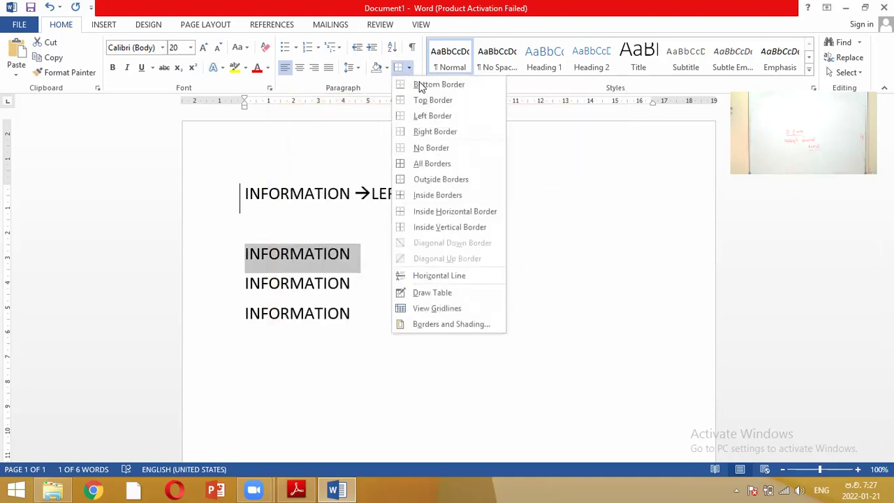
click(423, 133)
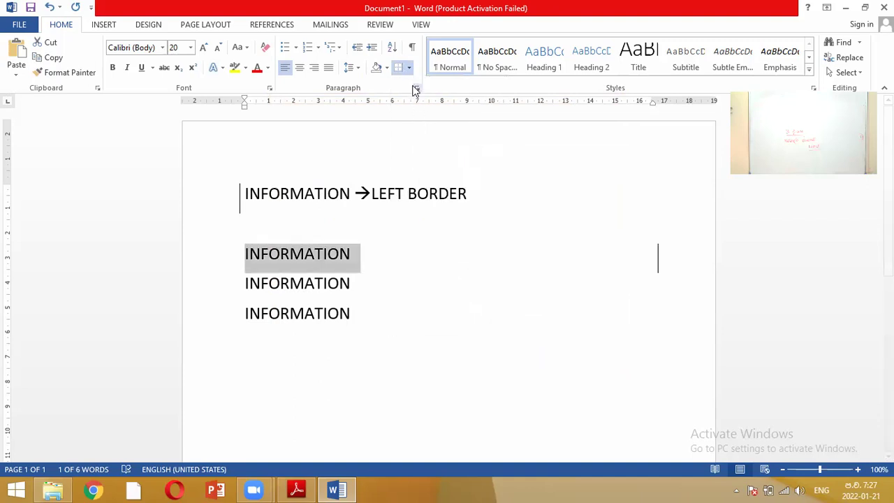
- Try a Box border applied to Text on the second INFORMATION line, and undo the box
click(410, 67)
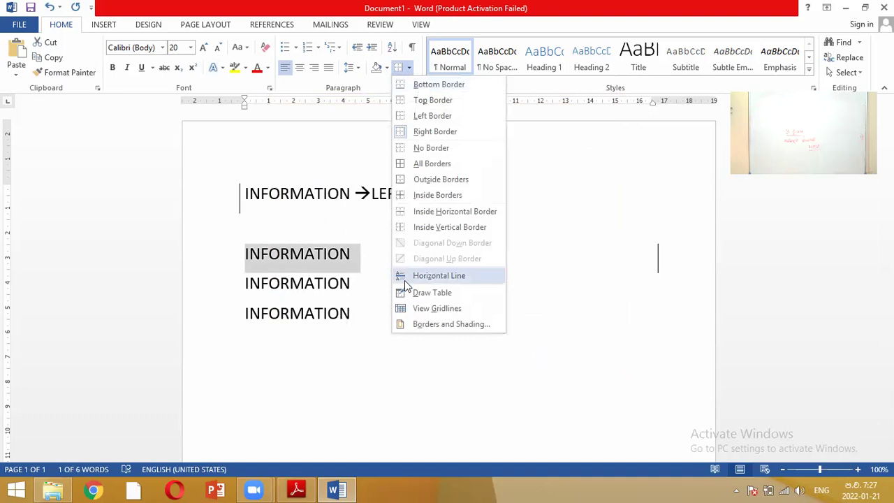
click(426, 325)
click(520, 312)
click(502, 318)
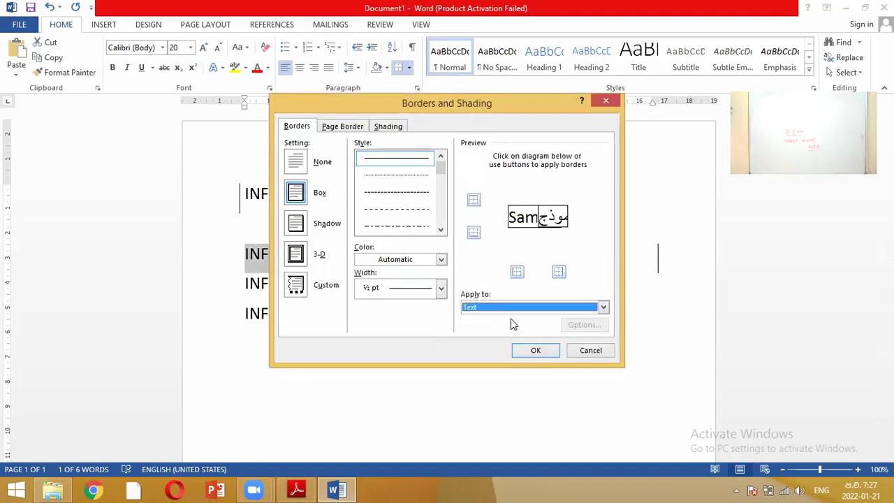
click(535, 350)
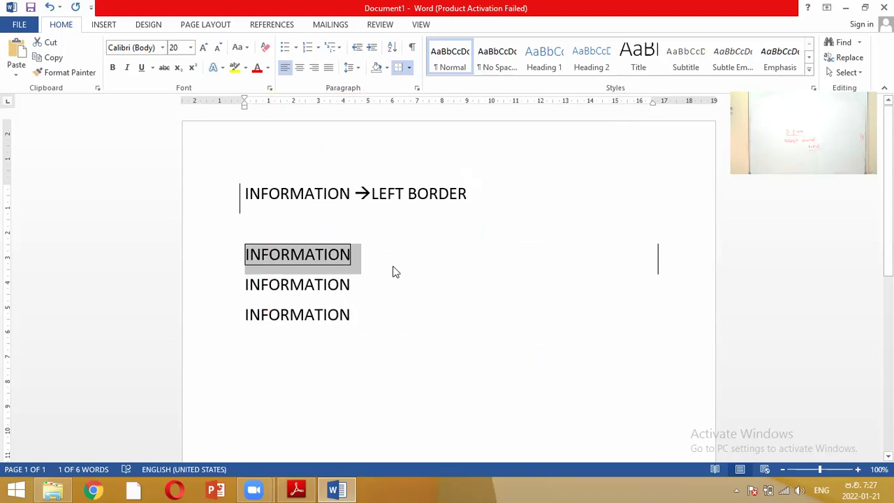
click(392, 272)
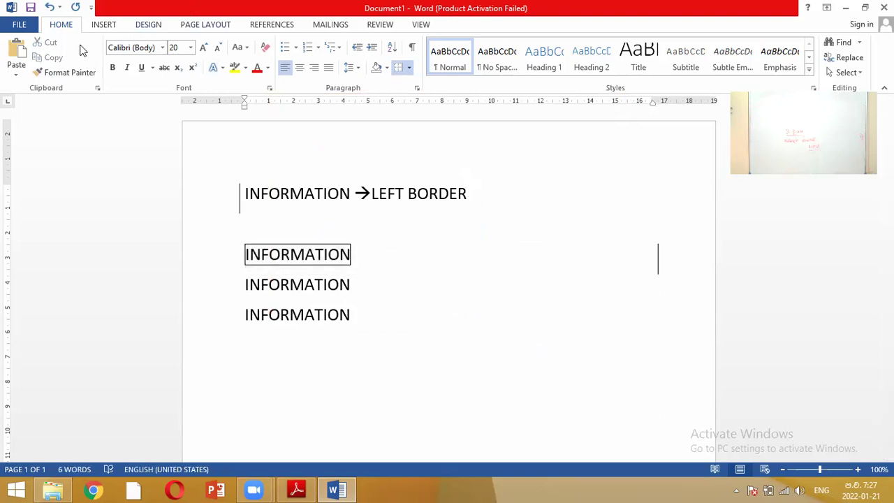
click(51, 7)
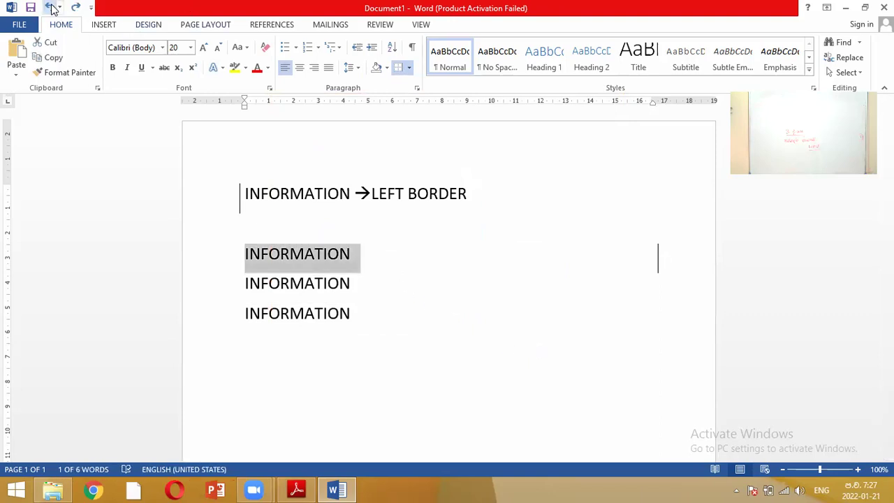
click(398, 68)
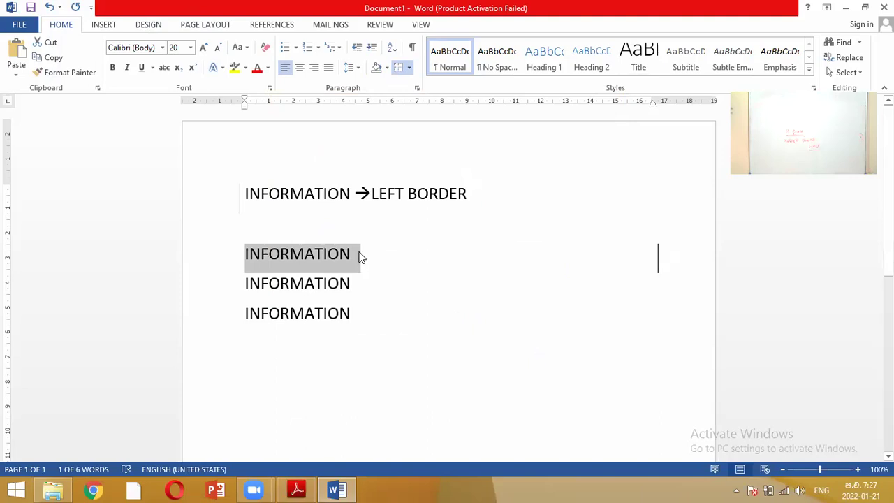
- Apply a bottom border to the third INFORMATION line
click(355, 284)
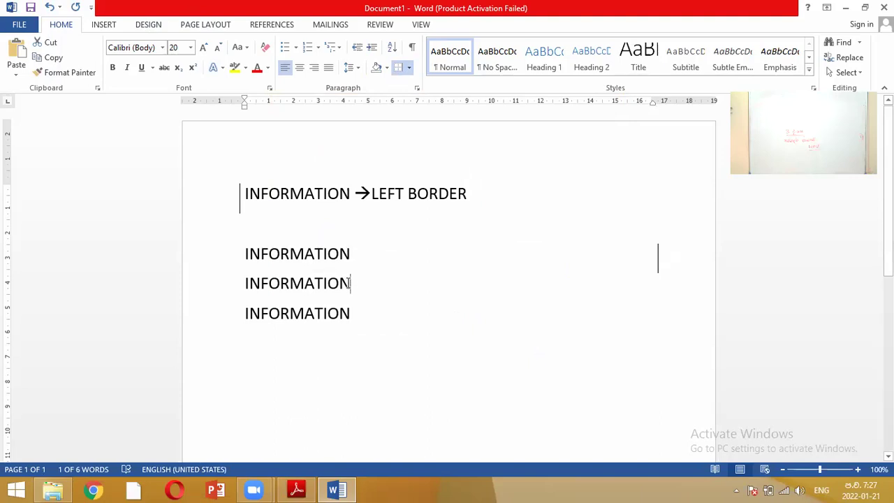
click(408, 69)
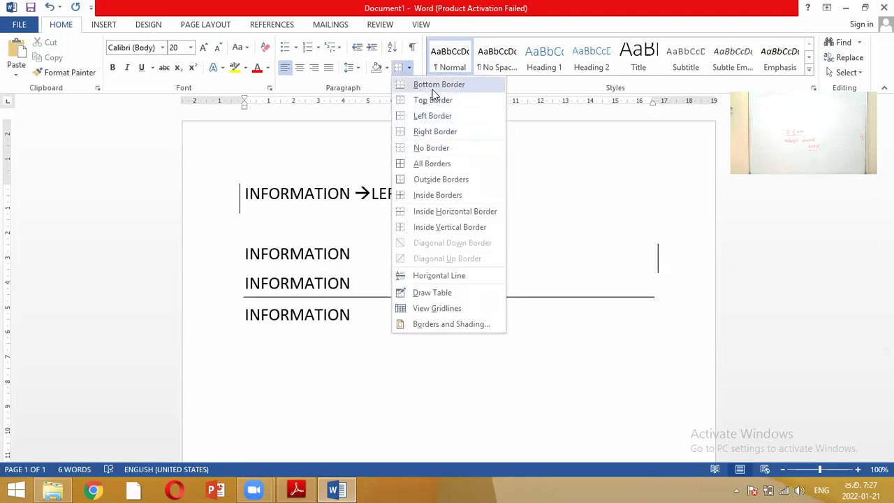
click(433, 90)
- Try a single solid line border applied to Text on the fourth INFORMATION line in Borders and Shading, and reselect the line
drag(351, 315, 246, 329)
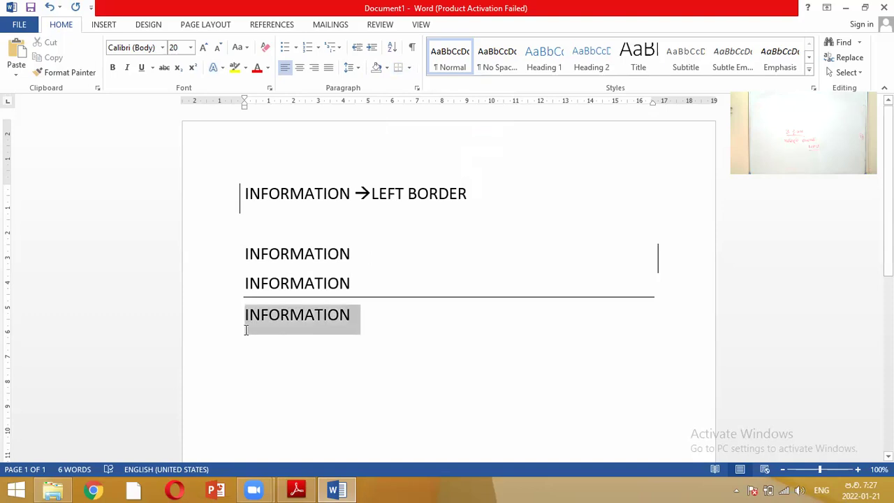
click(408, 68)
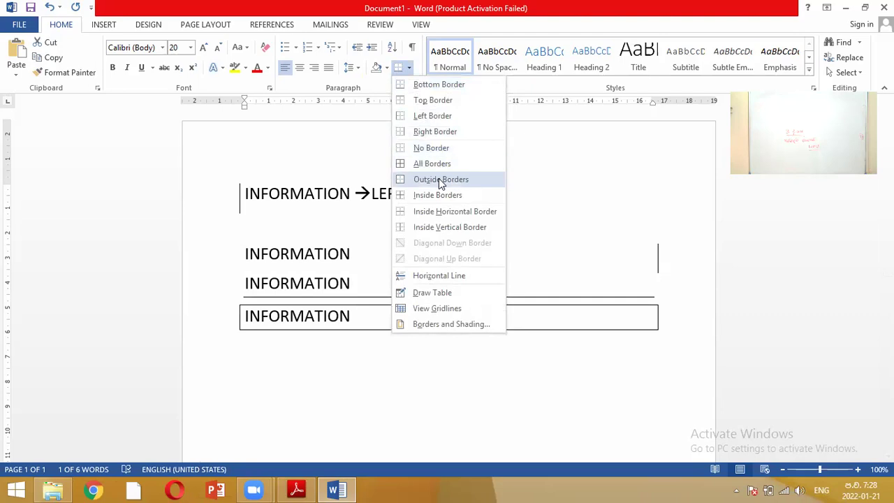
click(421, 325)
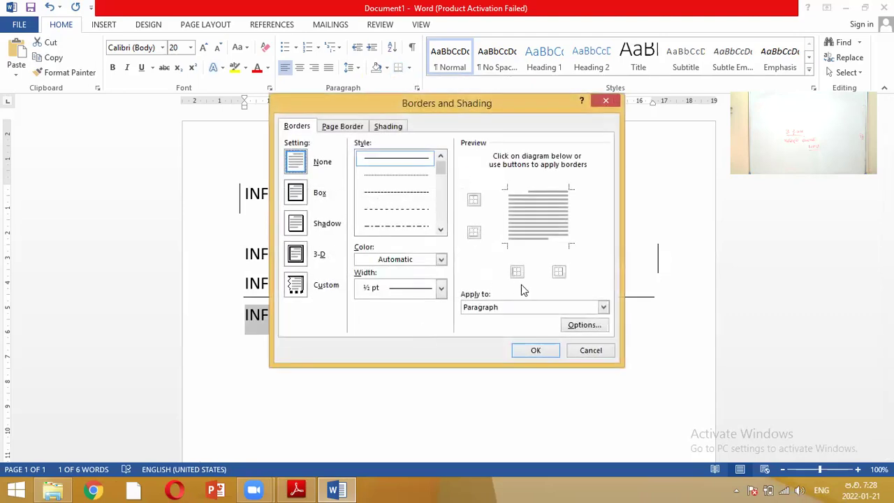
click(494, 309)
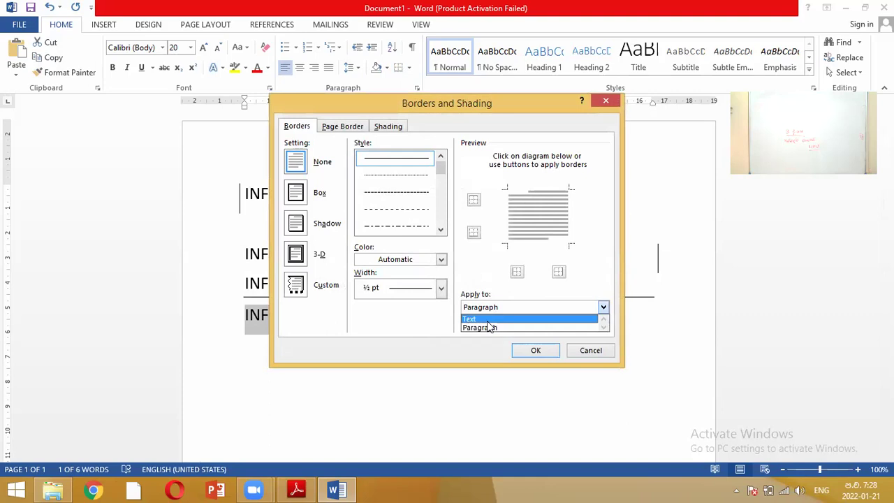
click(482, 320)
click(441, 229)
click(441, 229)
click(440, 229)
click(440, 229)
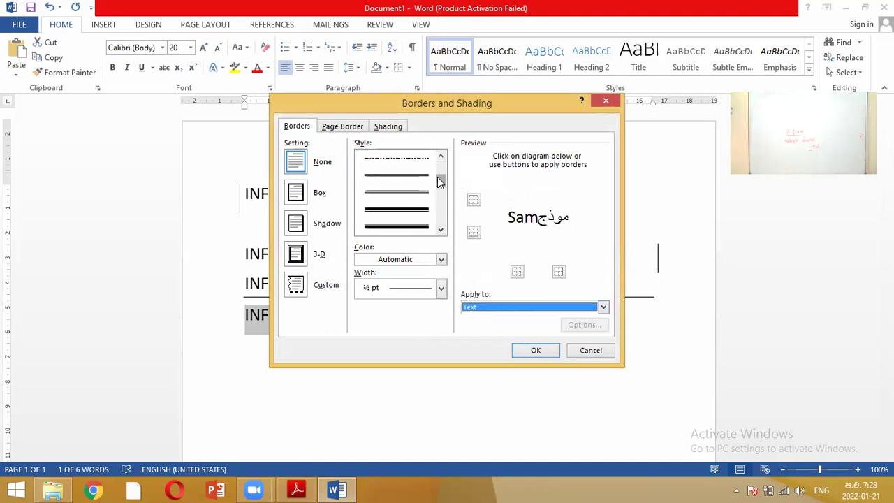
drag(438, 182, 439, 163)
click(412, 162)
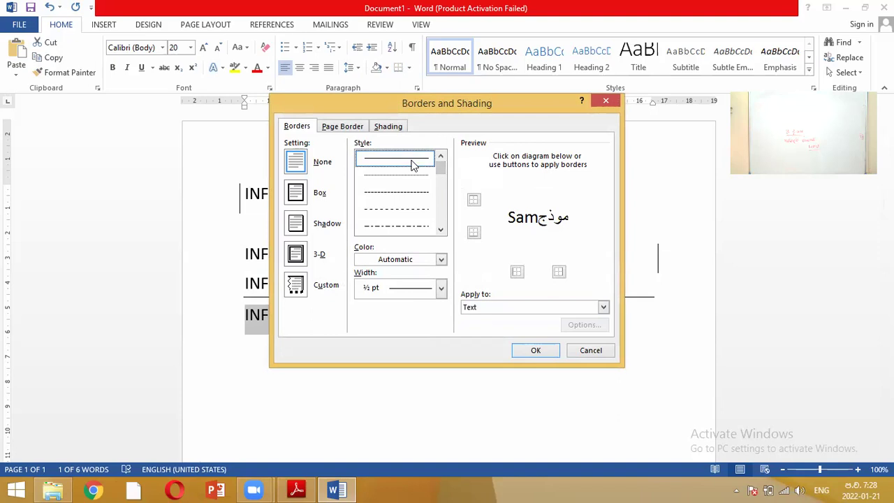
click(526, 349)
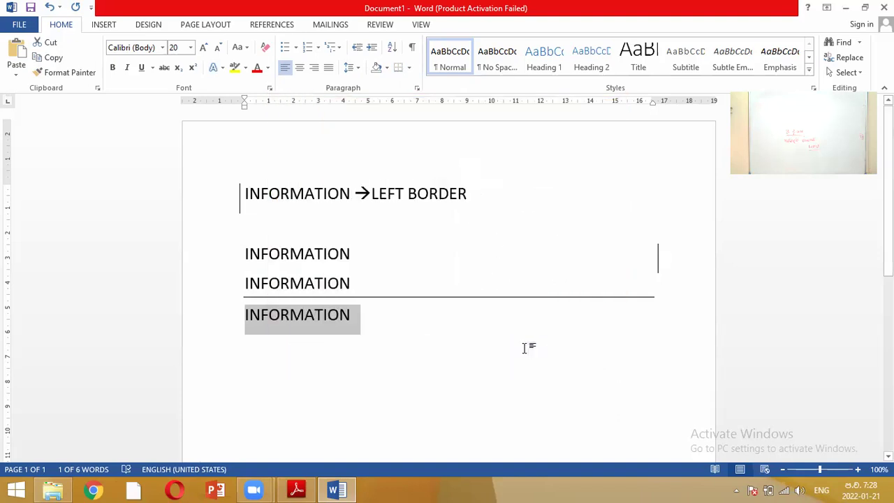
click(525, 348)
click(361, 311)
drag(362, 311, 246, 313)
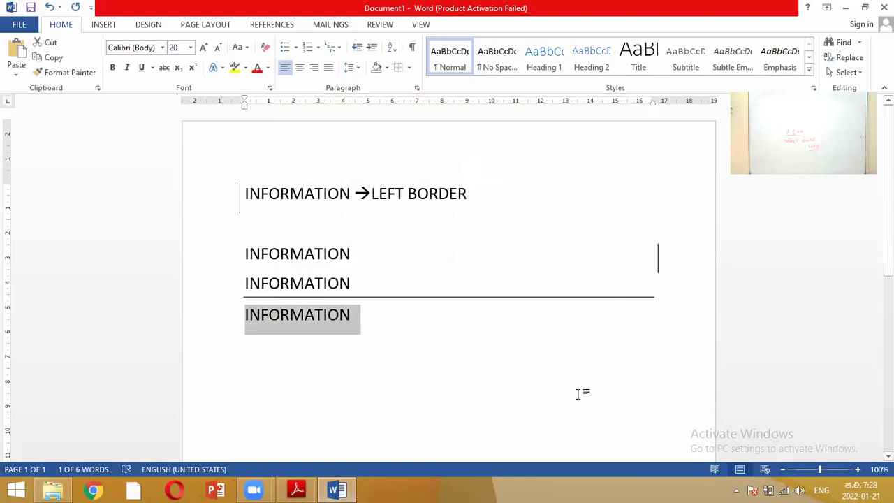
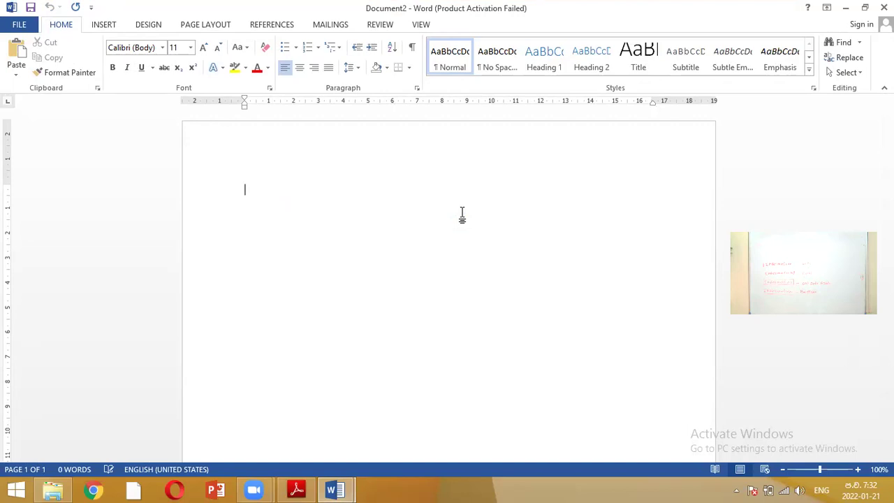
text(IN)
key(BackSpace)
key(BackSpace)
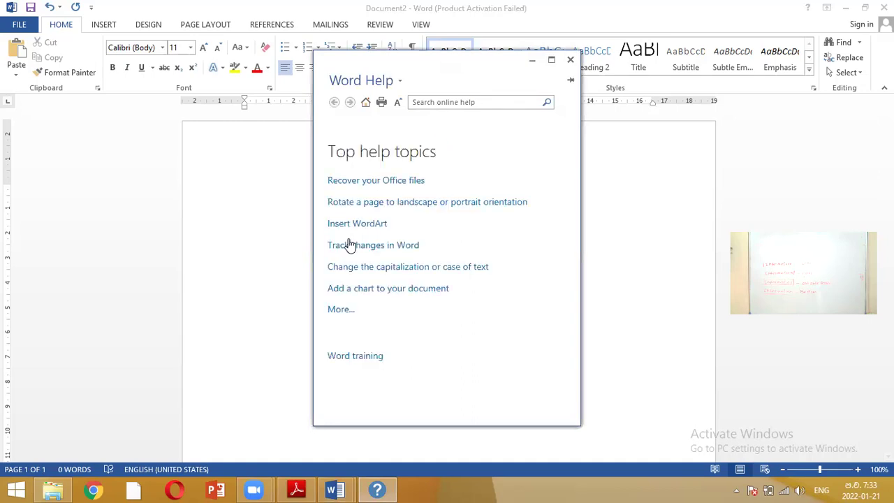
- Copy the introductory paragraph of the Insert WordArt help topic and paste it into the blank document
click(344, 229)
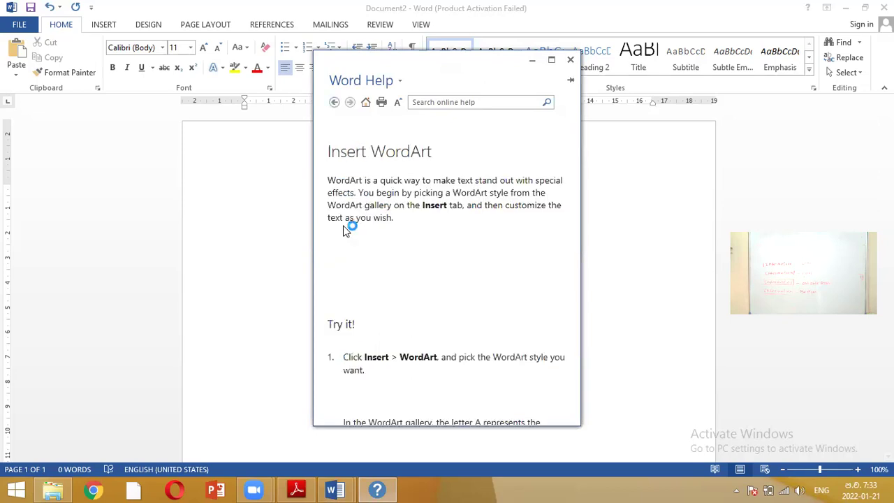
drag(393, 218, 333, 190)
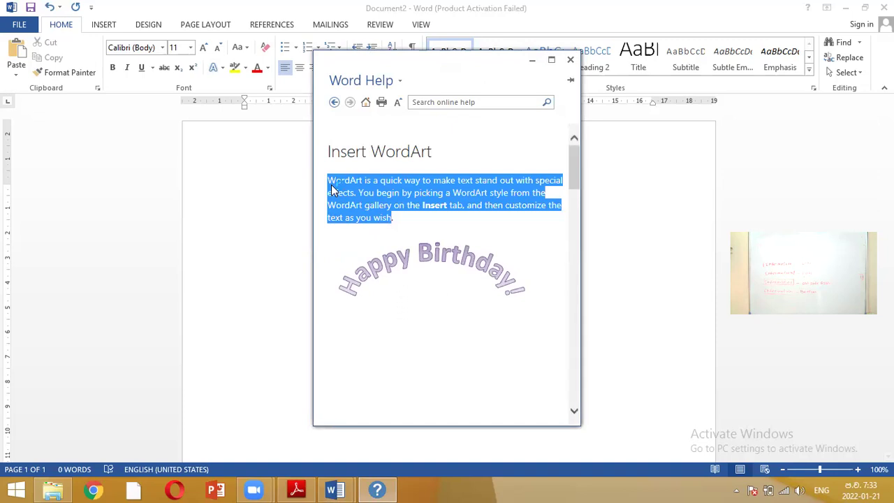
click(332, 185)
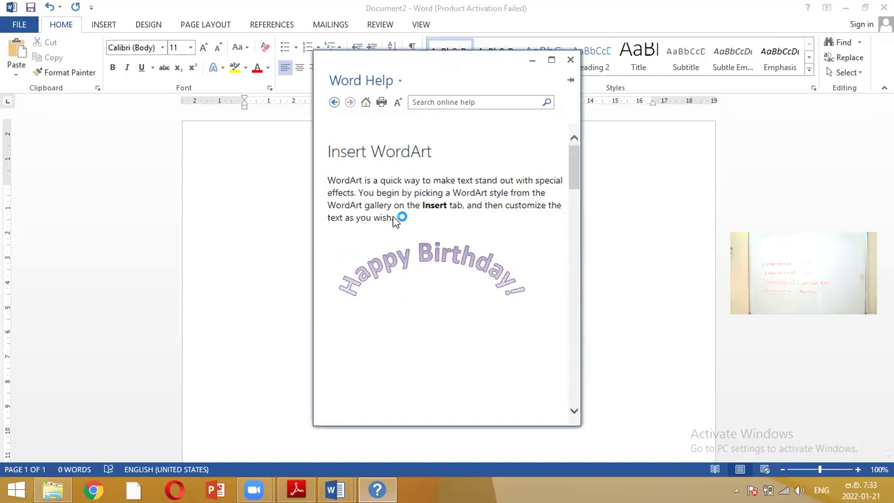
drag(394, 219, 335, 183)
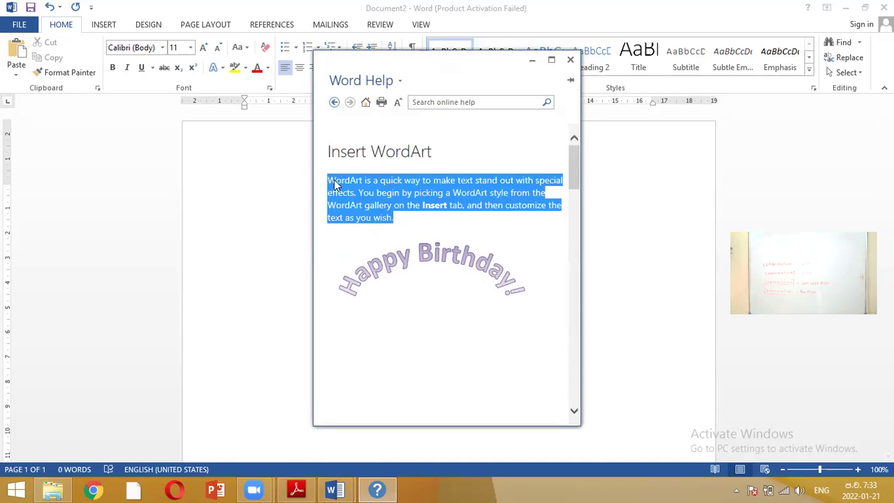
click(247, 187)
click(12, 54)
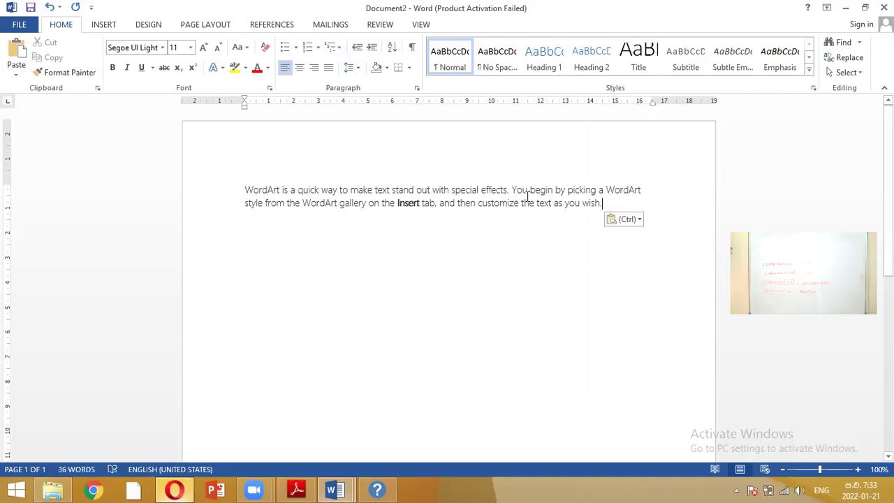
- Append the word COMPUTER to the end of the pasted paragraph and format it bold and red
shift+click(300, 190)
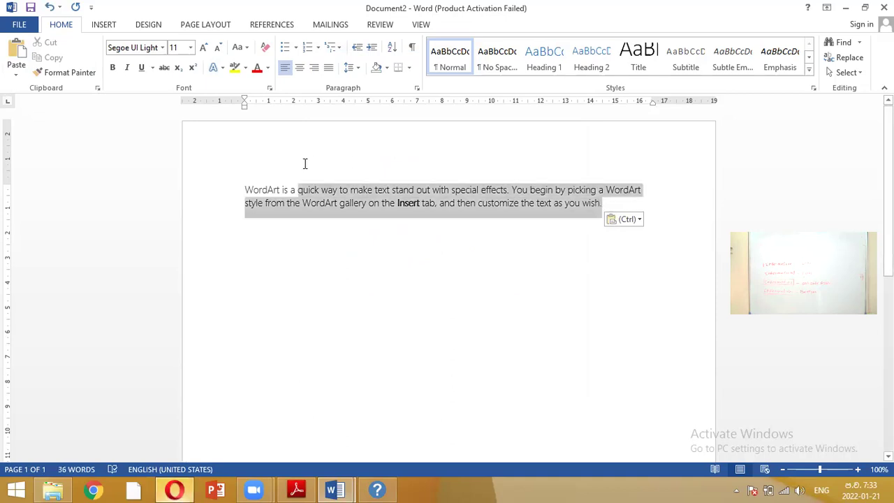
click(612, 203)
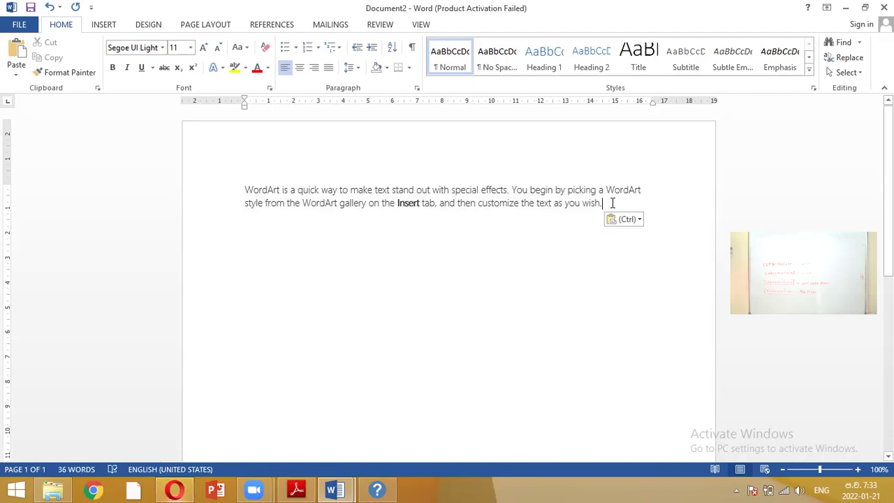
text(COMP)
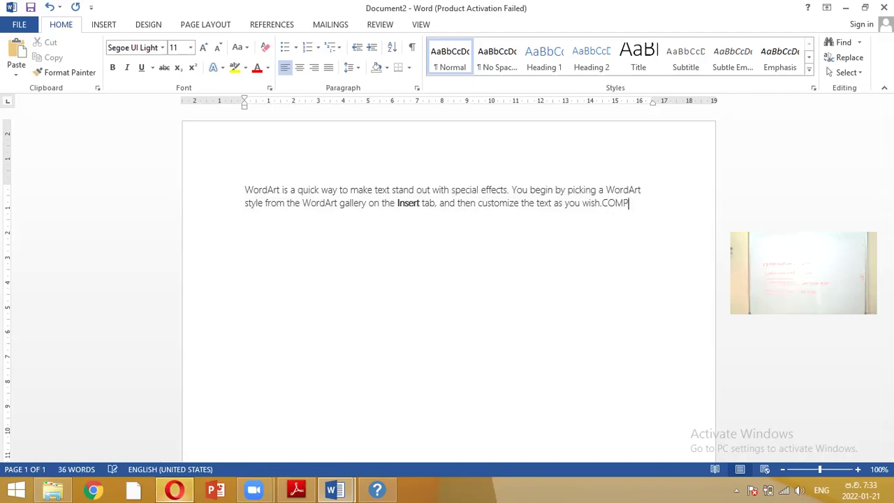
text(UTER)
drag(651, 204, 604, 211)
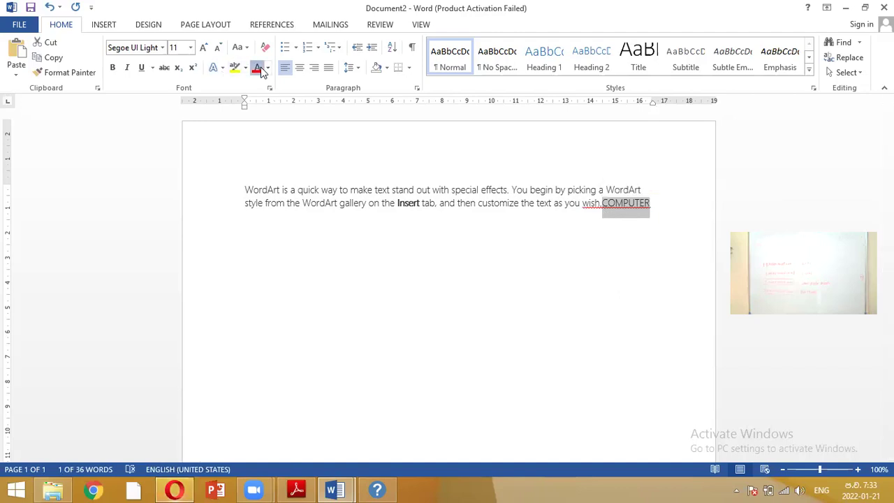
click(113, 71)
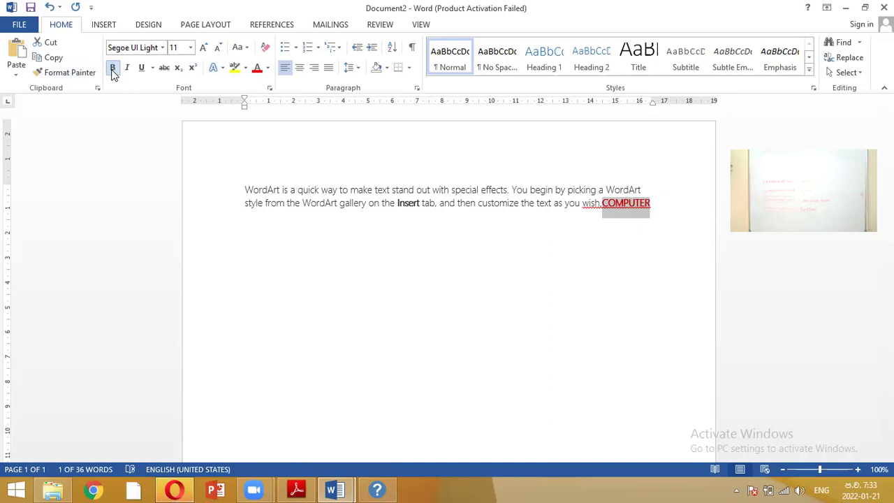
- Copy the whole WordArt paragraph, including COMPUTER, and paste it repeatedly until the document fills eight pages
click(248, 190)
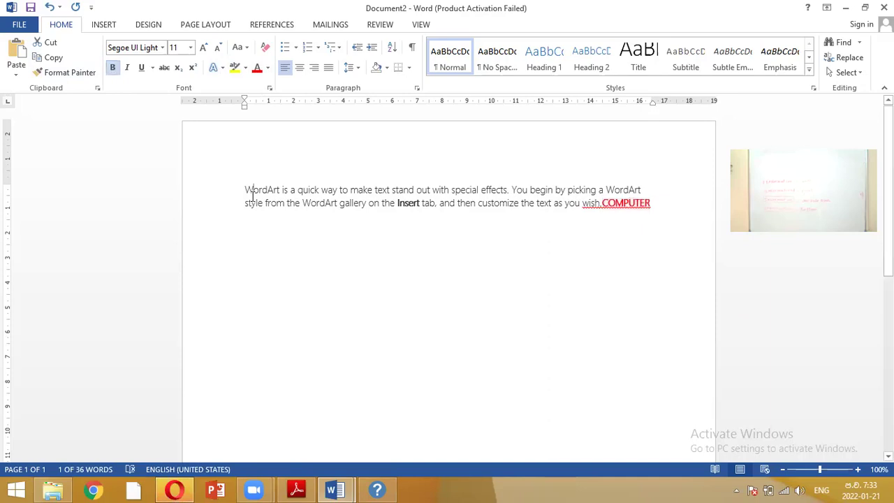
drag(246, 187, 695, 198)
key(ctrl+c)
key(ctrl+v)
key(ctrl+v)
key(ctrl+v)
key(ctrl+v)
key(ctrl+v)
key(ctrl+v)
key(ctrl+v)
key(ctrl+v)
key(ctrl+v)
key(ctrl+v)
key(ctrl+v)
key(ctrl+v)
key(ctrl+v)
key(ctrl+v)
key(ctrl+v)
key(ctrl+v)
key(ctrl+v)
key(ctrl+v)
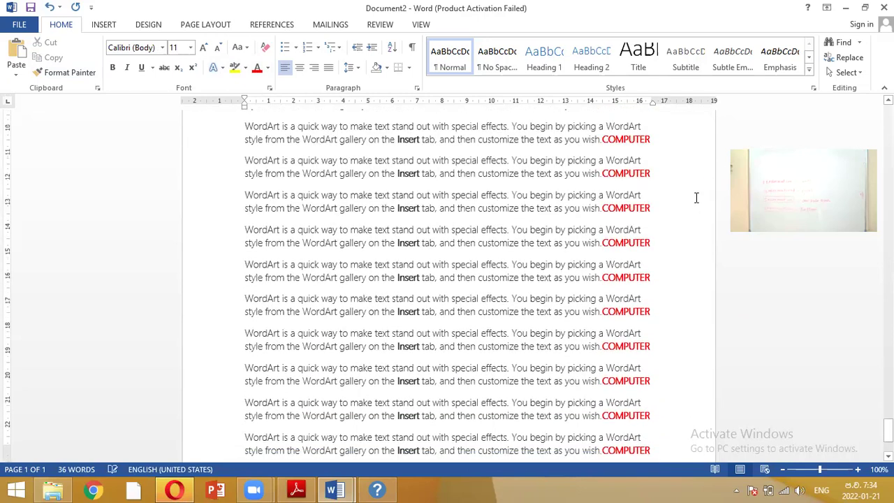
key(ctrl+v)
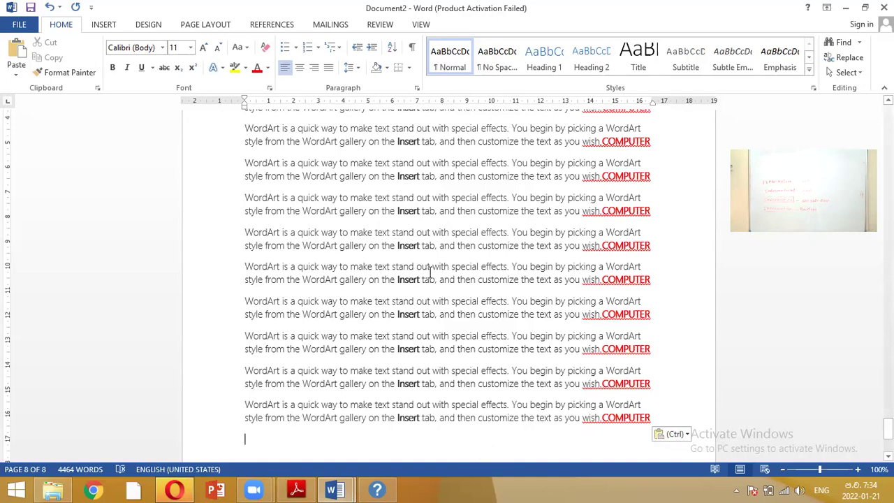
- Switch to word.pdf in Adobe Reader and examine the Find and Replace section on page 10
key(alt+Tab)
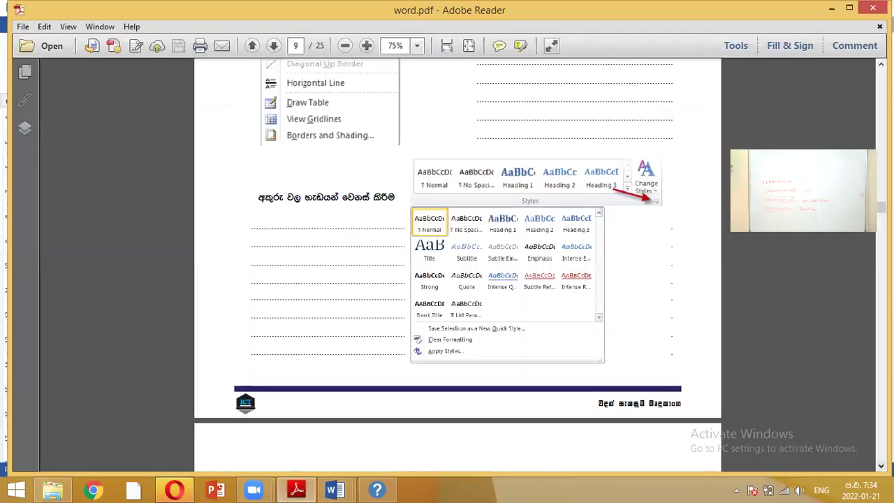
scroll(458, 266, down, 5)
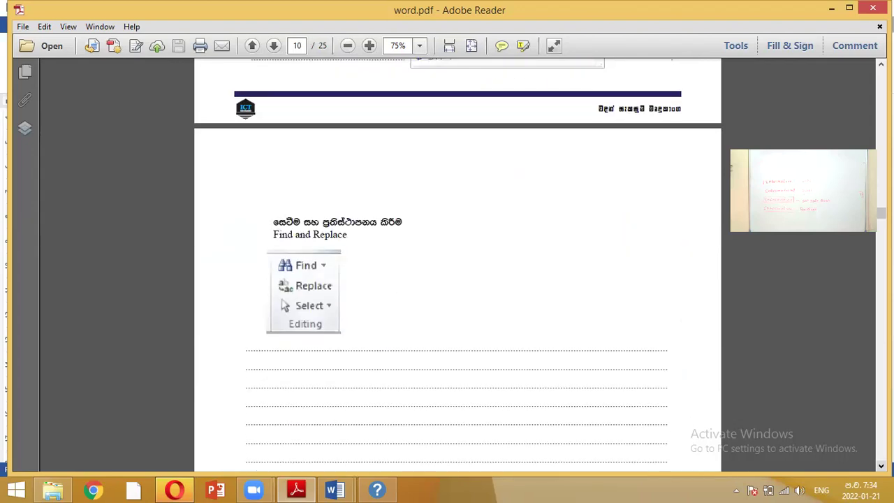
scroll(457, 266, down, 2)
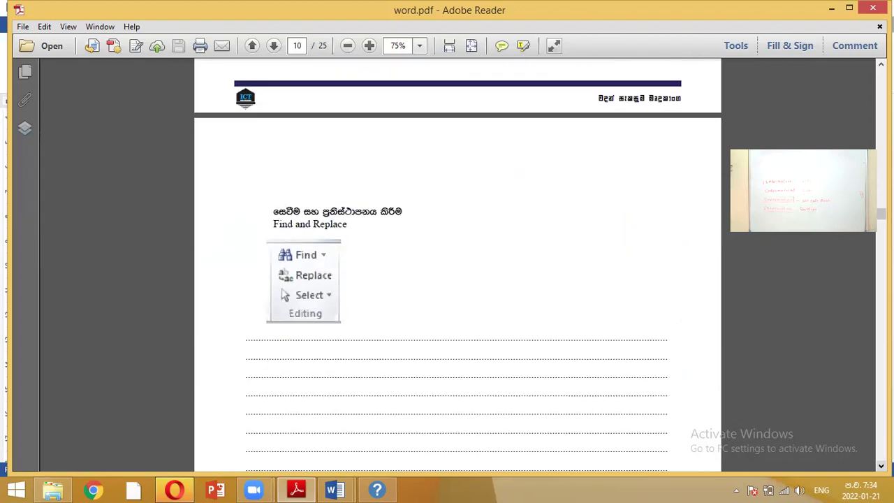
scroll(458, 265, down, 2)
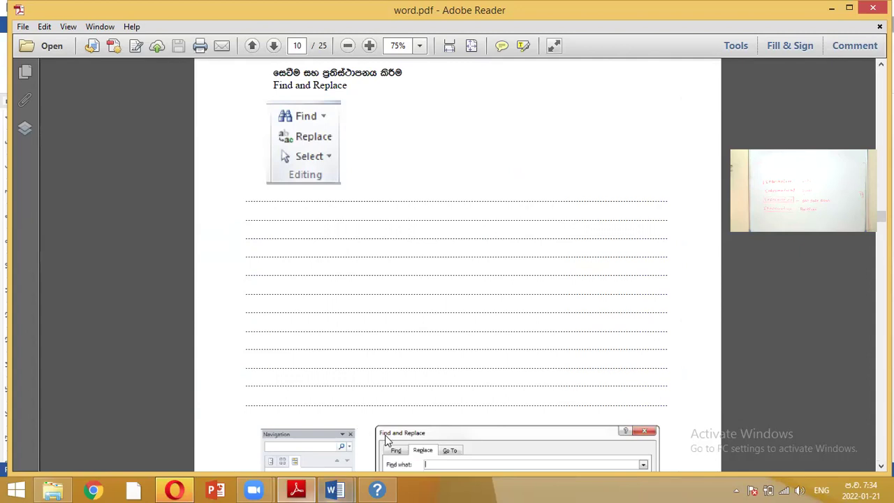
- Switch back to the Word document and examine the word COMPUTER at the end of the first paragraph on page 1
click(334, 489)
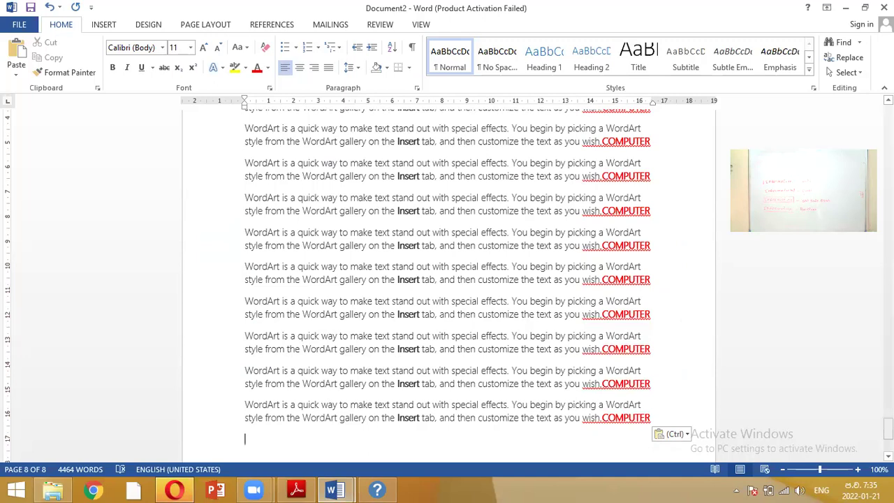
click(888, 429)
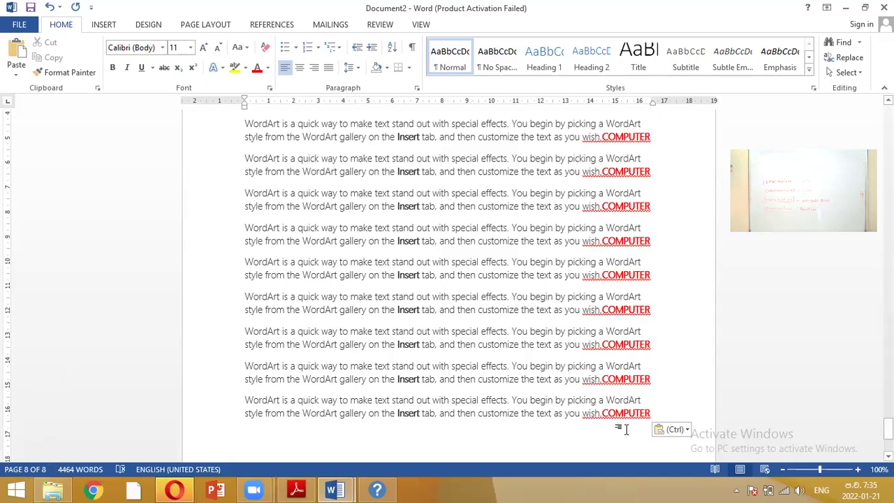
drag(888, 427, 862, 114)
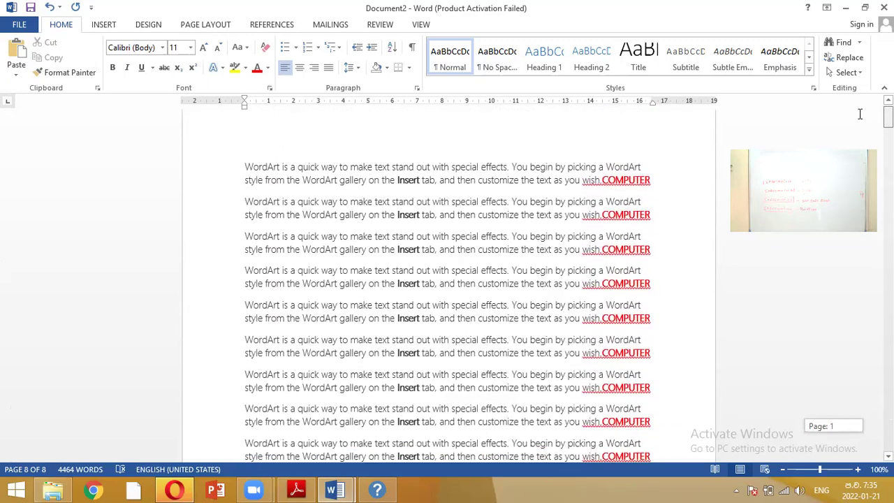
click(661, 191)
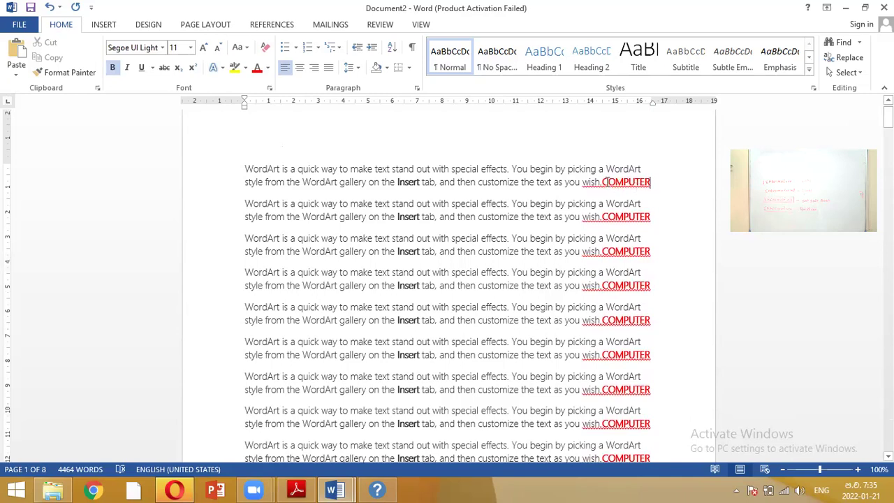
drag(603, 182, 652, 182)
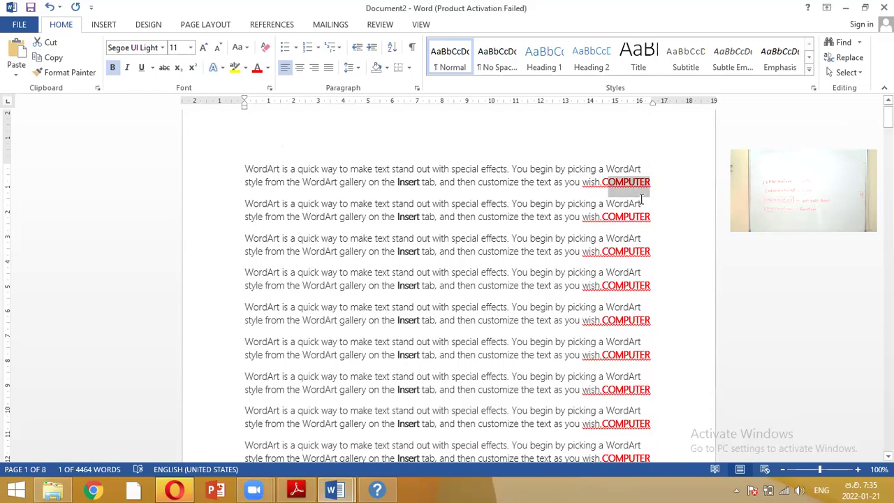
click(647, 182)
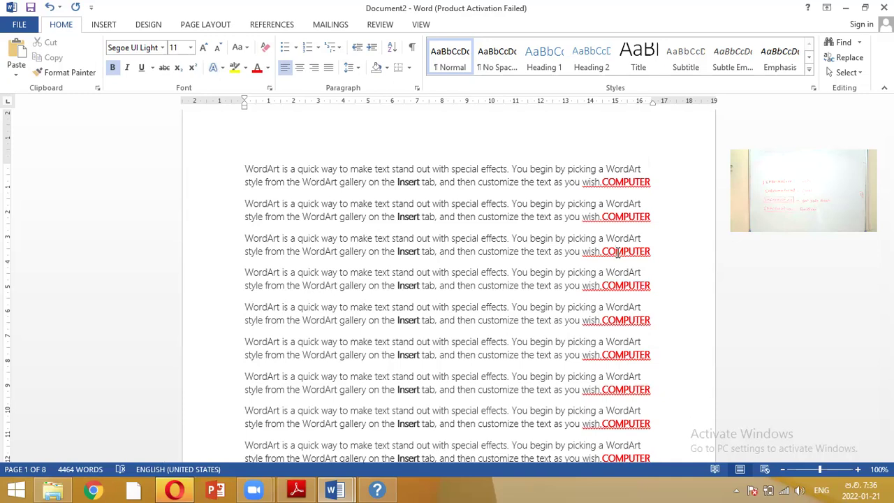
- Search Windows for ONS and try to turn on the On-Screen Keyboard through its settings entry
key(super)
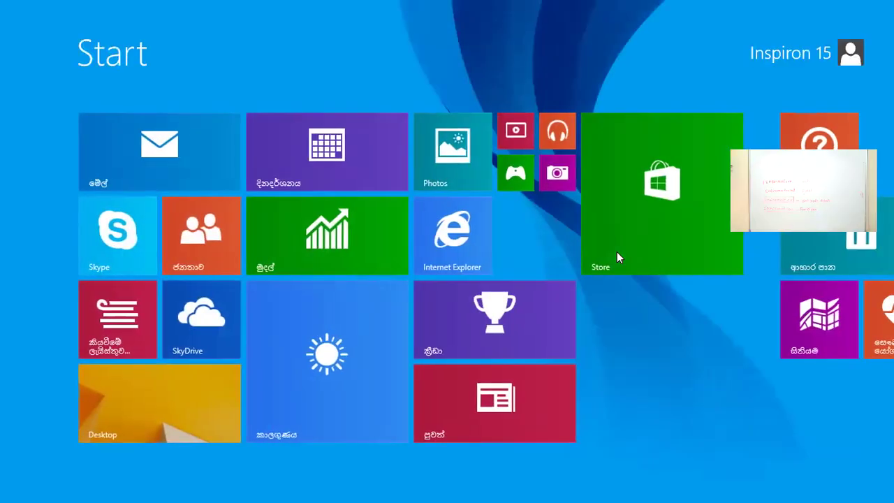
text(ON)
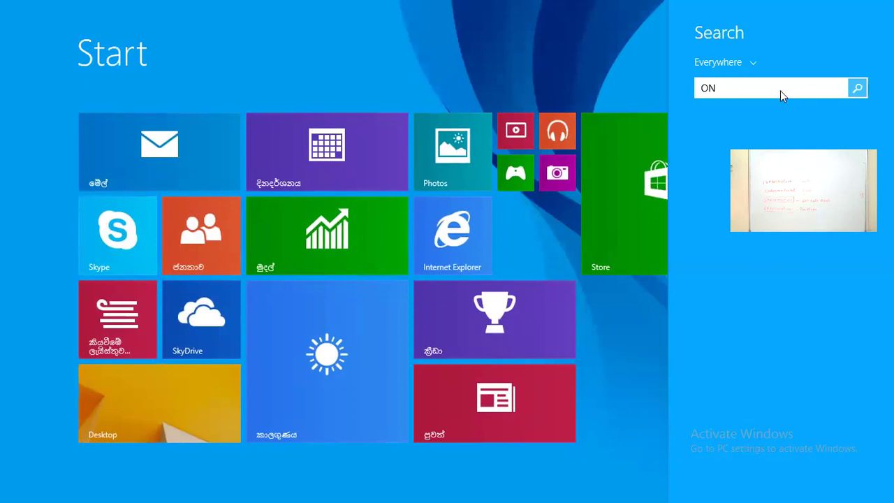
text(S)
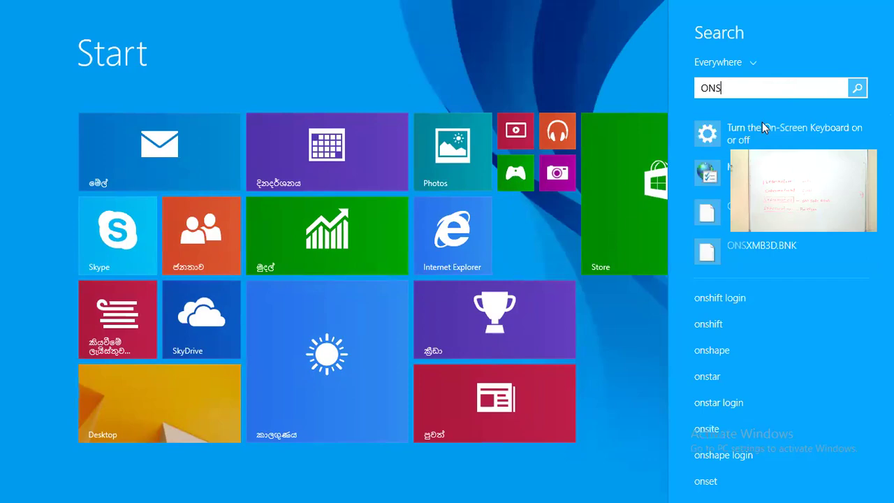
click(762, 122)
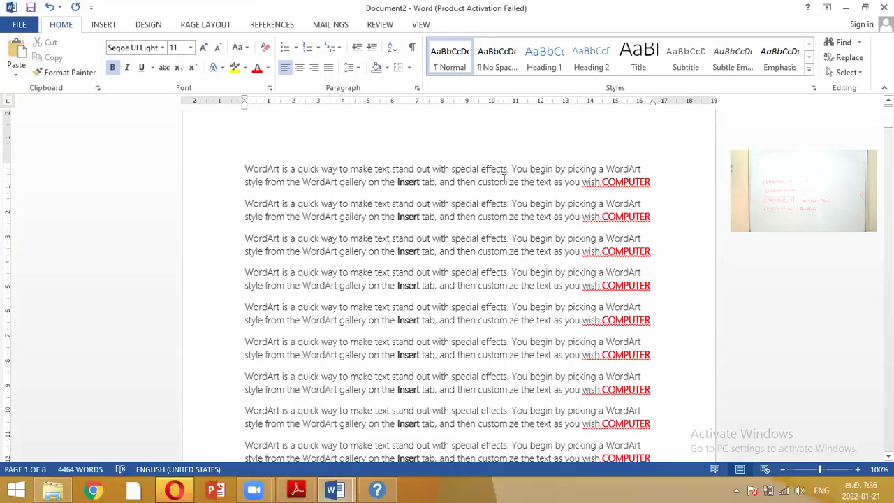
- Search Windows for the On-Screen Keyboard, open it and move it below the document's first four paragraphs
key(super)
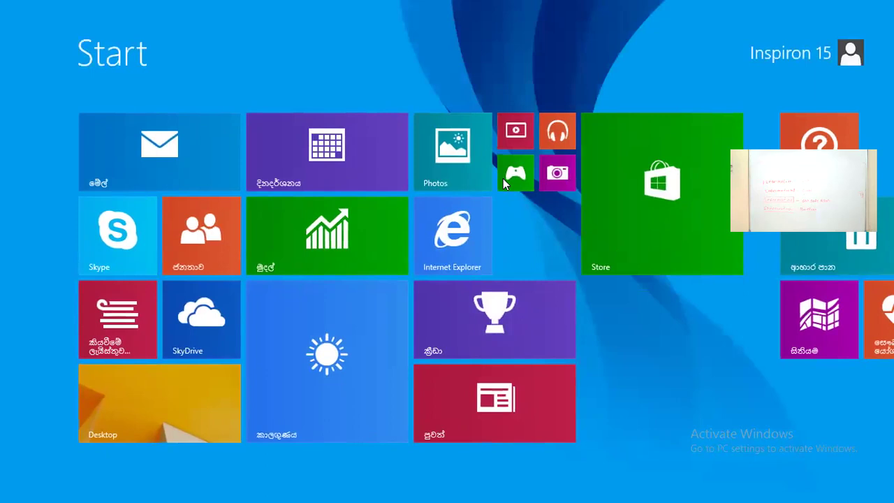
text(ON-Screen Keyboard)
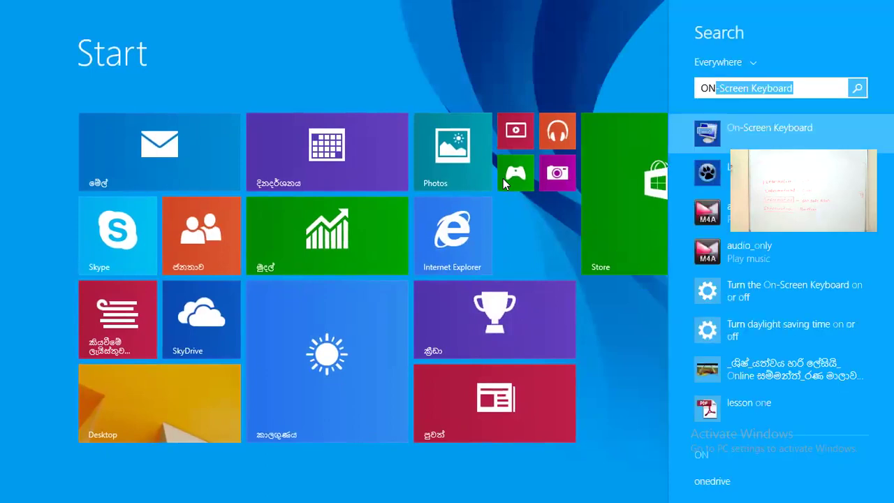
key(super)
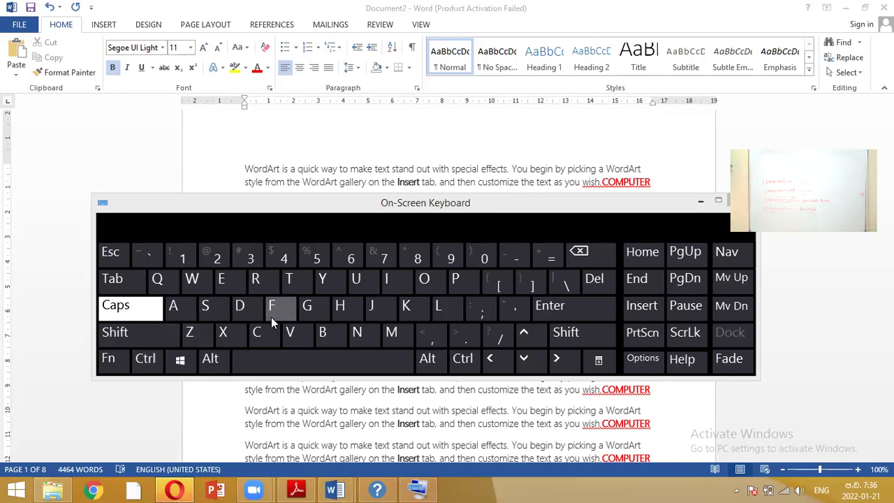
key(ctrl)
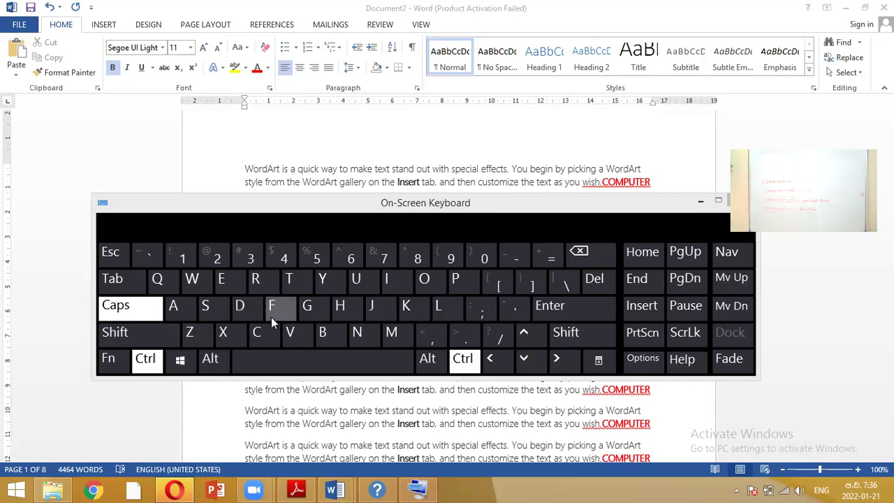
click(275, 309)
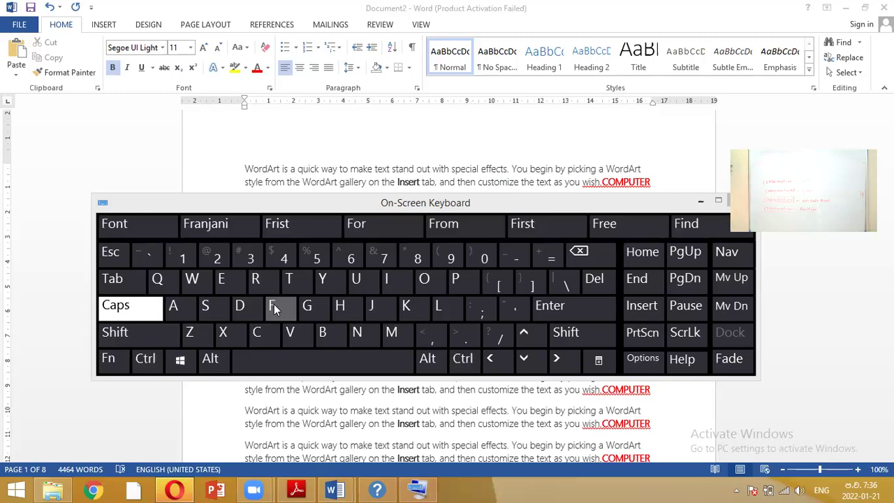
click(587, 205)
drag(584, 204, 580, 303)
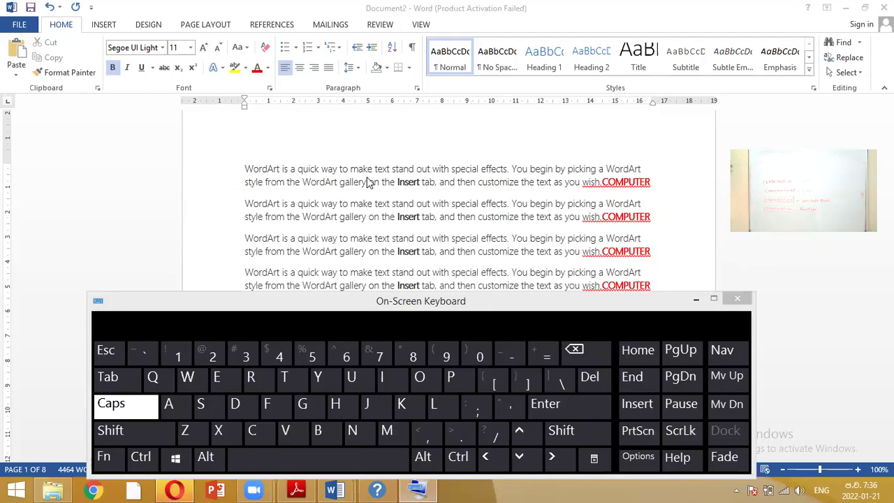
- Open the Navigation search pane from the start of the first paragraph, and put away both the On-Screen Keyboard and the pane
double_click(249, 171)
click(246, 170)
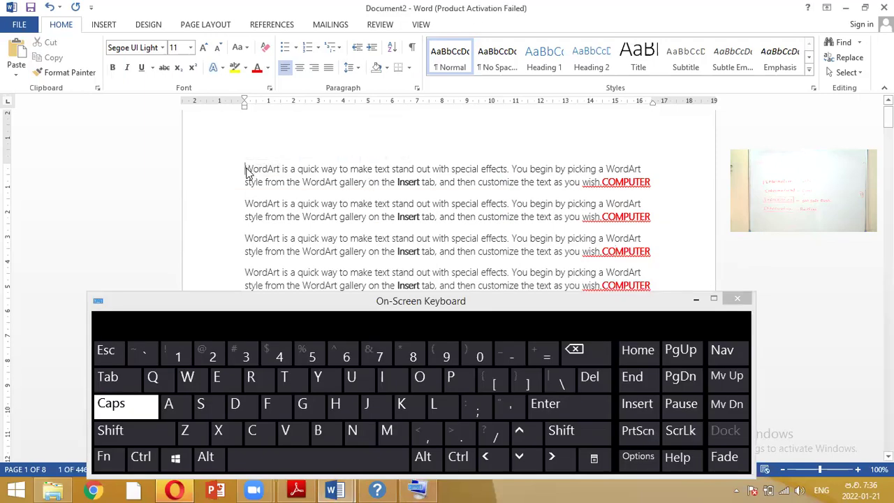
key(ctrl)
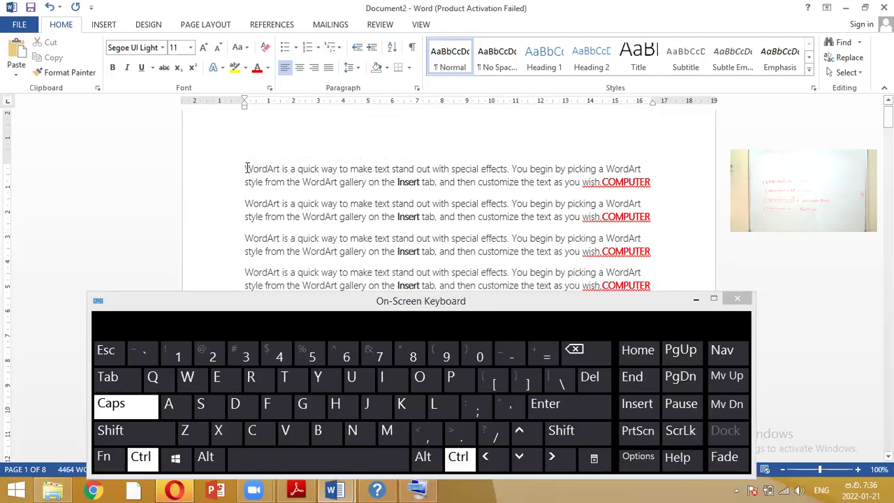
click(266, 405)
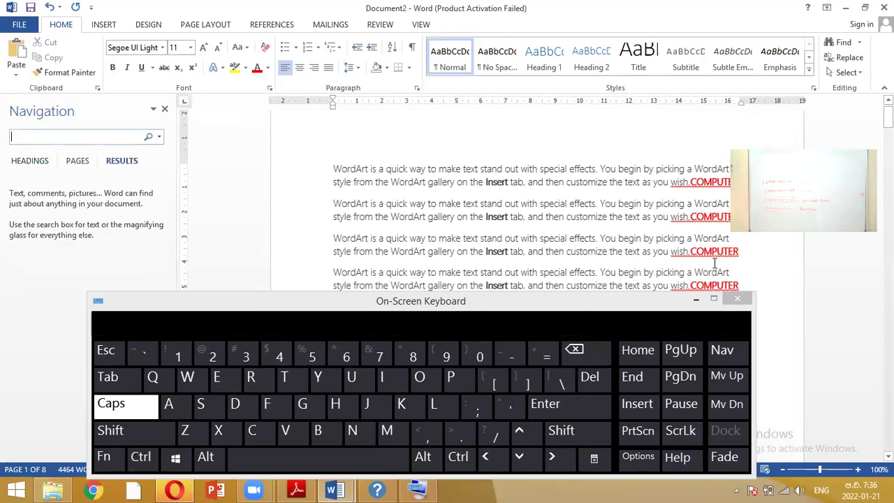
click(695, 300)
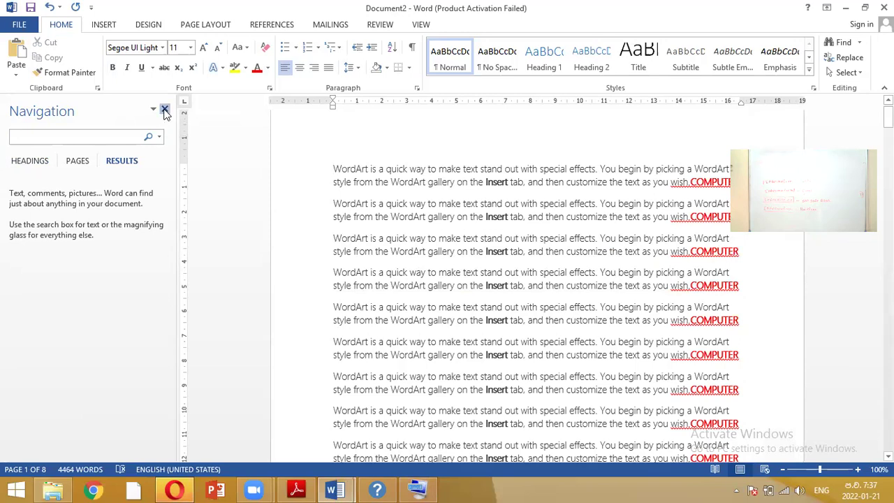
click(164, 111)
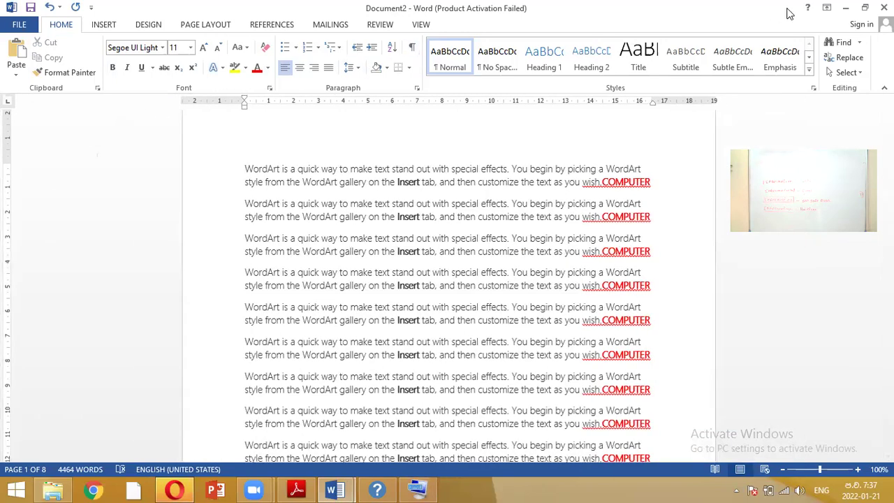
- Replace every occurrence of COMPUTER in the document with ABC and close the Find and Replace dialog
click(857, 62)
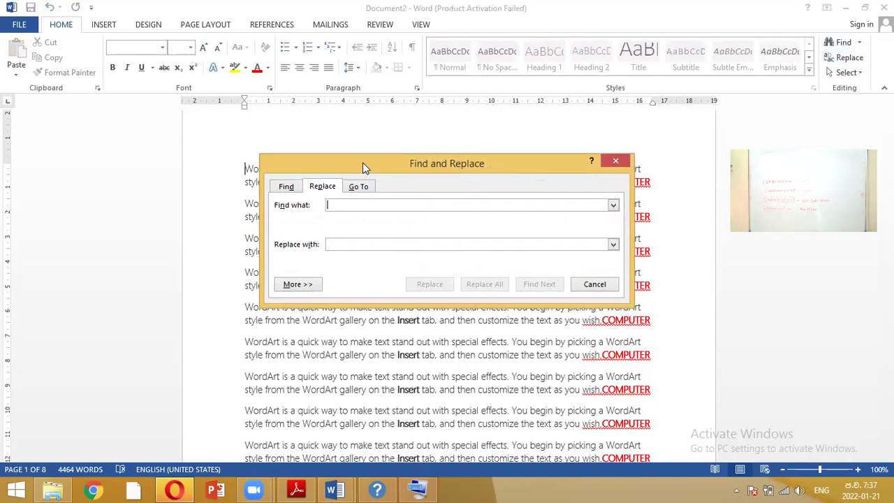
text(COMPUTER)
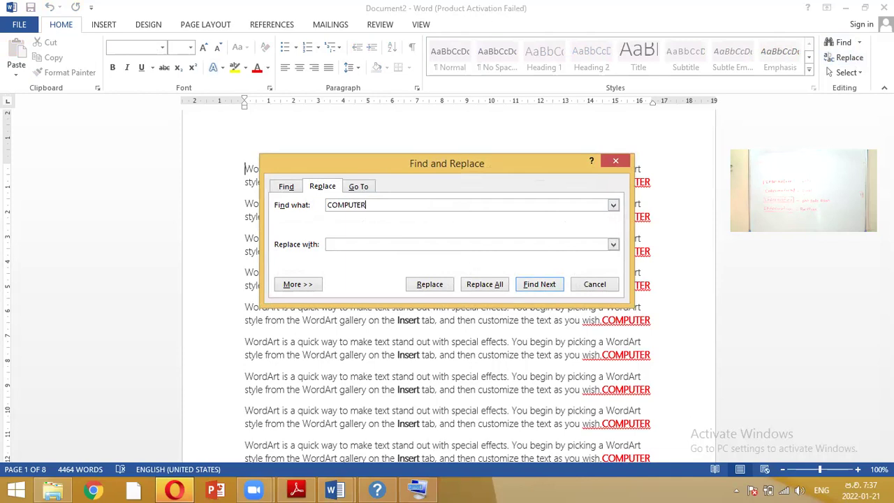
click(335, 244)
text(ABC)
click(489, 286)
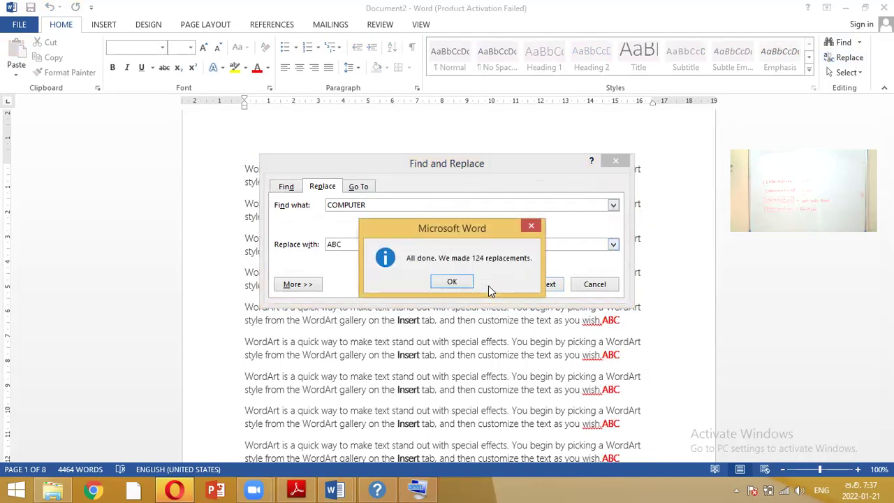
click(454, 282)
click(593, 284)
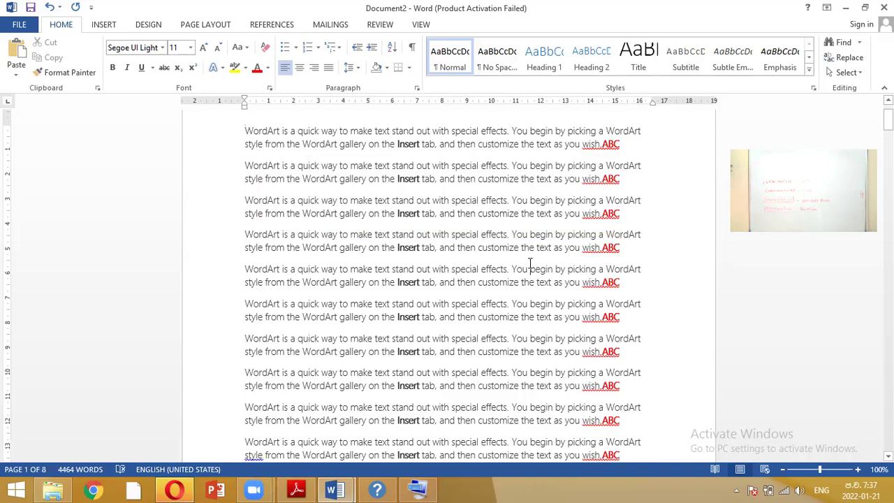
- Search the document for COMPUTER in the Navigation pane, check its headings and results views, and close the pane
key(ctrl+f)
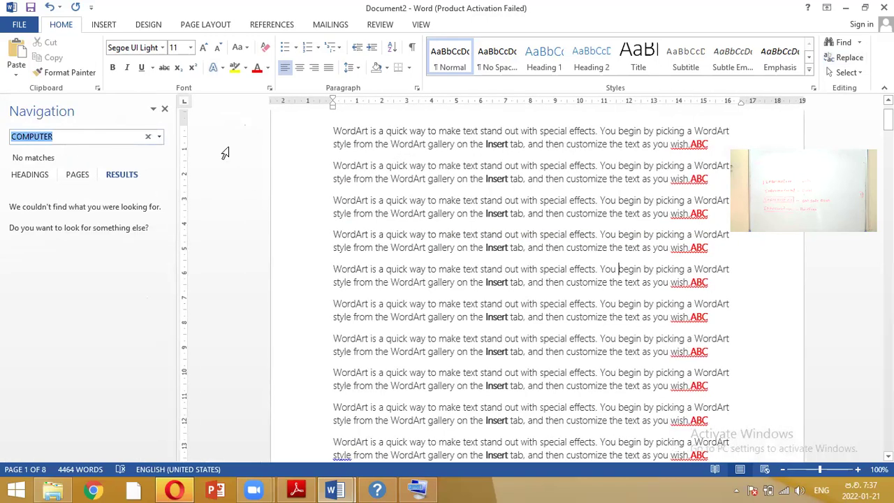
click(42, 174)
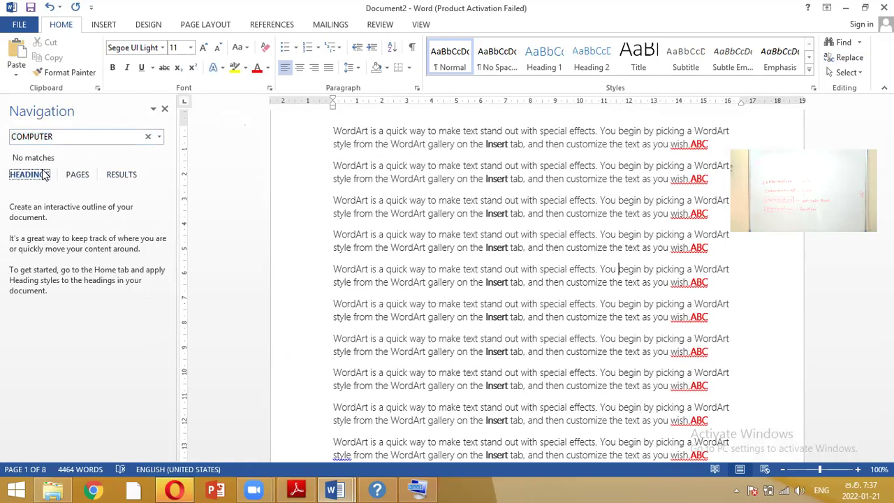
click(123, 176)
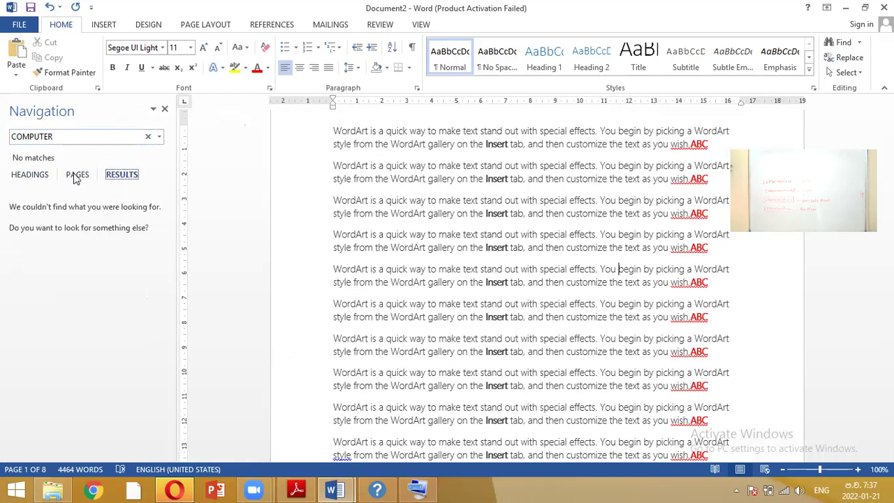
click(104, 139)
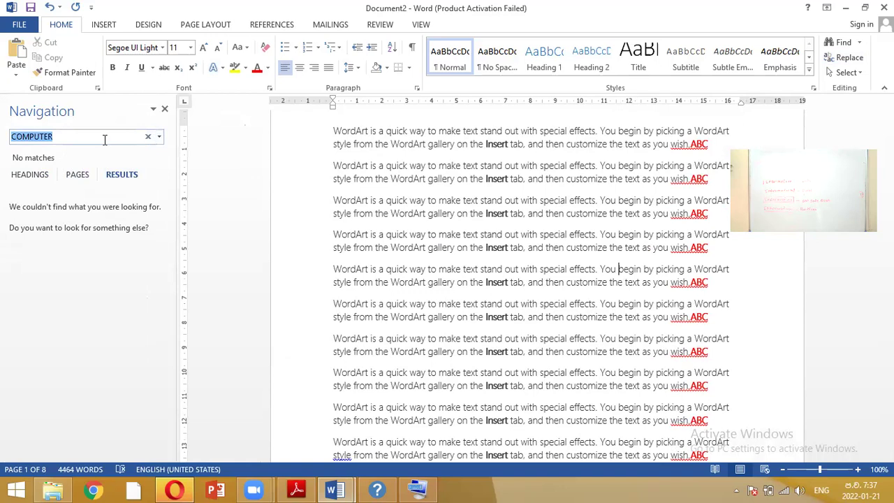
click(154, 109)
click(165, 109)
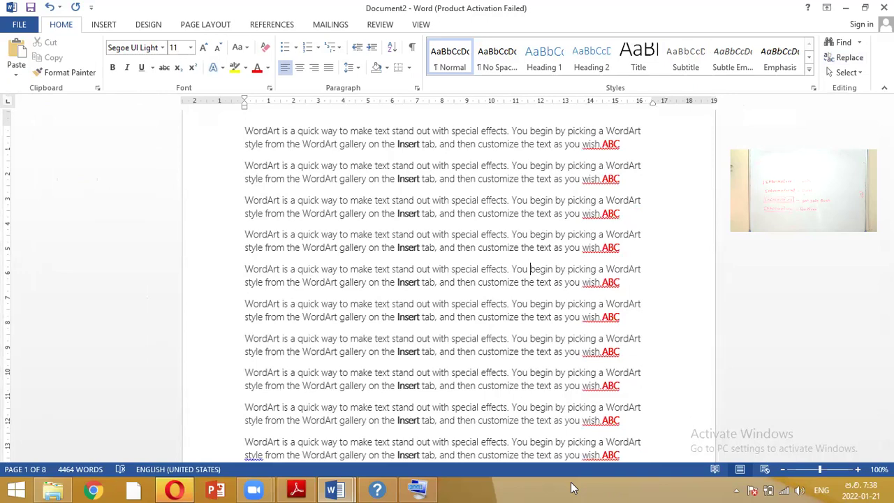
- Reopen the Replace dialog, examine its search and replacement entries, and close it without replacing anything
click(571, 488)
click(828, 73)
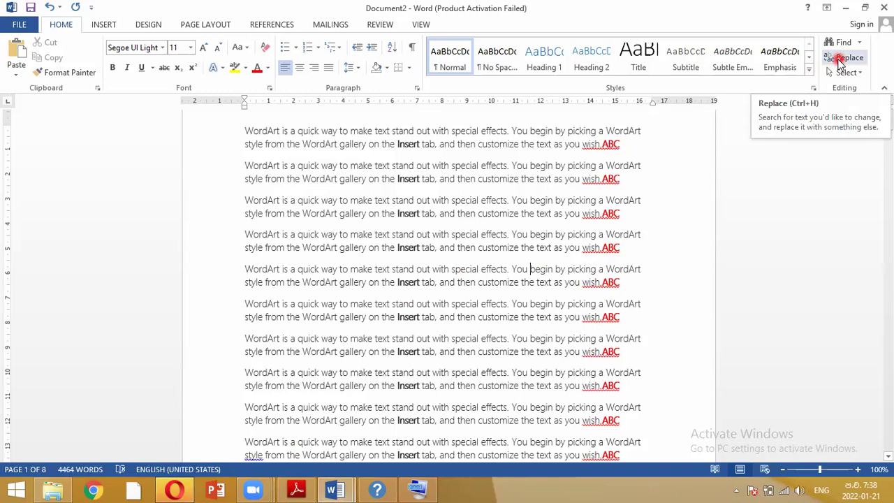
click(842, 61)
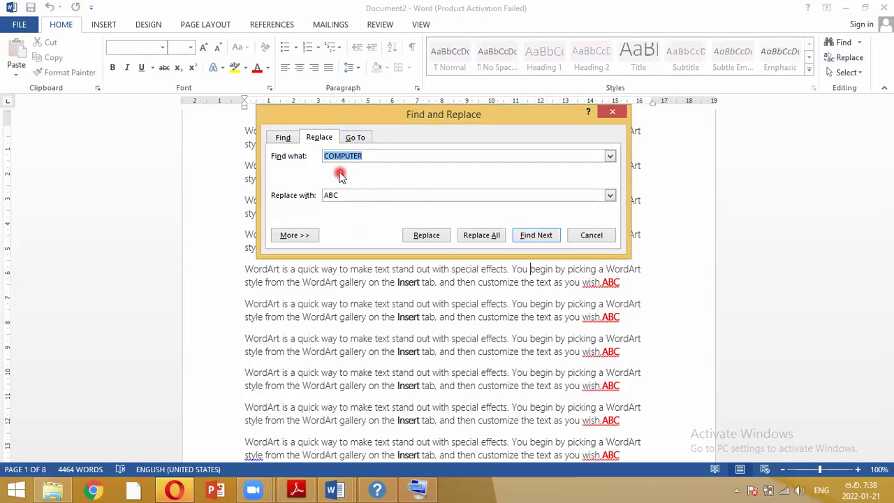
click(339, 195)
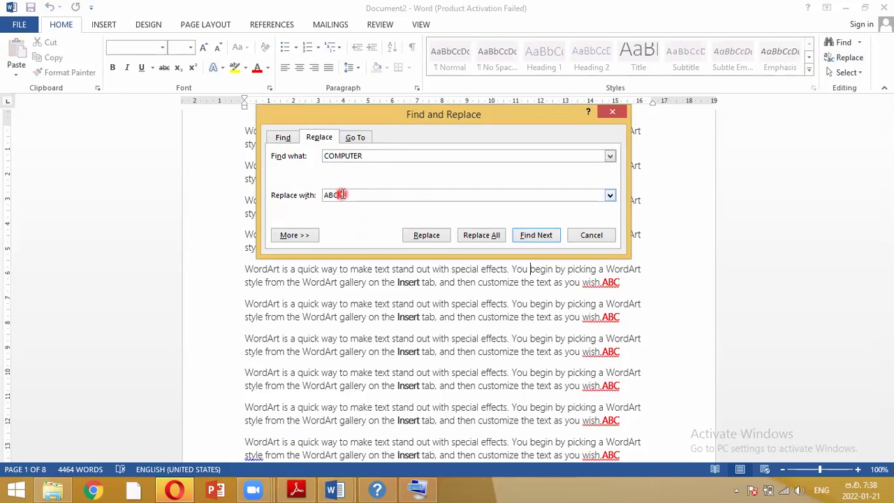
click(612, 112)
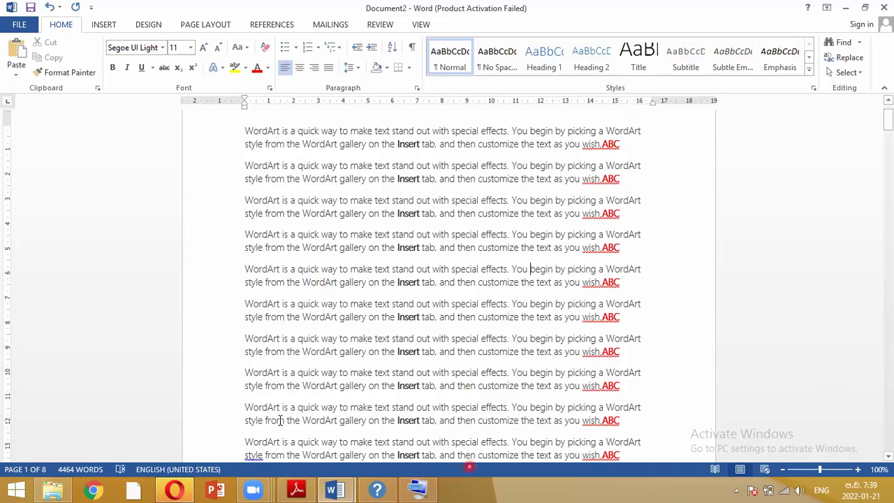
- Switch to word.pdf in Adobe Reader and examine the Navigation pane and Find and Replace dialog illustrations on page 10
click(253, 490)
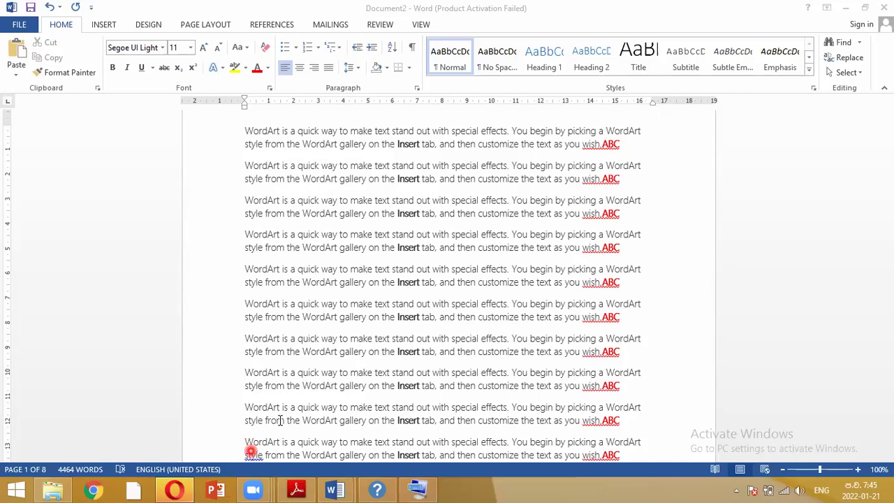
click(298, 489)
click(299, 488)
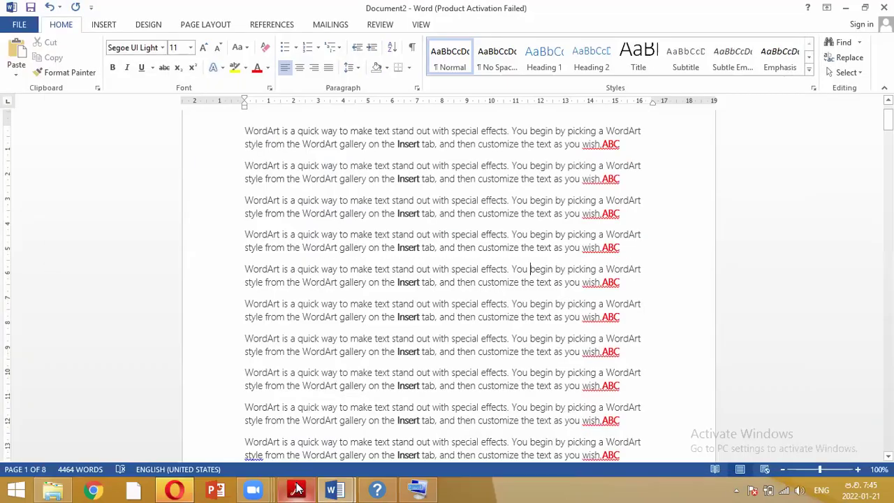
click(298, 489)
click(569, 362)
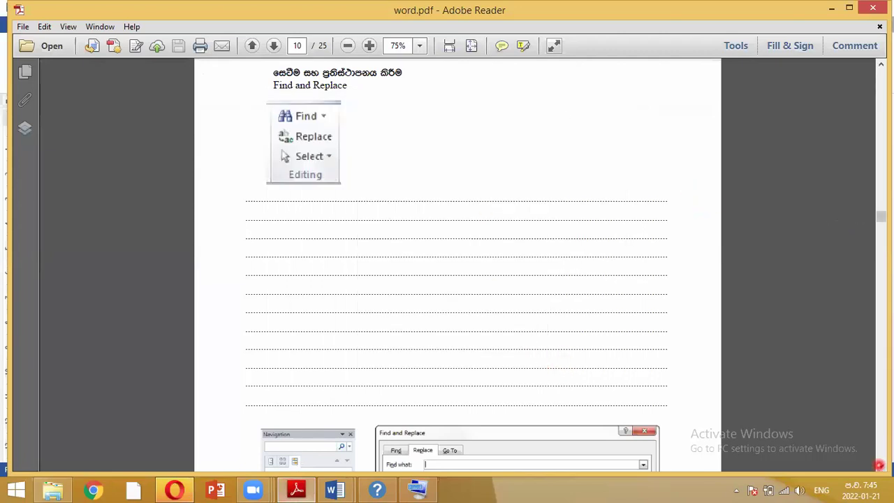
scroll(878, 465, down, 10)
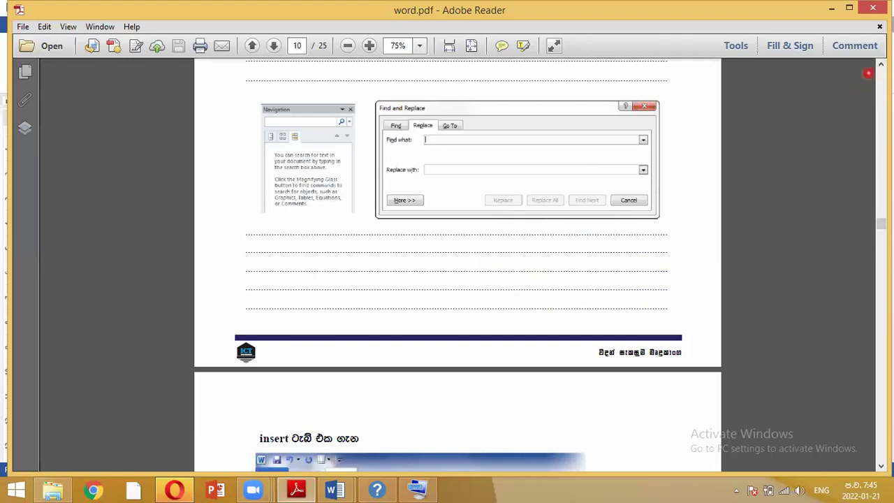
click(881, 64)
click(881, 64)
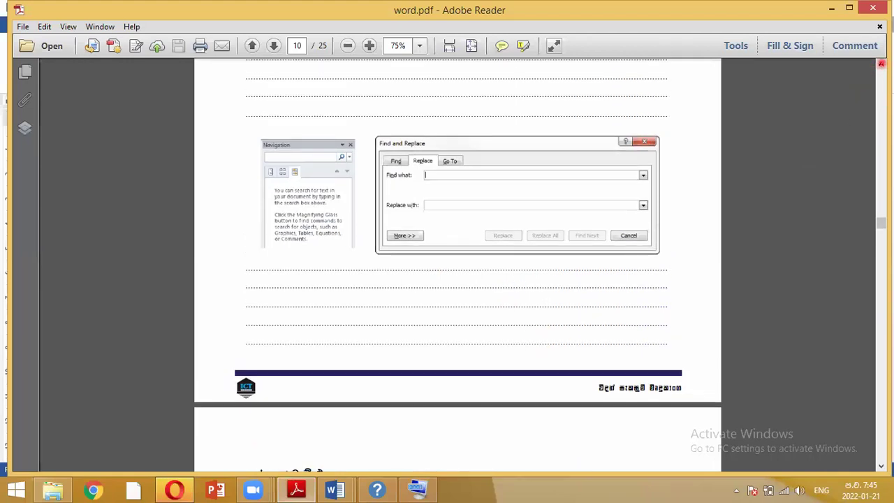
click(881, 64)
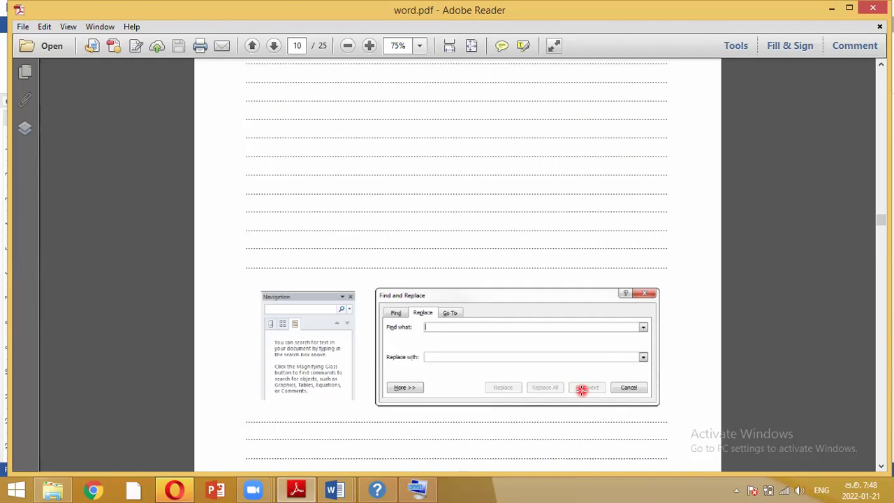
click(881, 466)
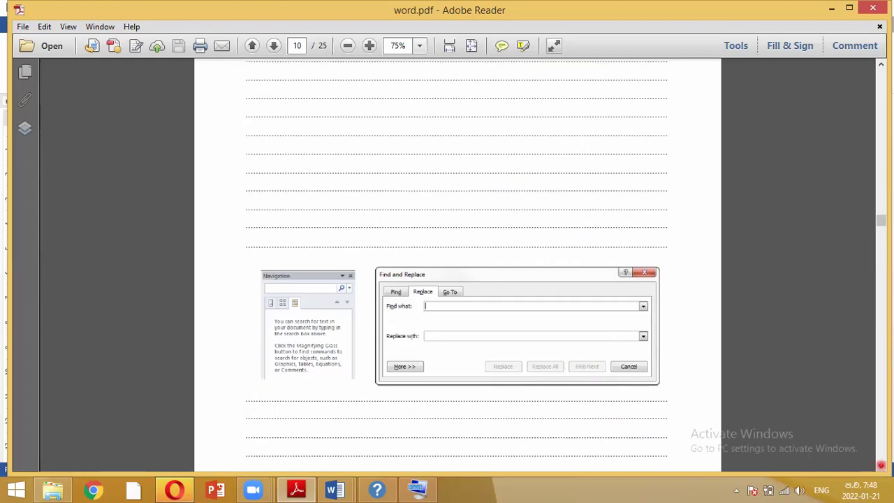
- Go to the WordArt section on page 18 of word.pdf, and close Document1 in Word without saving it
click(882, 219)
drag(882, 219, 881, 338)
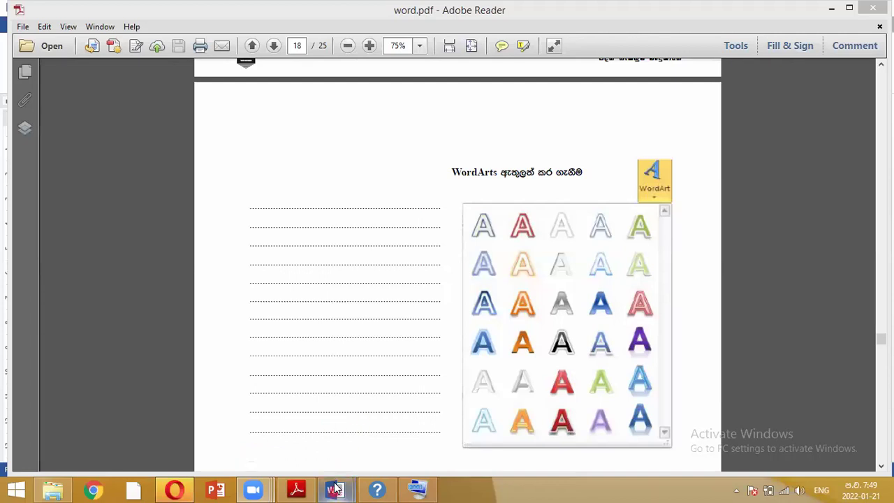
mouse_move(336, 489)
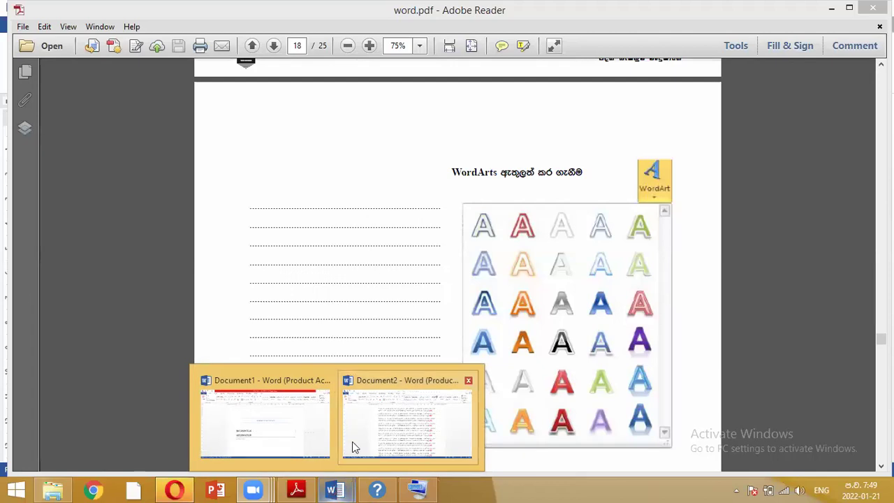
right_click(334, 440)
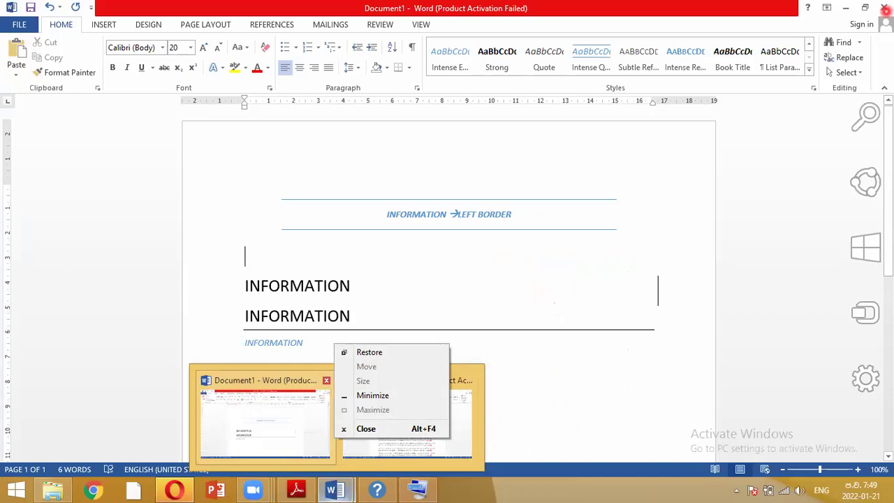
click(886, 9)
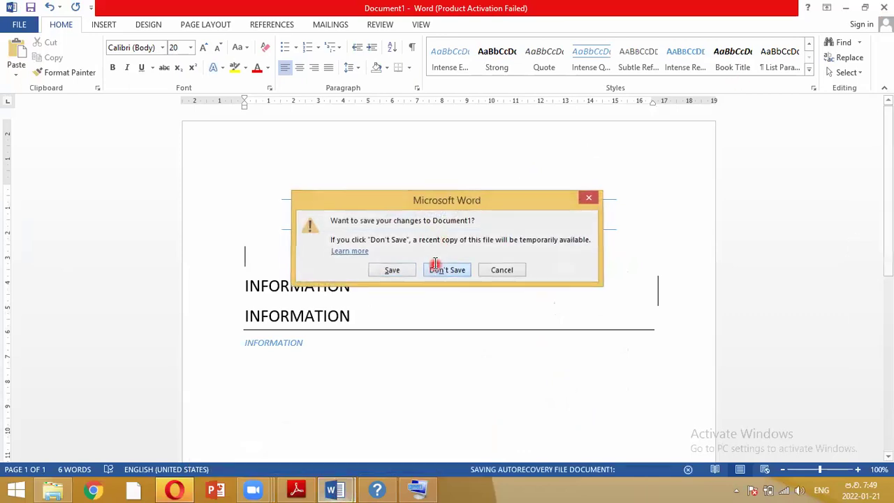
click(435, 264)
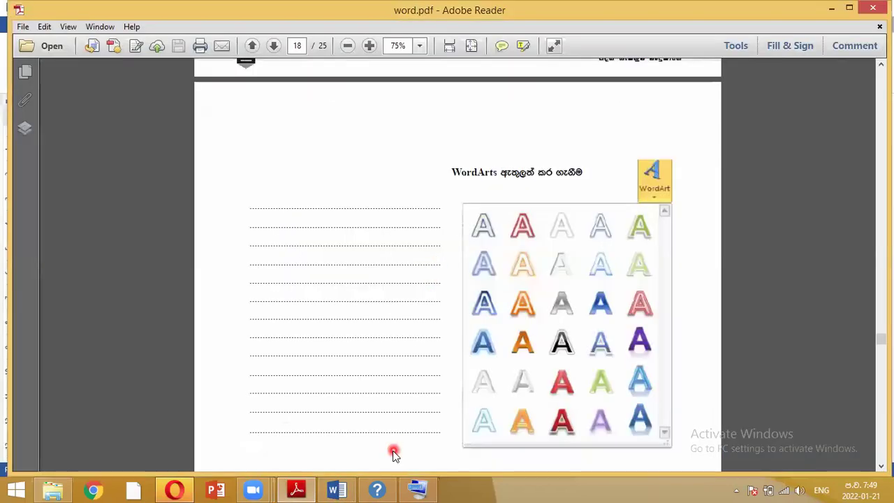
- Switch to Document2 in Word and delete all of its text
click(336, 489)
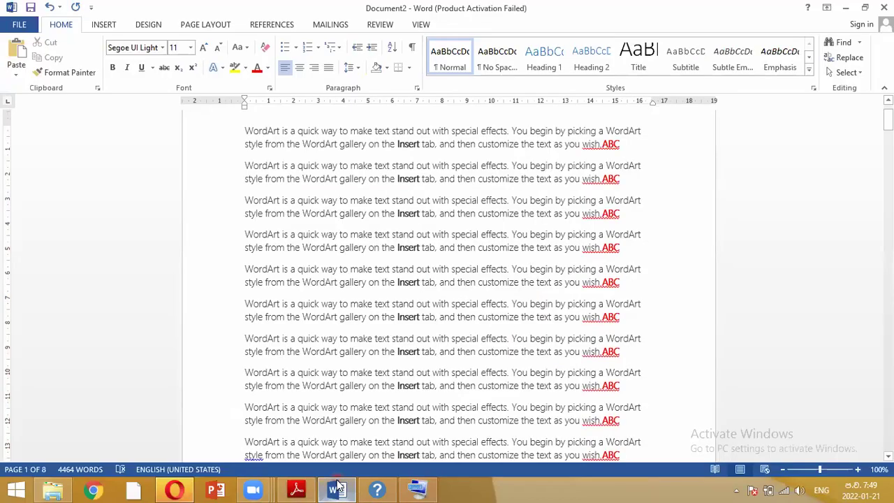
click(410, 352)
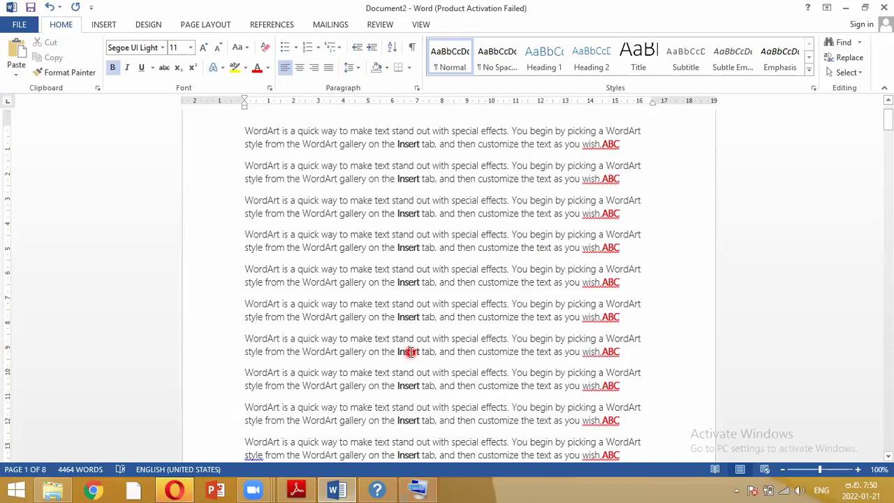
key(ctrl+a)
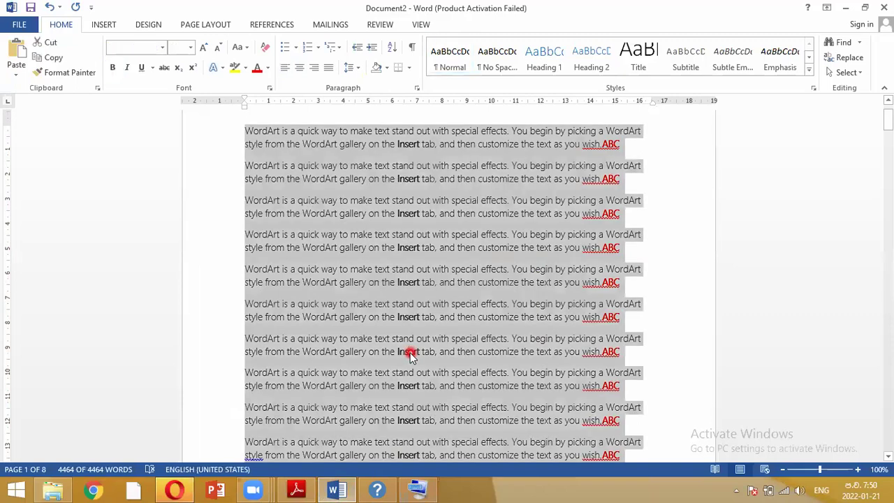
key(Delete)
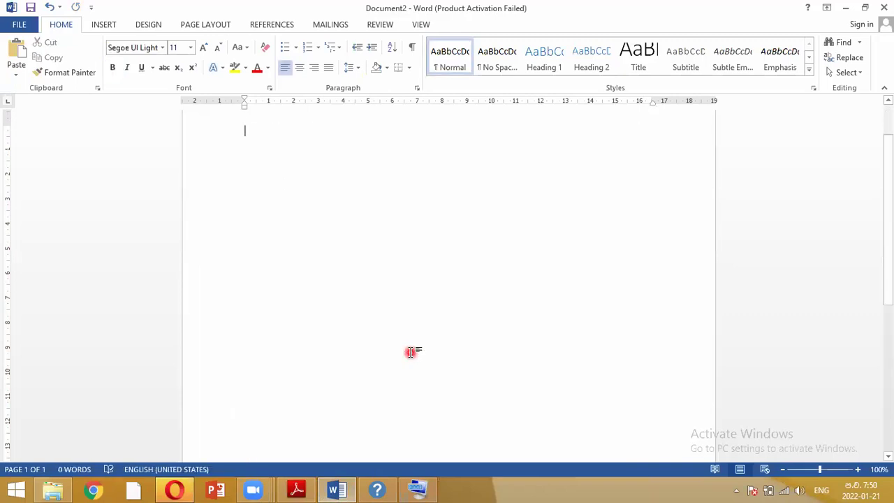
- Insert WordArt reading INVITATION in the blue outlined style from the third row of the WordArt gallery
click(103, 25)
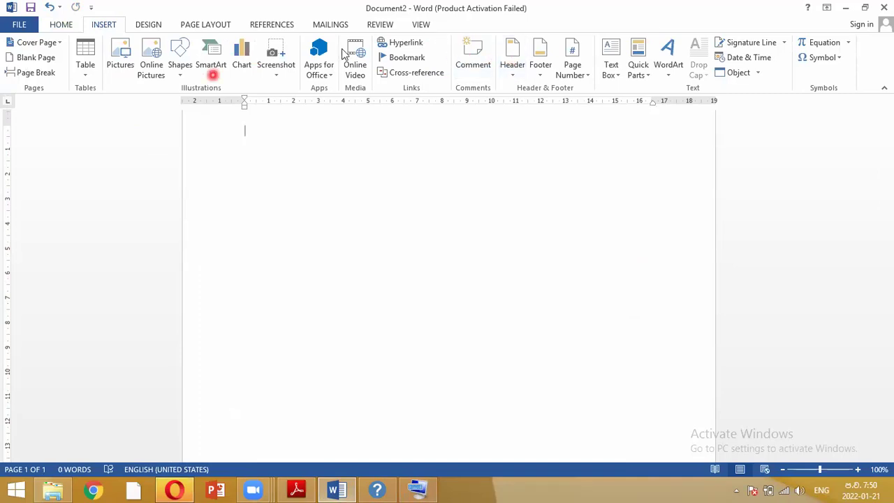
click(668, 72)
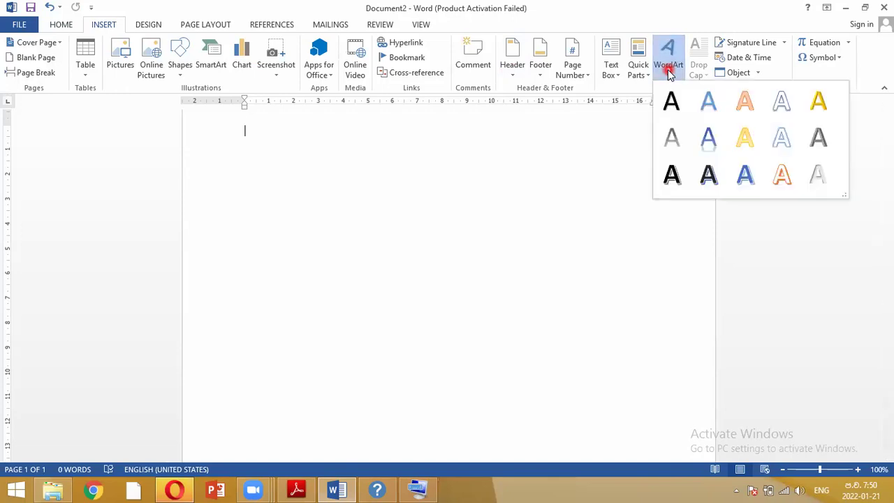
click(744, 175)
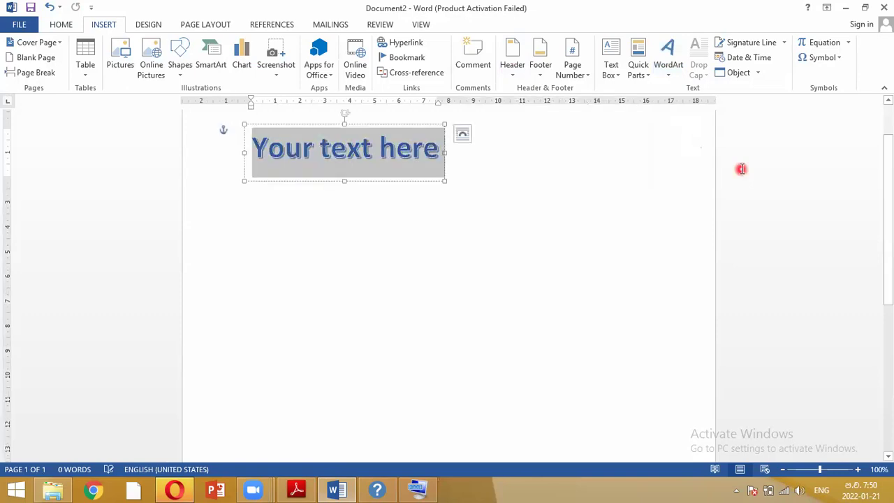
text(I)
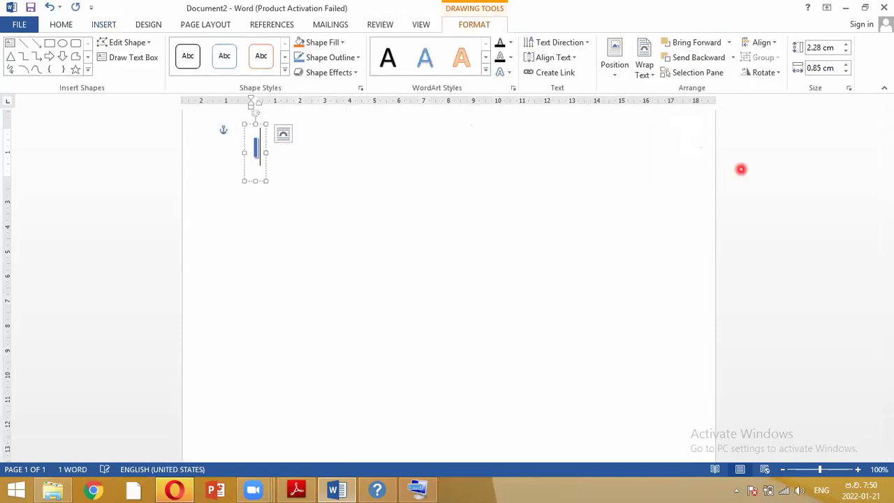
text(NVI)
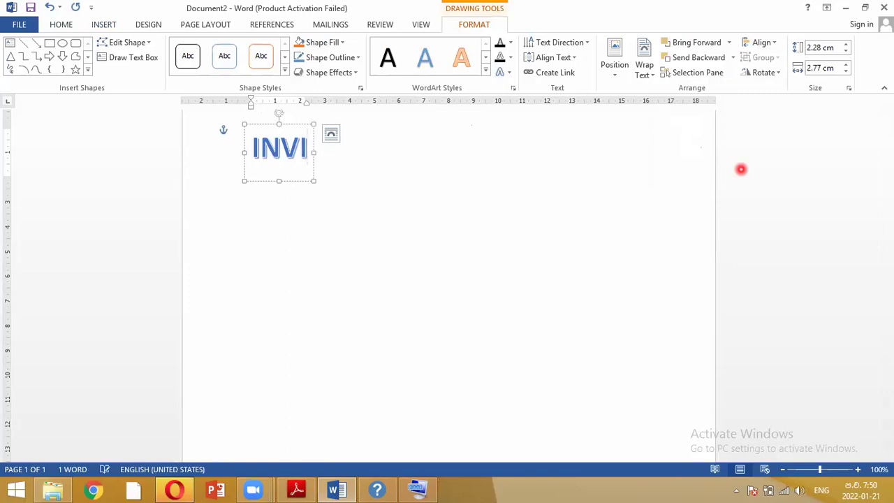
text(TAT)
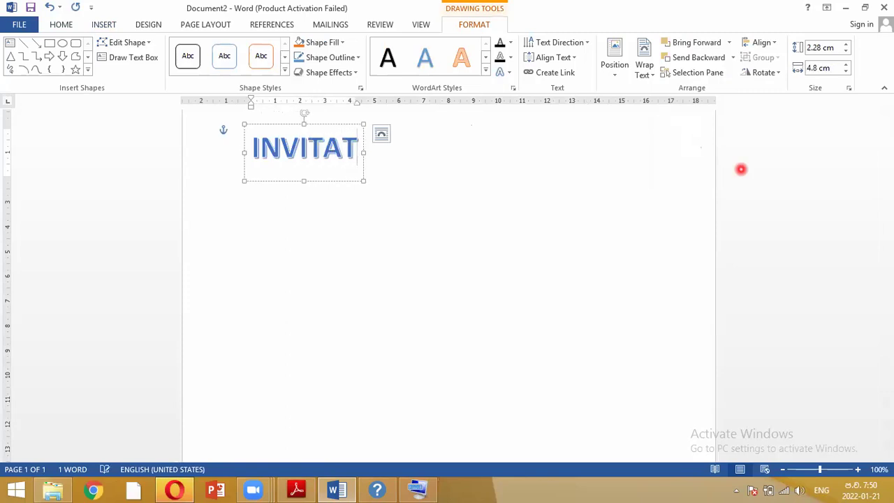
text(ION)
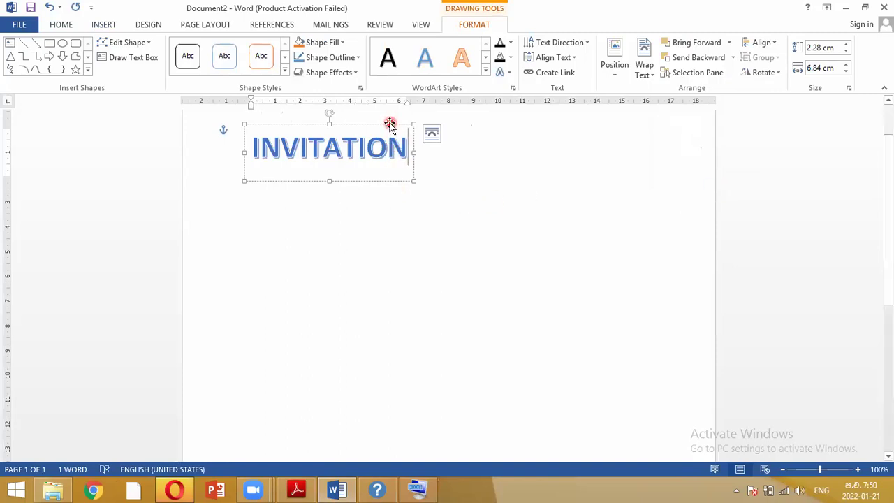
- Move the INVITATION WordArt toward the middle of the page width and apply the style Fill - Orange, Accent 2, Outline - Accent 2
drag(390, 124, 494, 208)
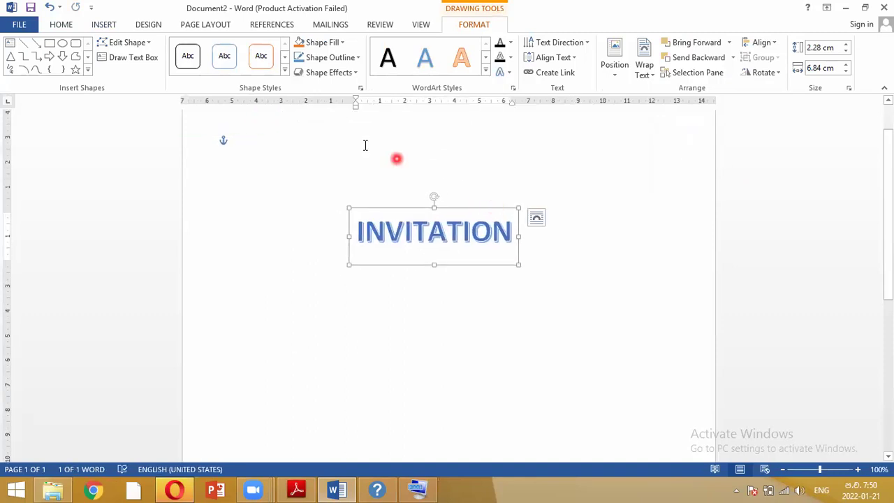
click(485, 70)
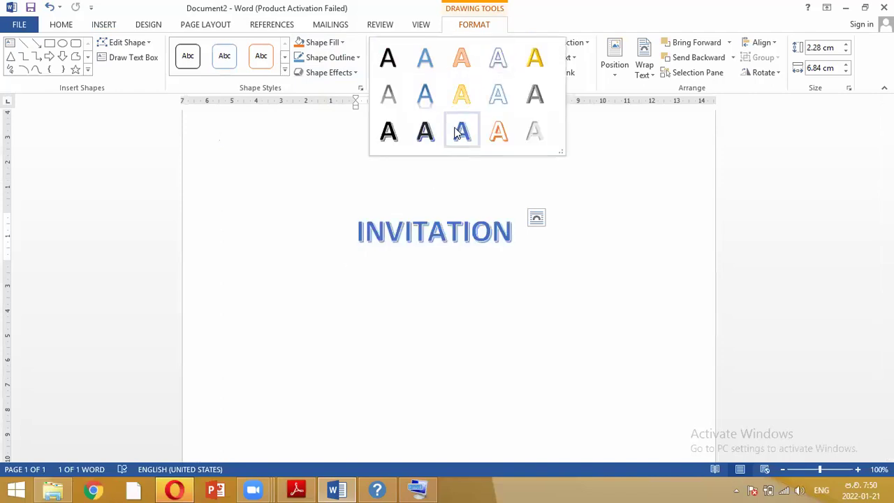
click(455, 62)
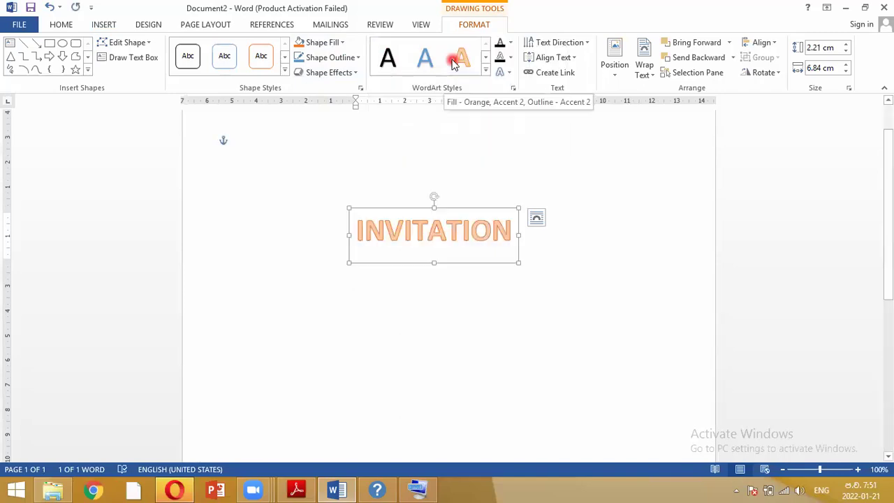
- Preview the shape styles, shape fills and shape outlines for the INVITATION box, keeping No Fill and its current style
click(284, 69)
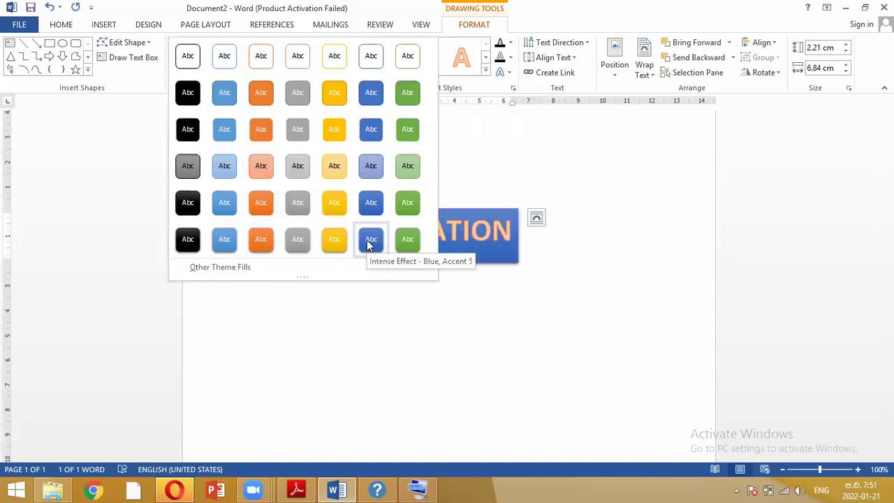
click(374, 12)
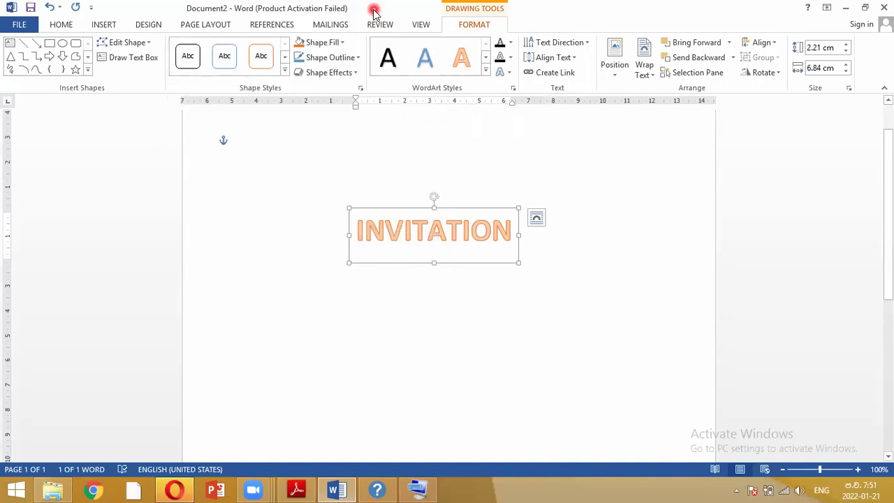
click(340, 41)
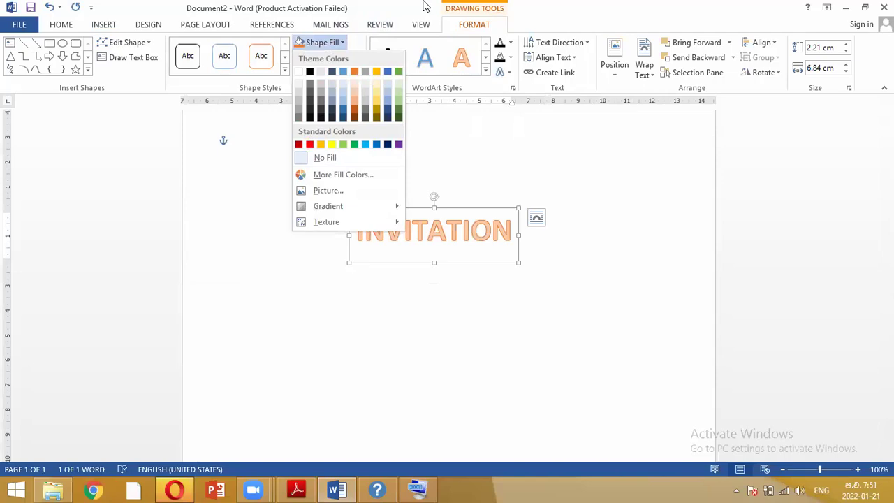
click(325, 158)
click(357, 60)
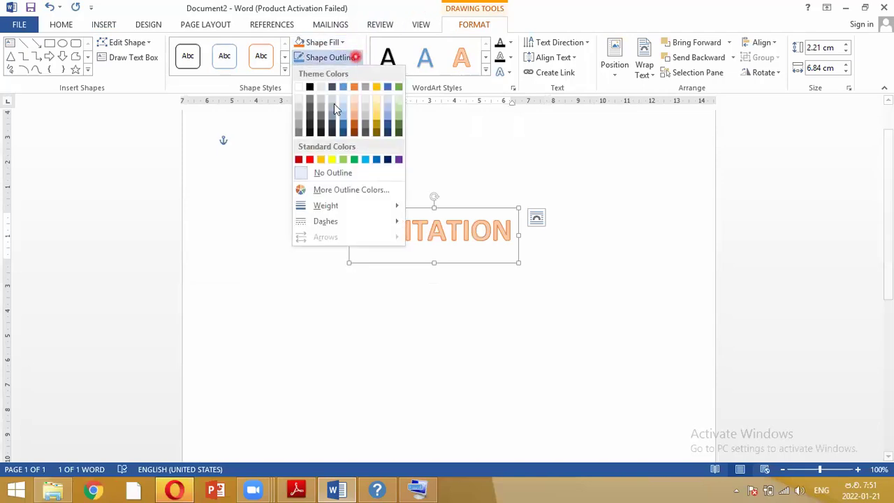
click(381, 5)
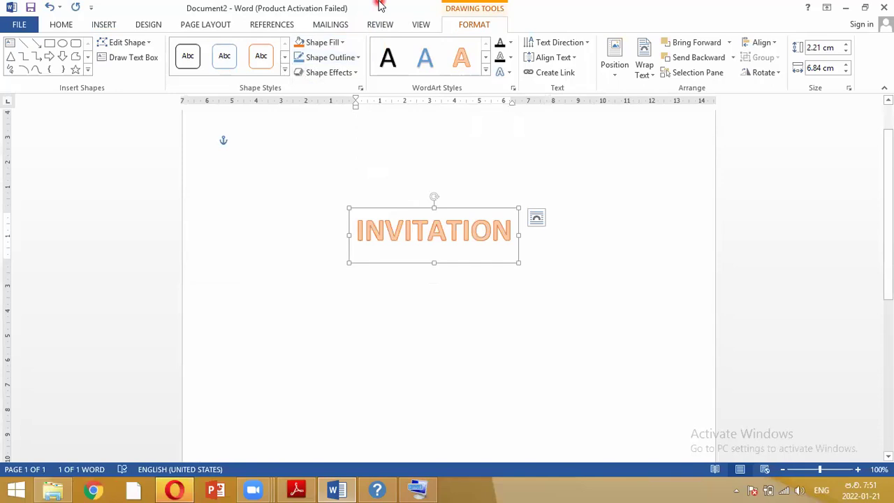
- Preview the text fill colours and the text outline colours and dashes on the INVITATION lettering without applying any
click(510, 43)
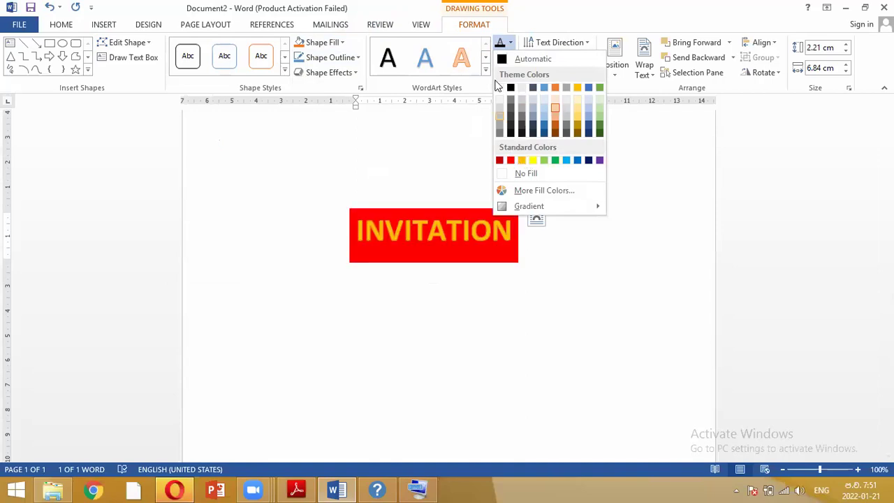
click(523, 5)
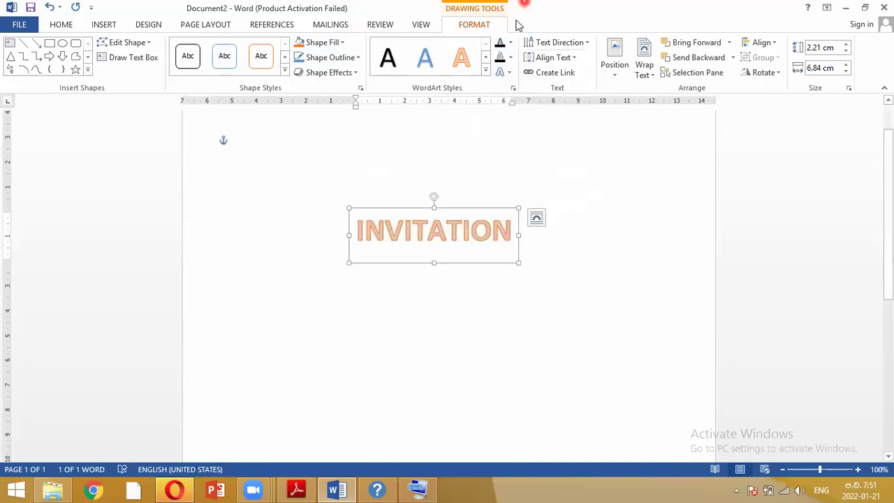
click(510, 57)
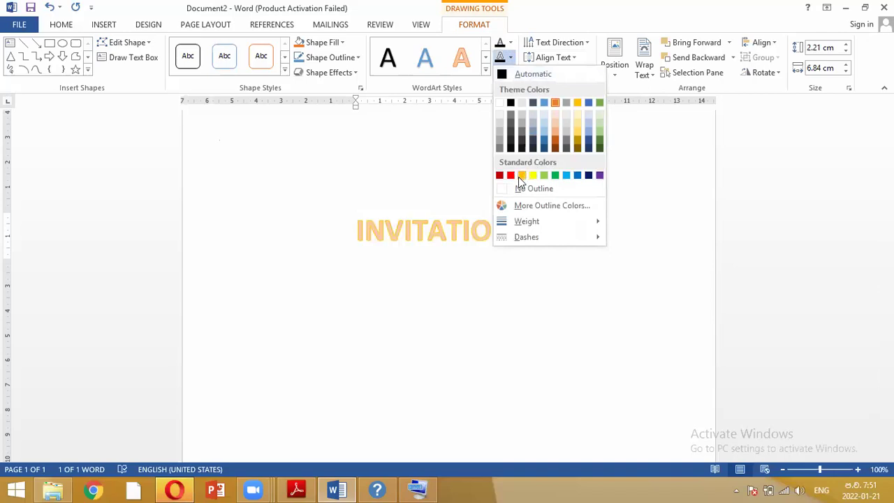
mouse_move(529, 223)
mouse_move(594, 238)
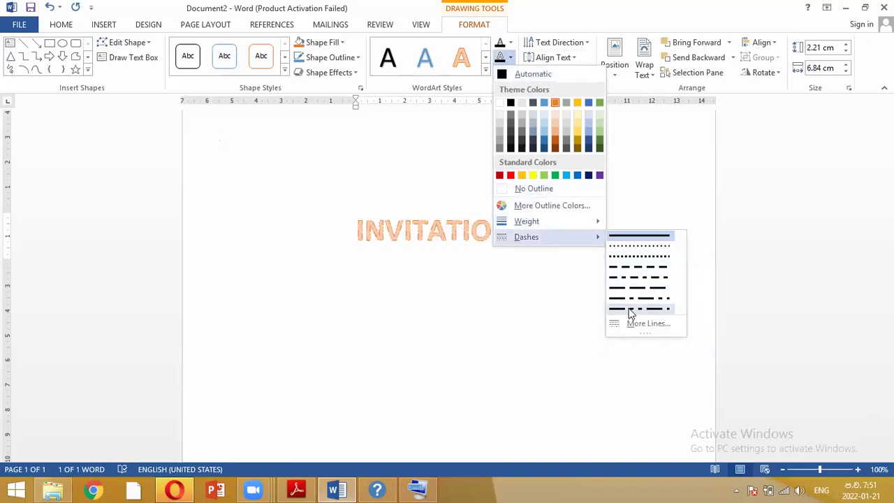
click(563, 5)
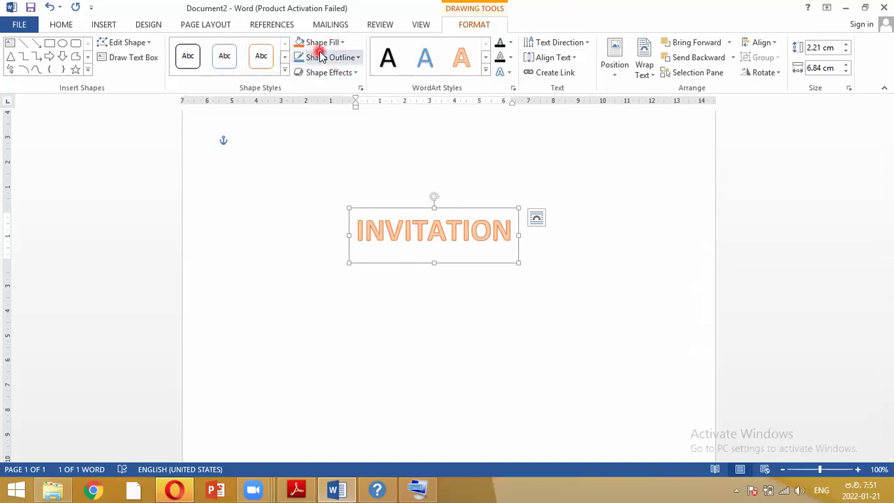
- Reselect the INVITATION WordArt, give its box a yellow shape outline, and deselect it
click(387, 170)
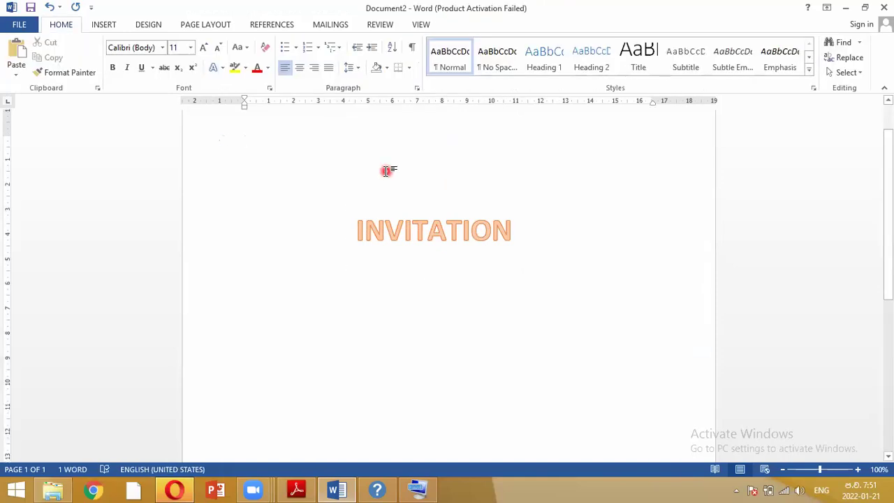
click(400, 232)
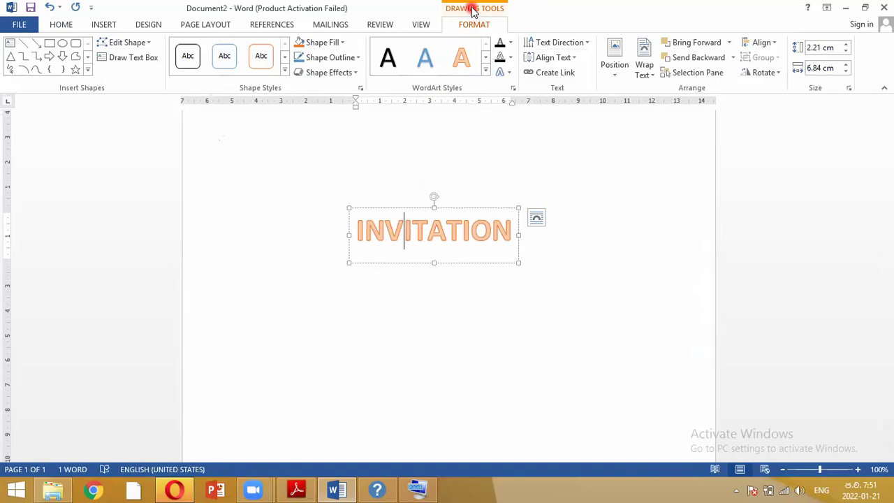
click(377, 23)
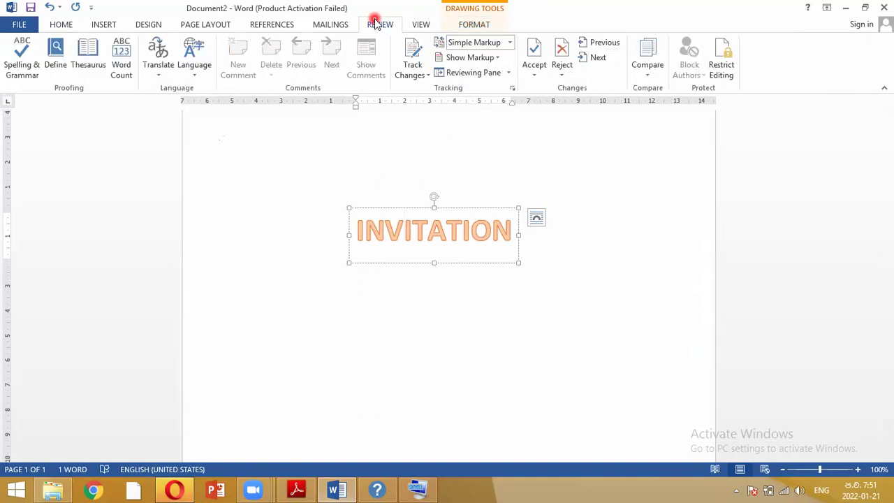
click(470, 25)
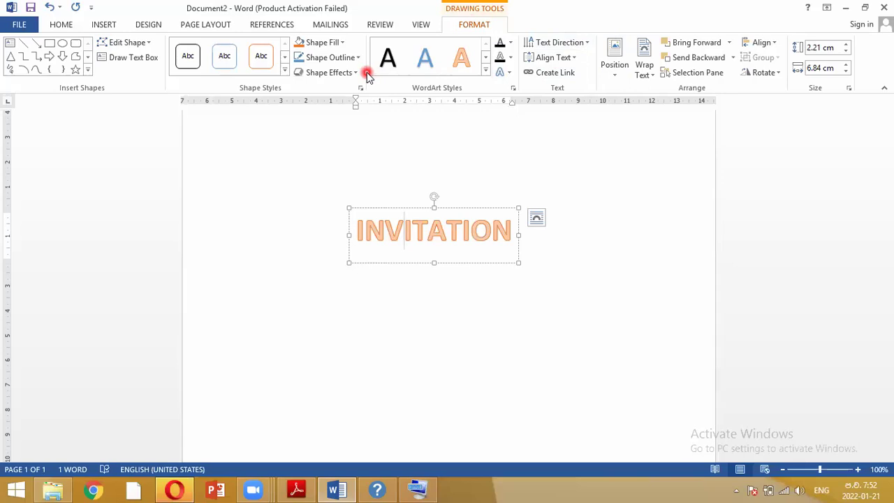
click(355, 58)
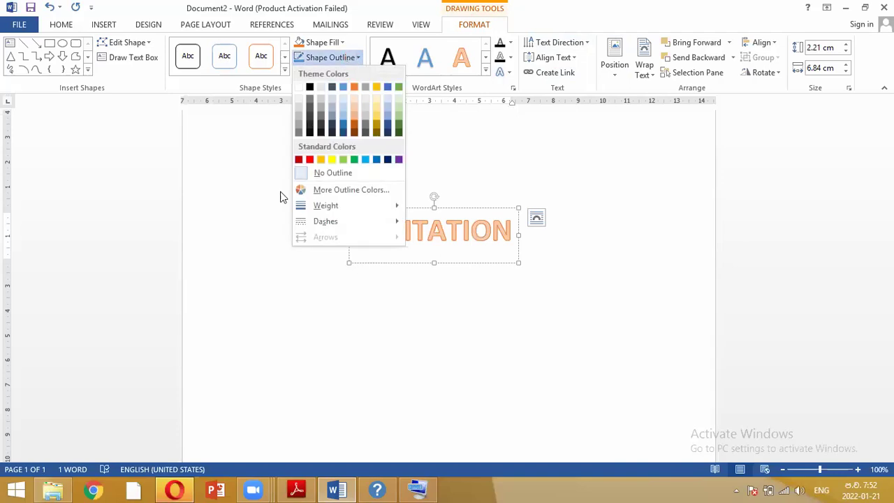
click(331, 160)
click(448, 153)
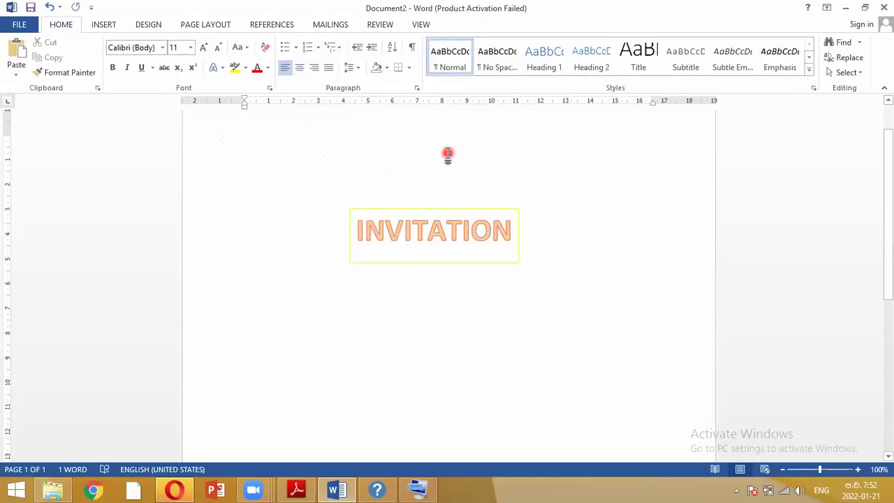
- Switch to PowerPoint, dismiss the Office activation wizard and create a blank presentation
key(super+r)
text(PO)
key(Down)
key(Return)
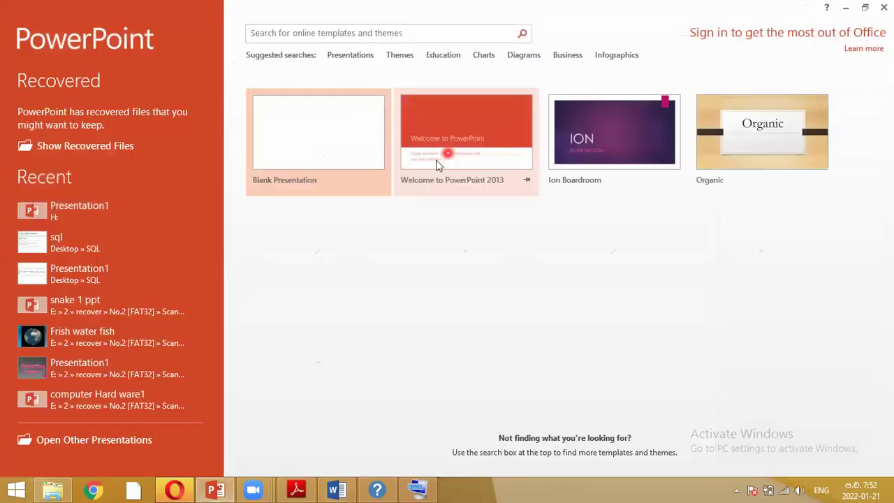
click(596, 96)
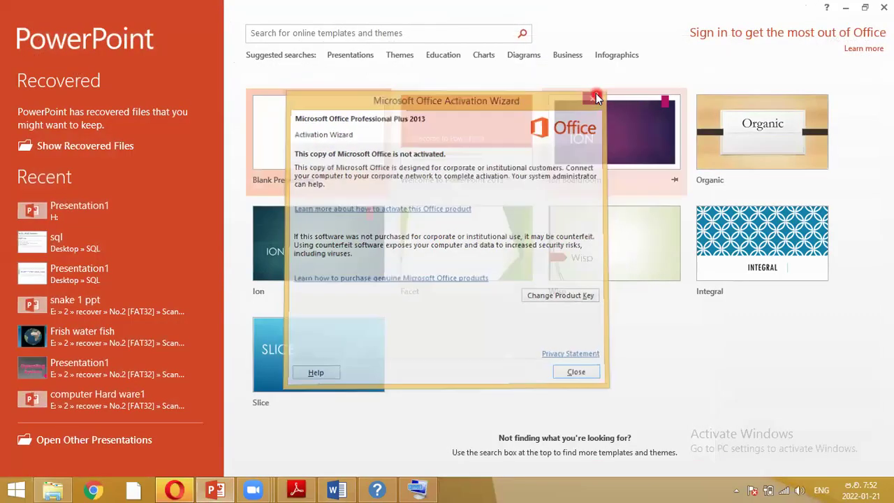
click(334, 135)
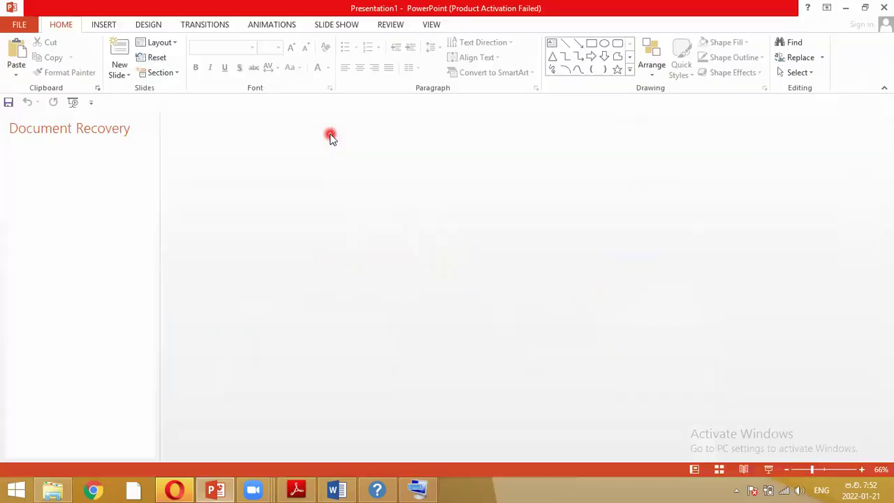
- Insert WordArt in a light gold outlined style on the title slide and close the presentation without saving
click(102, 25)
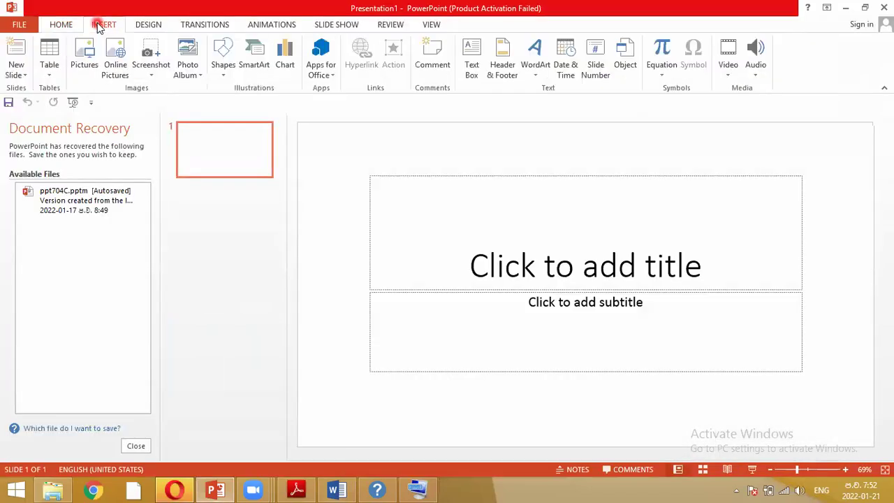
click(536, 70)
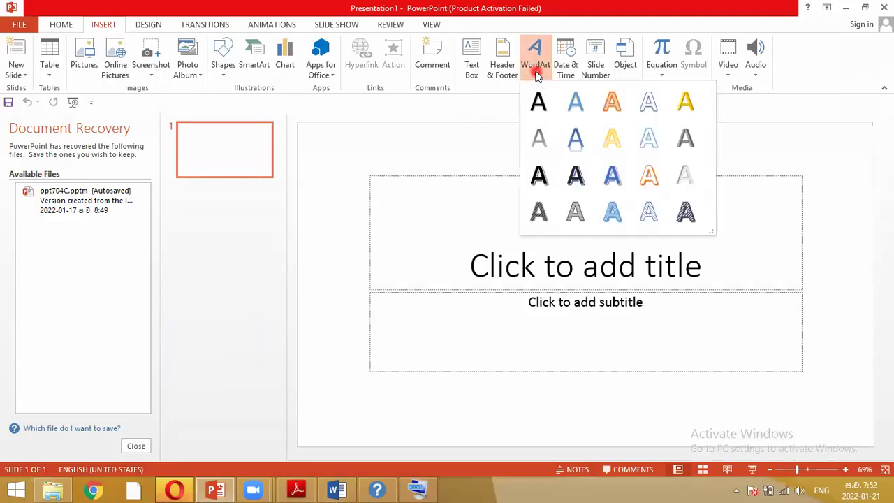
click(612, 140)
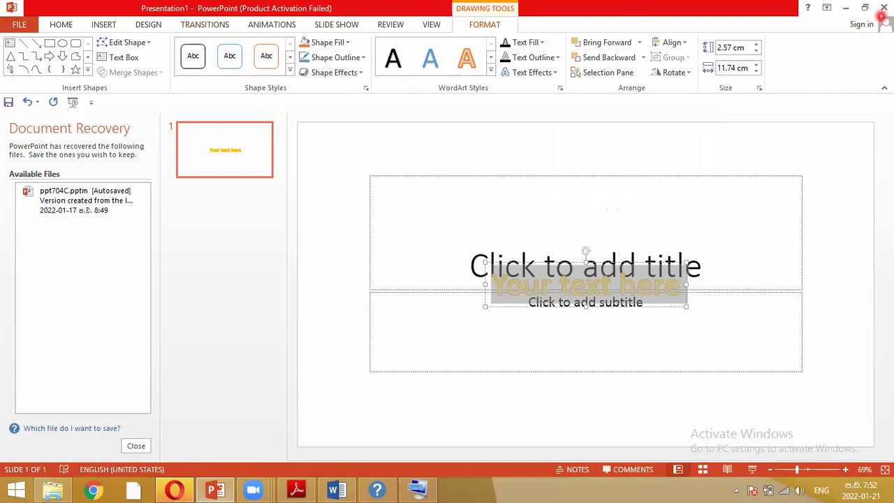
click(882, 7)
click(447, 261)
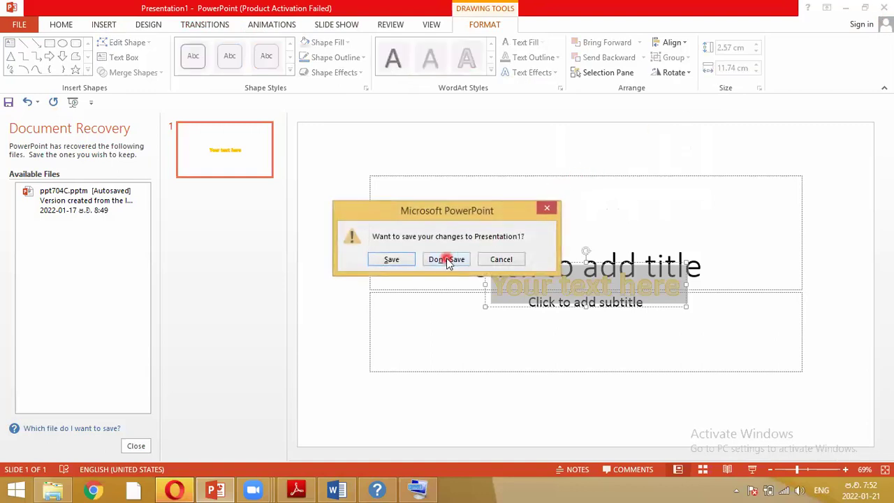
- Review the available WordArt styles in the Word document without inserting any, and deselect the INVITATION box
click(334, 209)
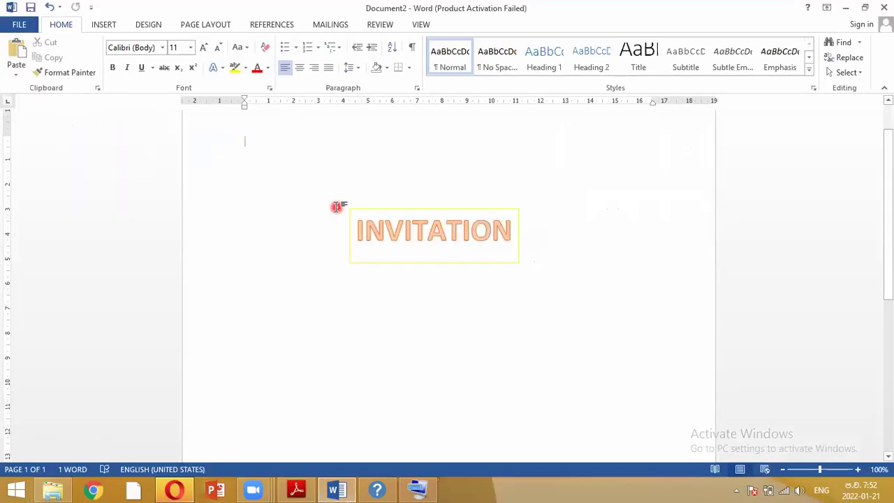
click(391, 230)
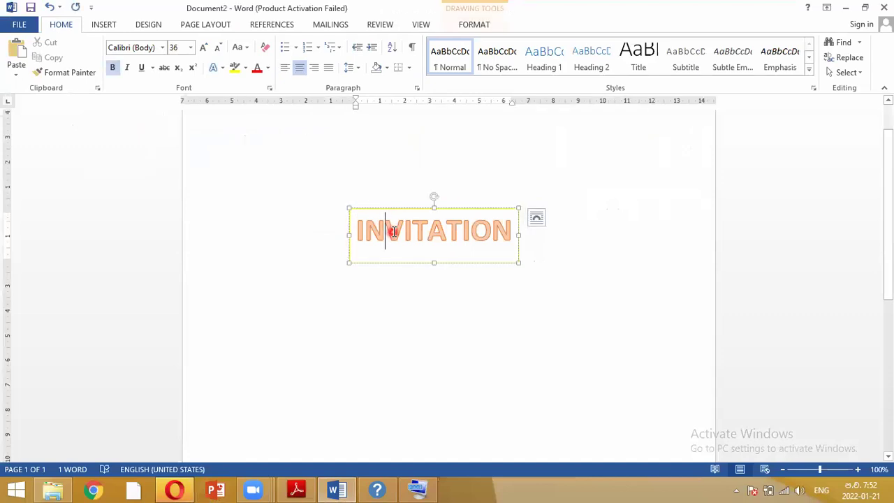
click(98, 27)
click(670, 73)
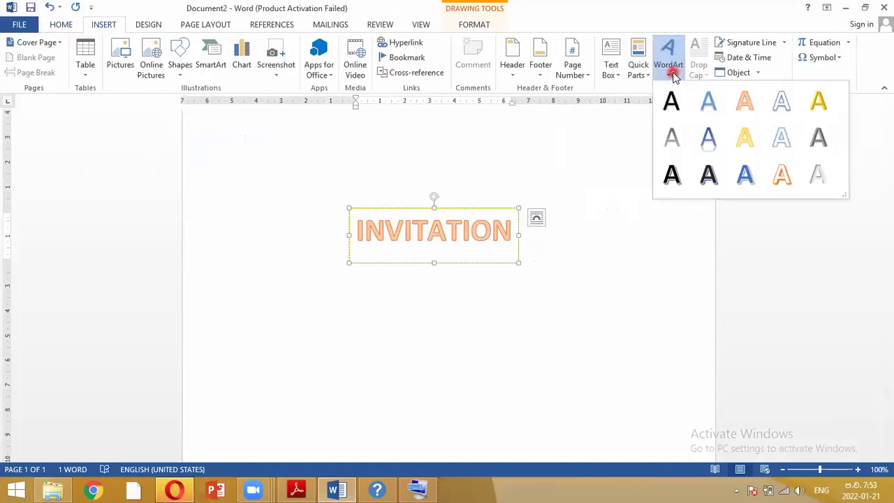
click(499, 207)
click(496, 208)
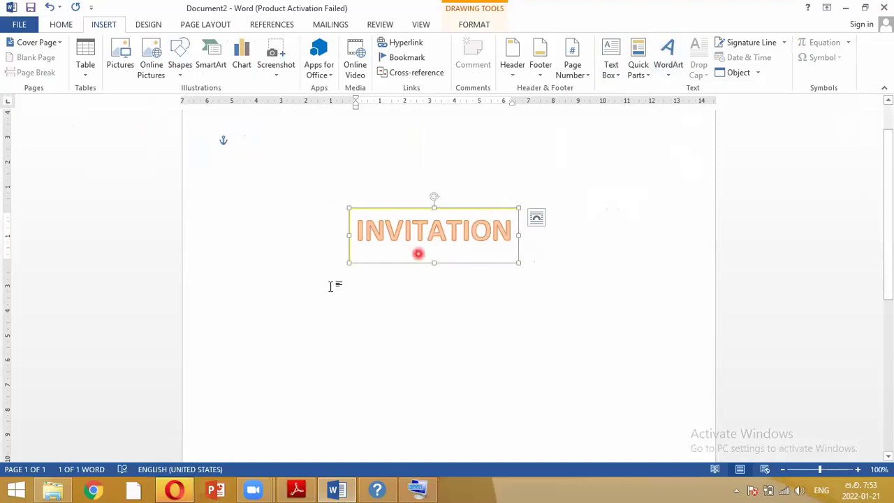
click(295, 294)
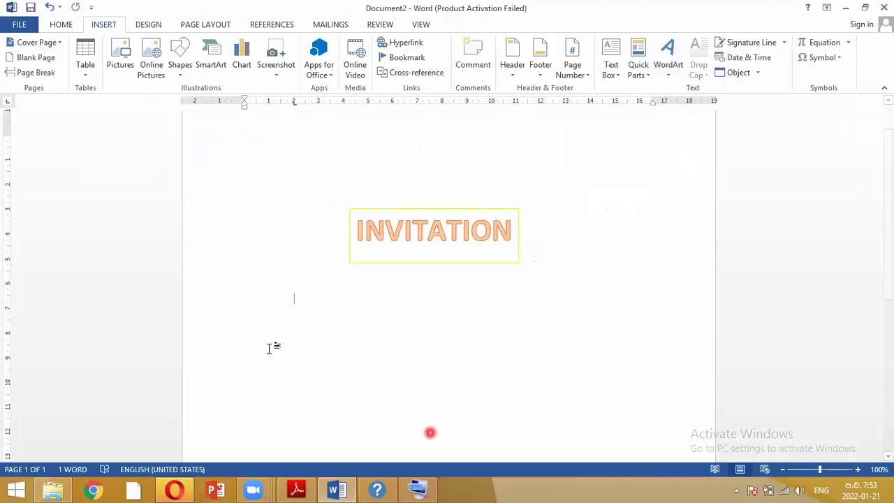
- Delete the INVITATION WordArt from the page
click(446, 232)
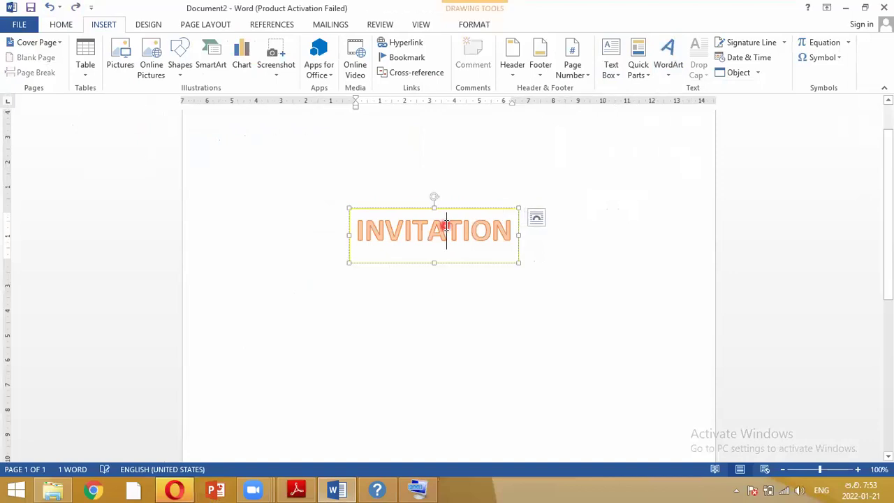
click(444, 207)
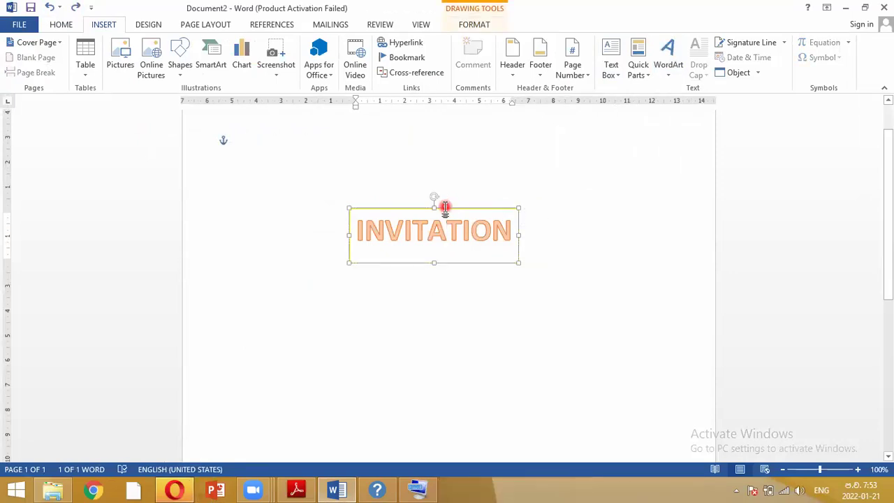
key(Delete)
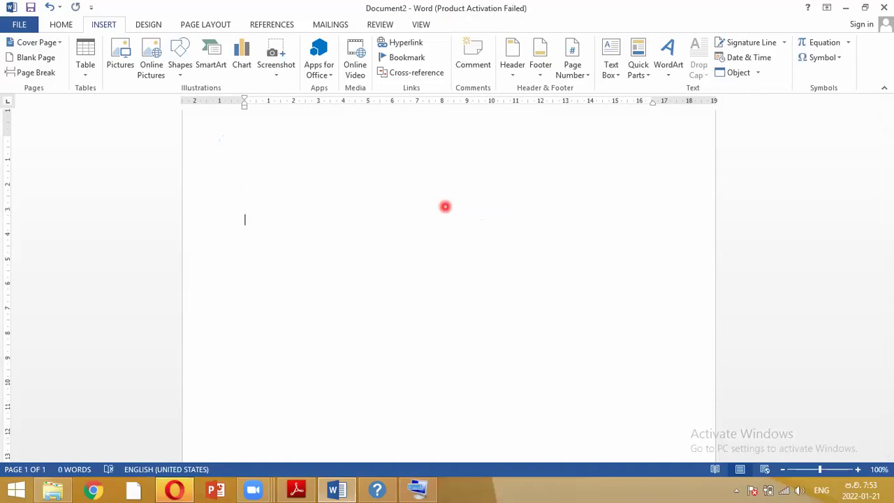
- Set the font size to 24 and write the line "INSERT → WORD ART" on the empty page
click(61, 25)
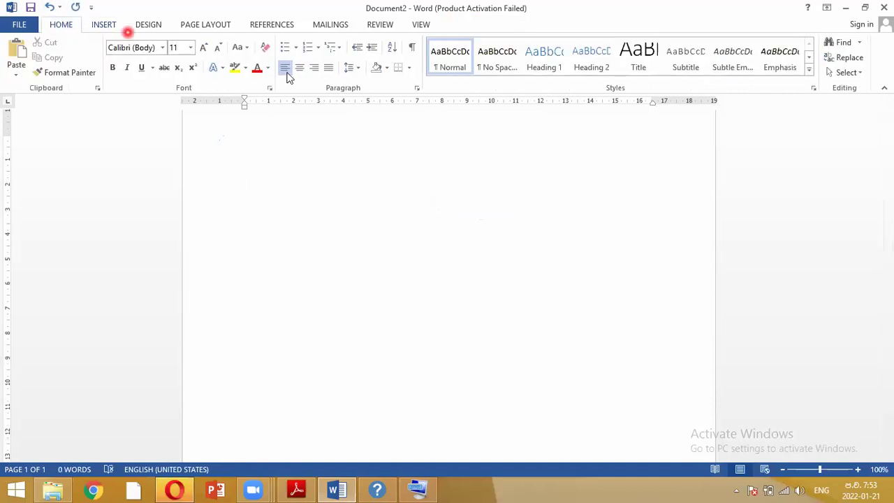
click(189, 47)
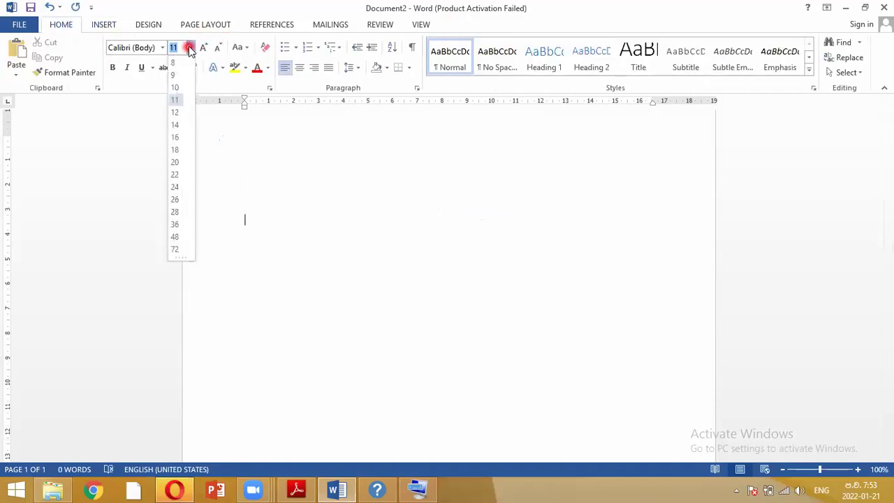
click(175, 186)
text(IN)
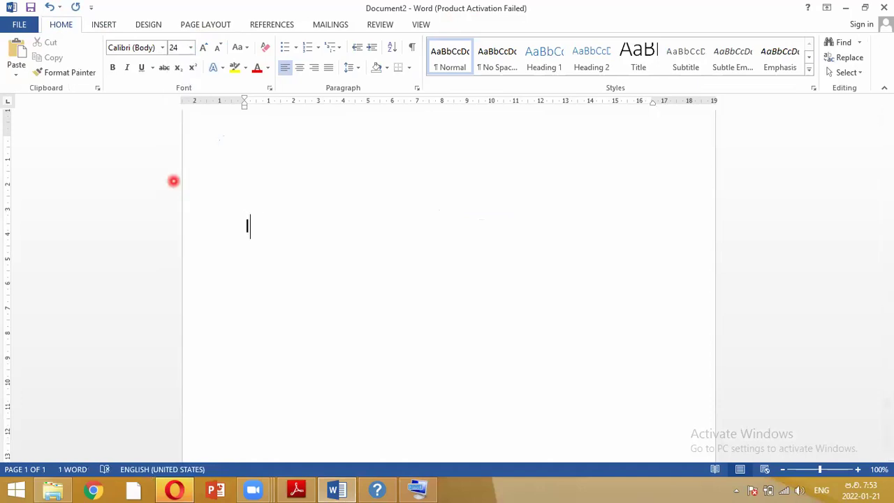
text(SERT )
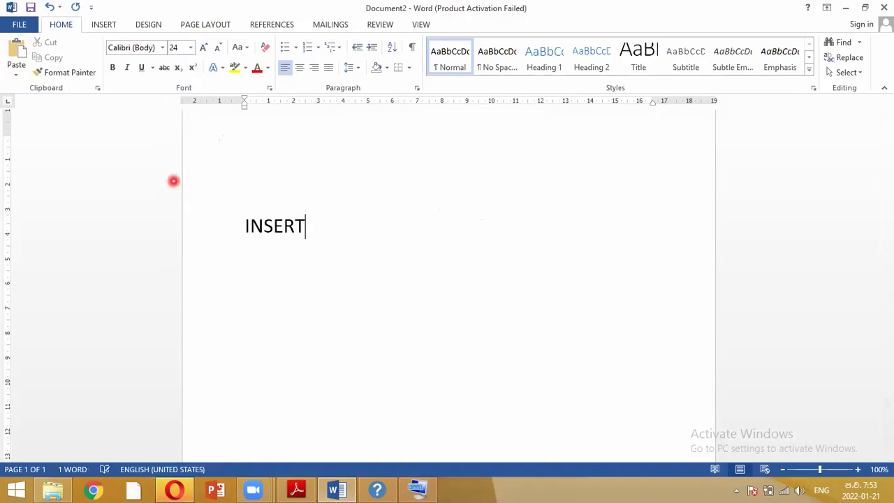
text(--)
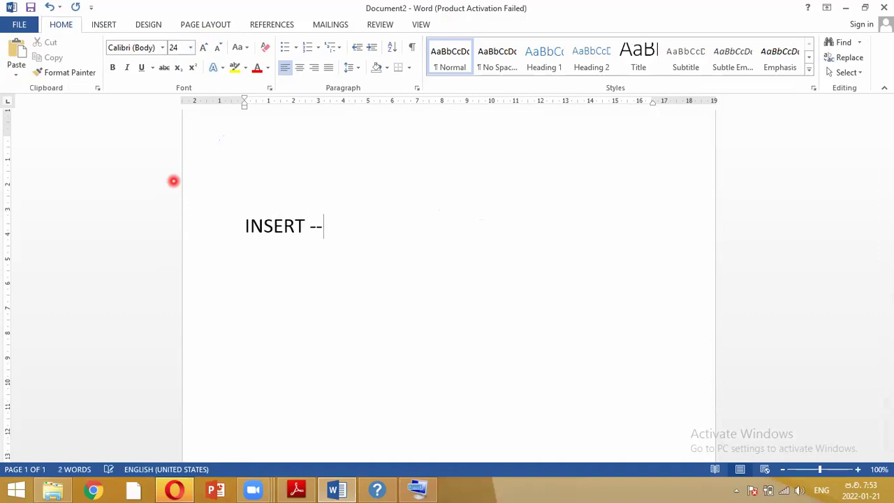
key(Return)
key(Return)
text(>)
key(BackSpace)
key(BackSpace)
key(BackSpace)
key(BackSpace)
text(>)
text( WO)
text(RD )
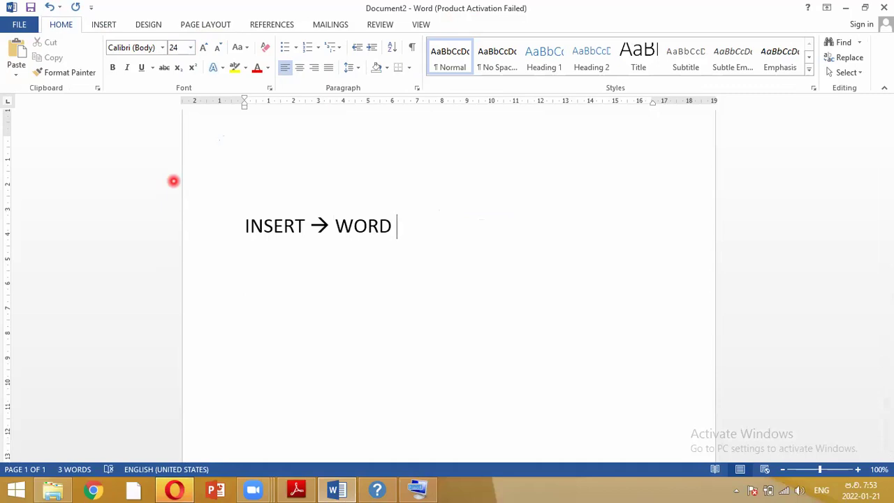
text(ART)
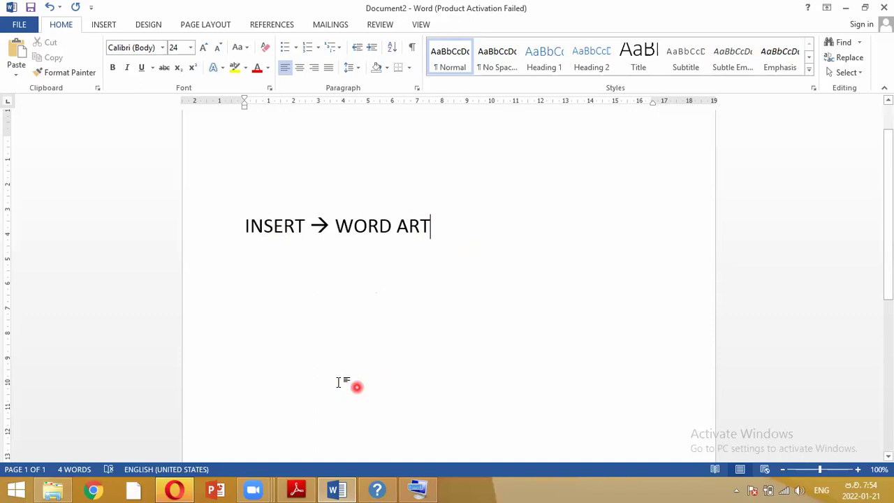
click(244, 452)
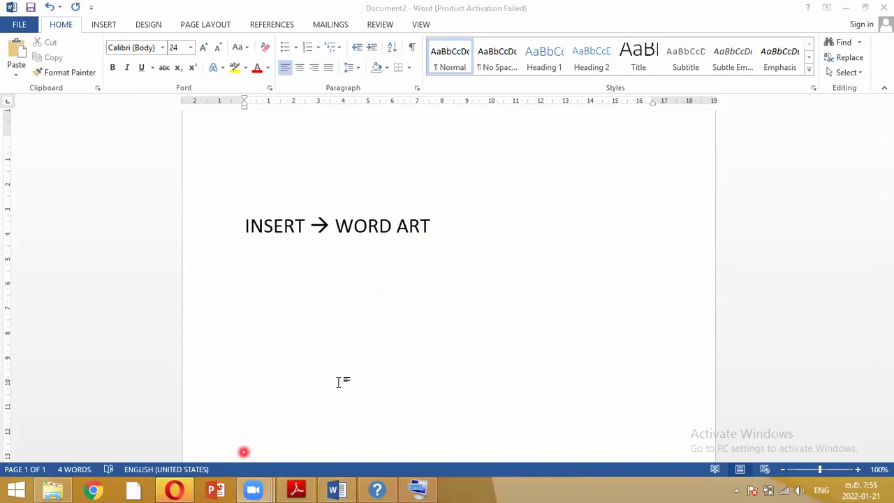
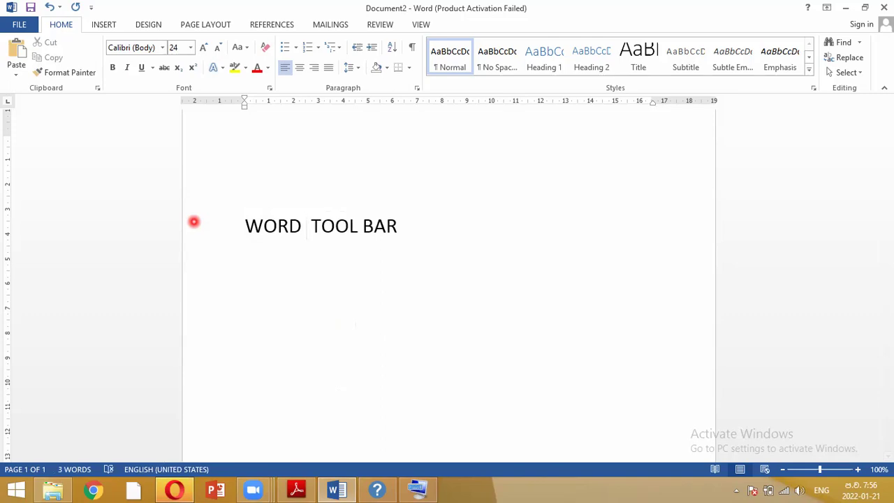
- Insert ART between WORD and TOOL BAR so the line reads "WORD ART TOOL BAR"
text(RT)
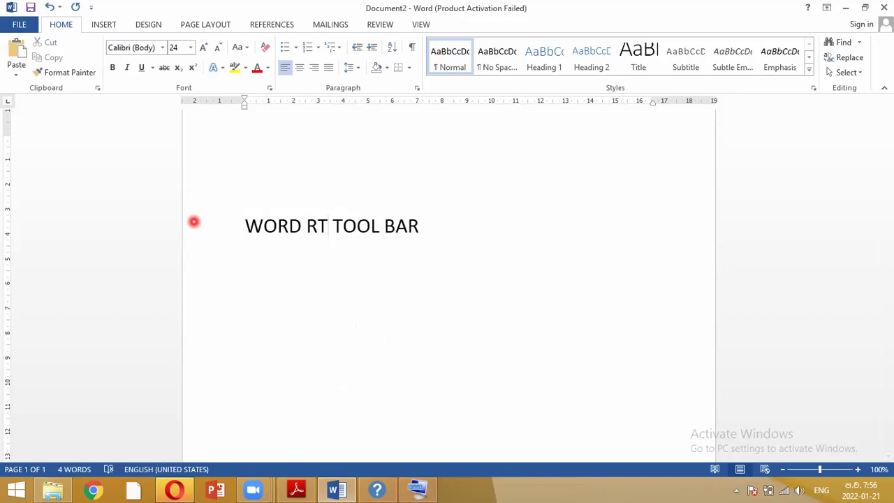
key(BackSpace)
key(BackSpace)
text(ART)
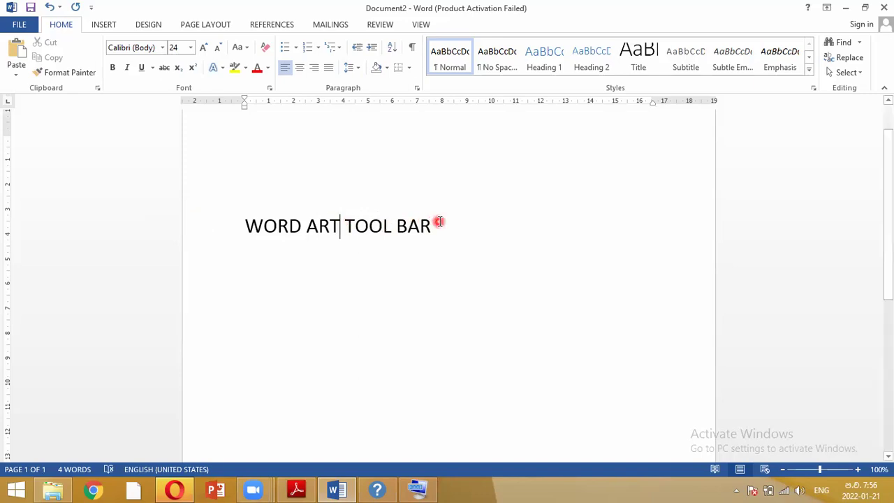
- Delete the WORD ART TOOL BAR line with the blank line above it and write "INFORATION" instead
click(191, 202)
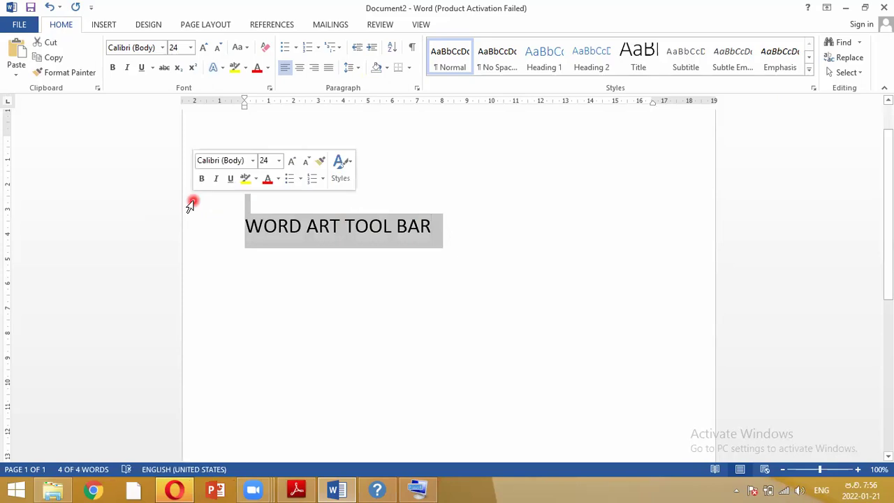
key(Delete)
text(INF)
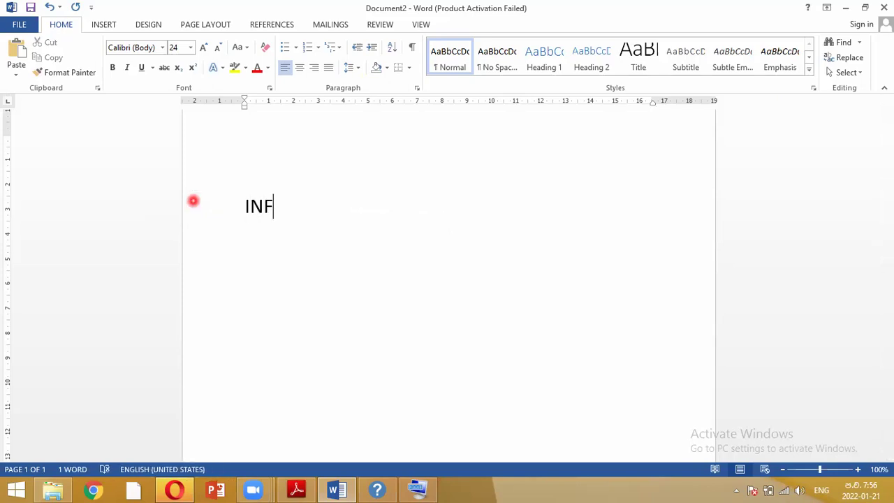
text(ORATION )
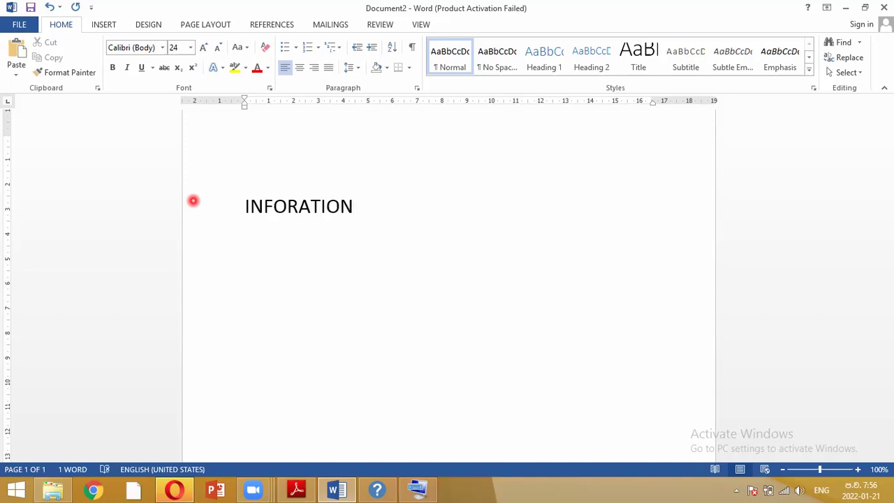
- Add the lines "INSTITUTE" and "INSTRUCTION" below INFORATION, followed by an empty line and a fresh paragraph
text(INS)
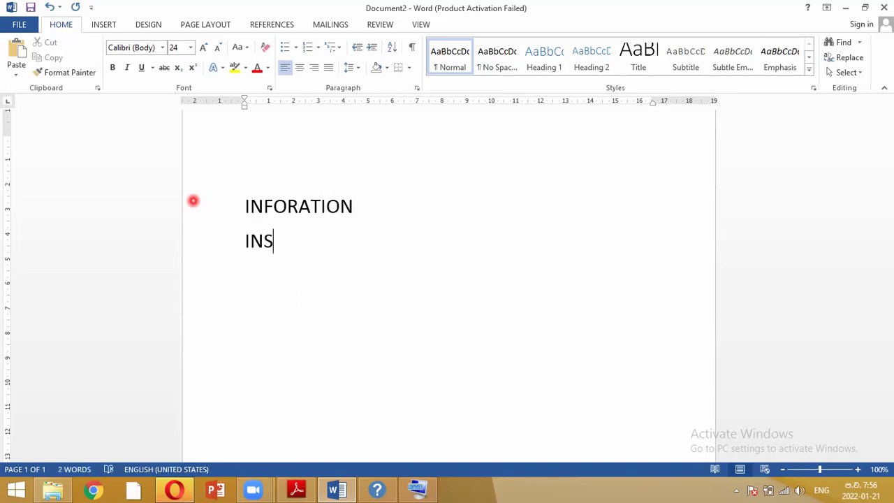
text(TITUTE)
key(Return)
text(INS)
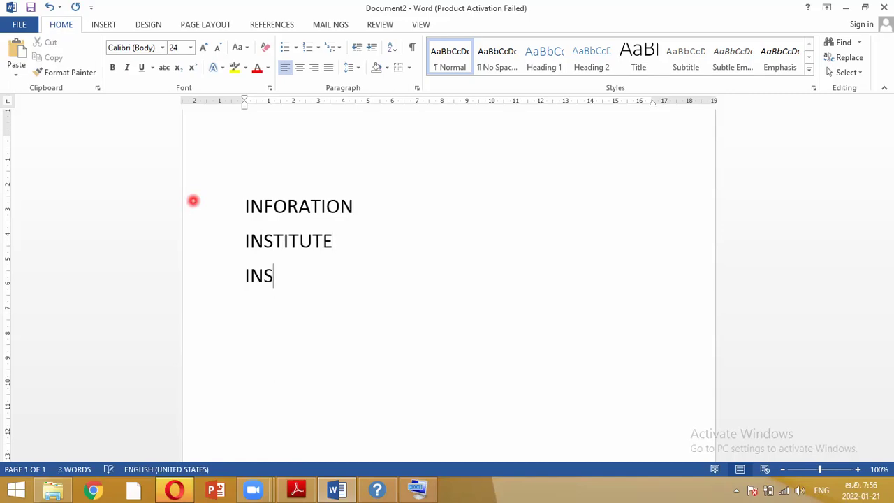
text(TRUCTU)
key(BackSpace)
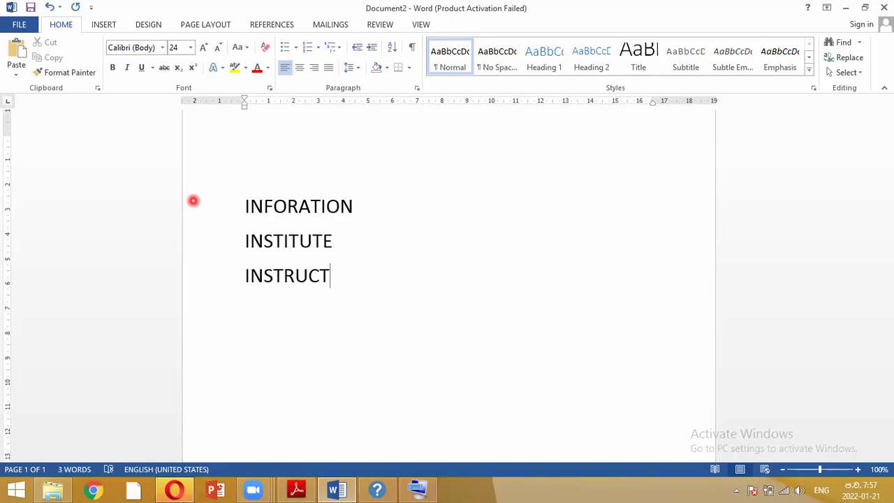
text(ION)
key(Return)
key(Return)
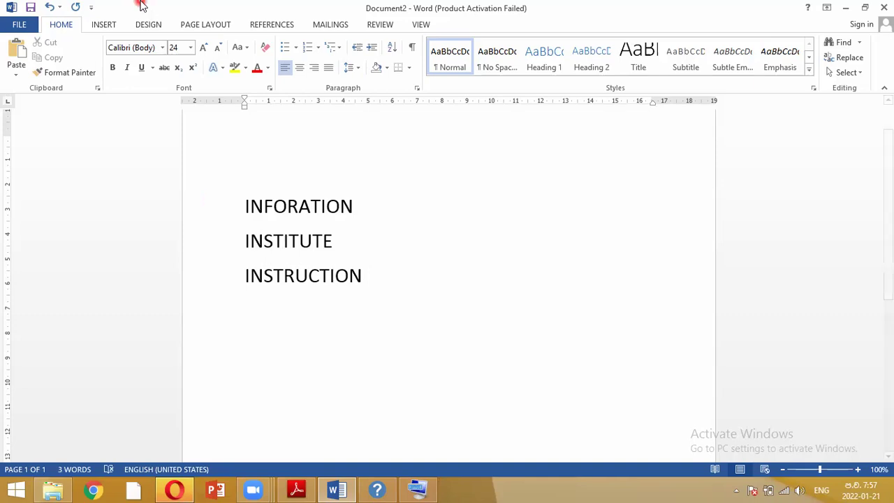
- Set the font for the new empty paragraph below INSTRUCTION to FMBindumathi
click(163, 51)
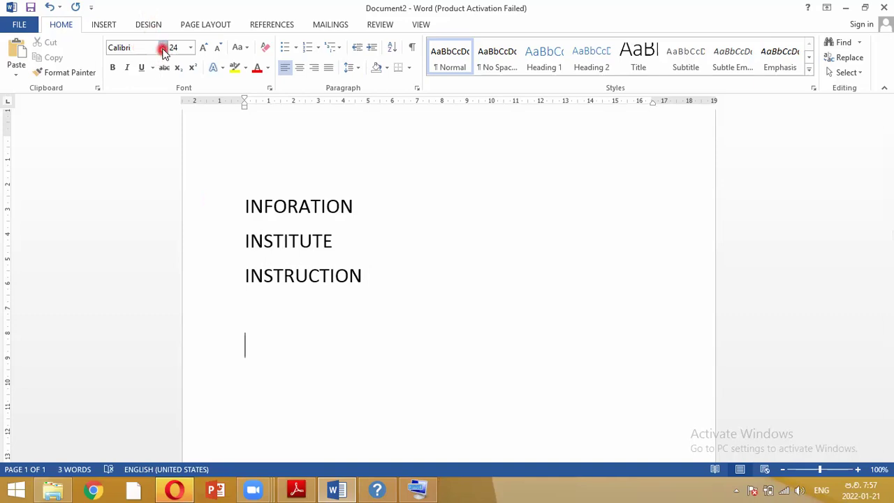
text(FMBindumath)
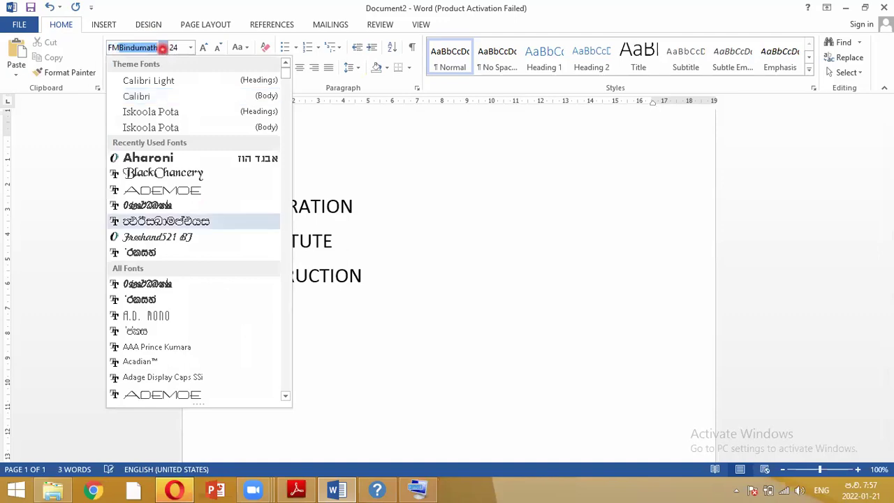
key(Return)
text(f)
key(BackSpace)
text(f)
key(BackSpace)
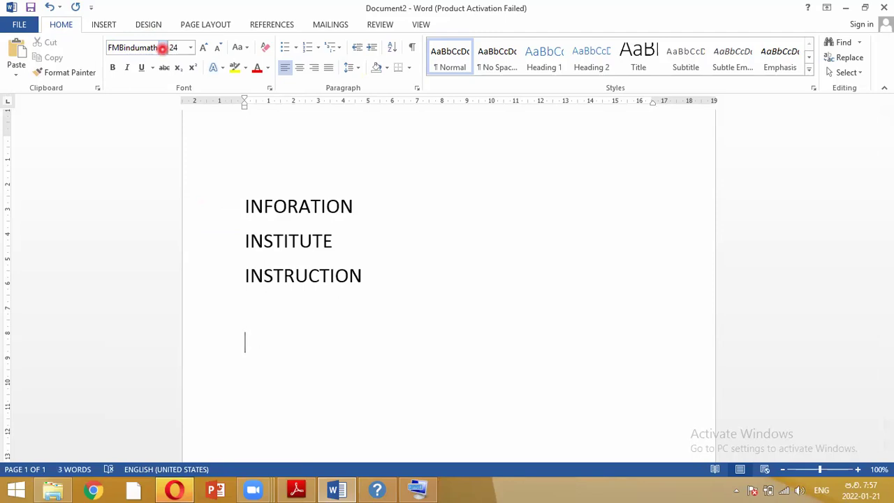
- Write the Sinhala line "අතැගිලි අභියස අනාගතය ගොනු කරන්න", undoing the automatic capitalization of its first letter
text(W;e.s,s w)
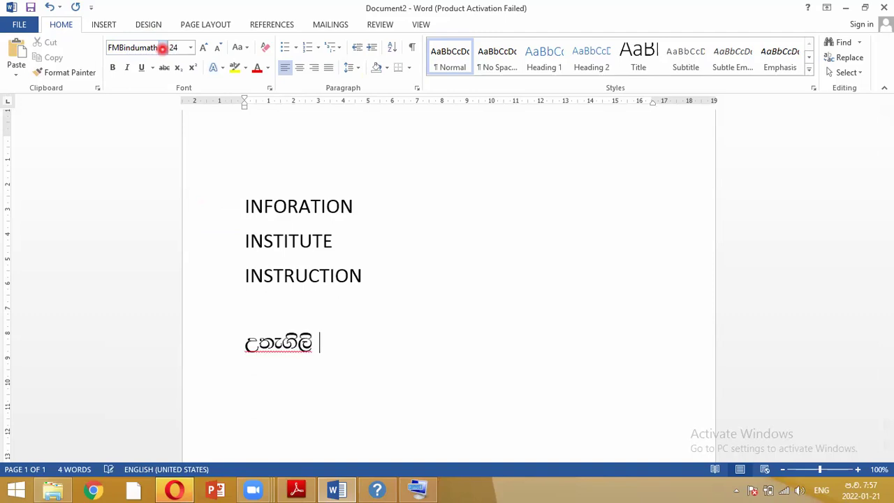
text(yshi )
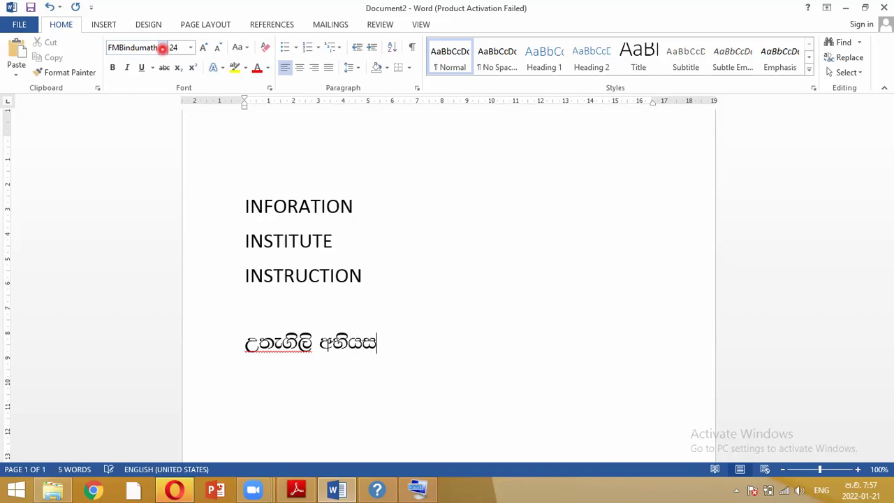
text(wkd.;h )
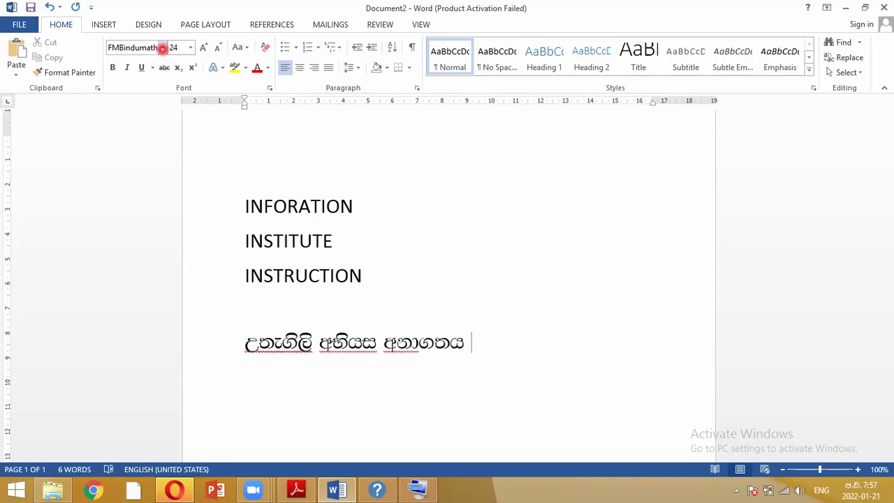
text(f.dkq lrkak)
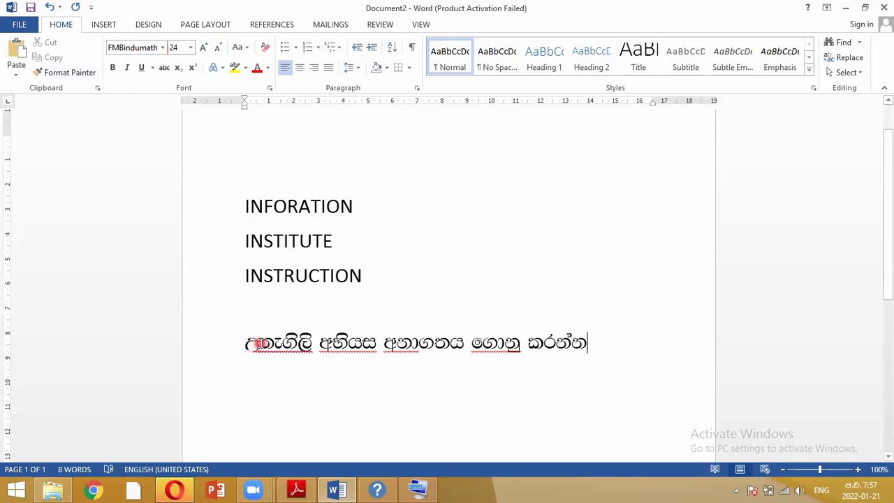
click(254, 358)
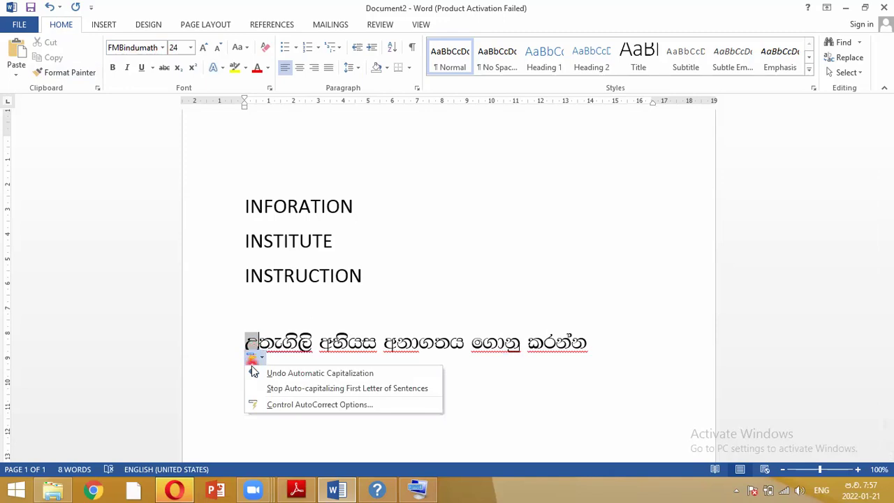
click(253, 372)
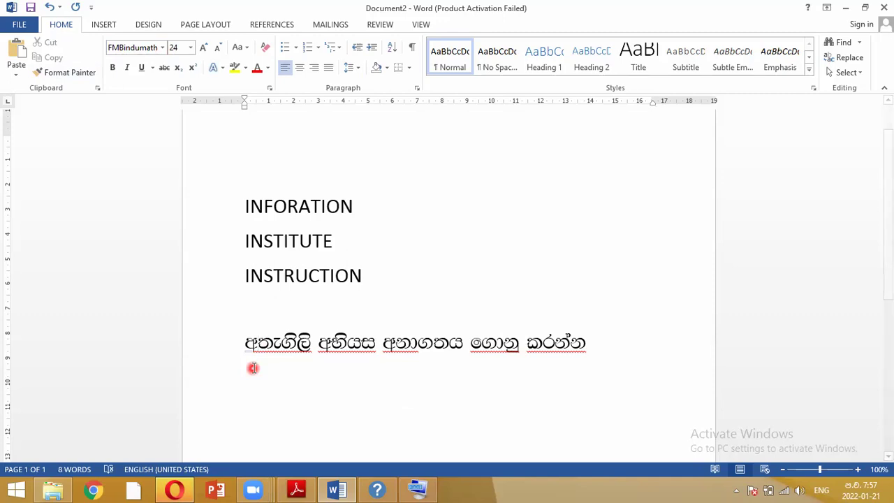
- Break the Sinhala sentence into three lines, starting new lines at අභියස and අනාගතය
click(320, 342)
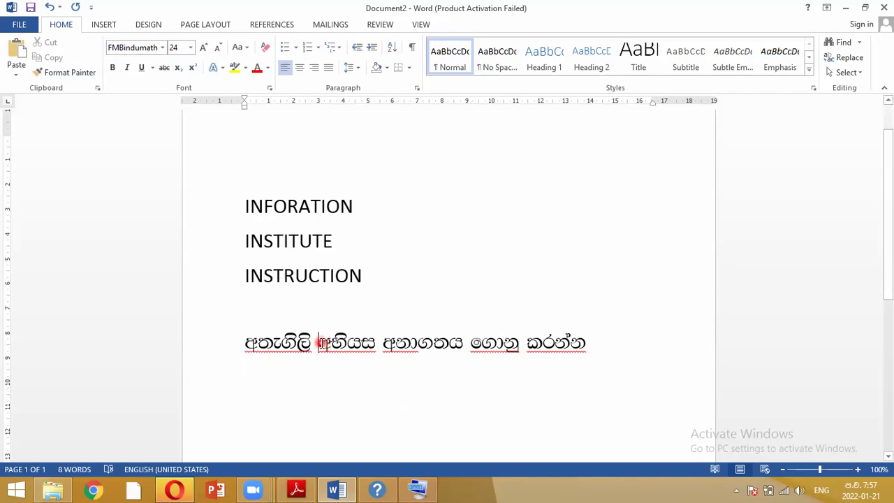
key(Return)
click(313, 373)
key(Return)
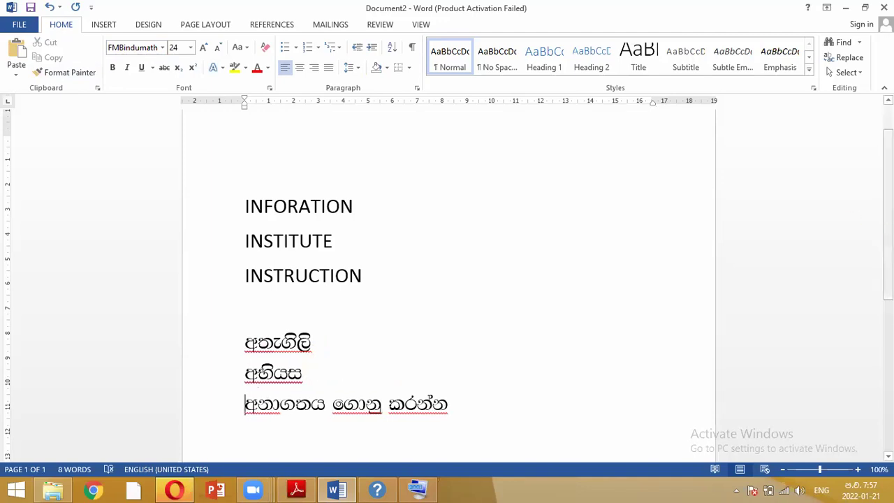
- Delete the initial letter I from INSTITUTE and INSTRUCTION, leaving it only on INFORATION
scroll(889, 263, down, 1)
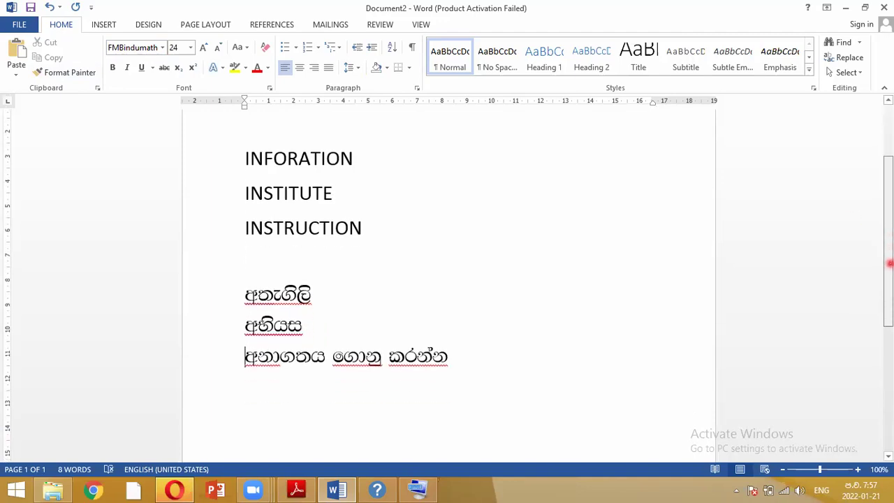
scroll(889, 264, down, 1)
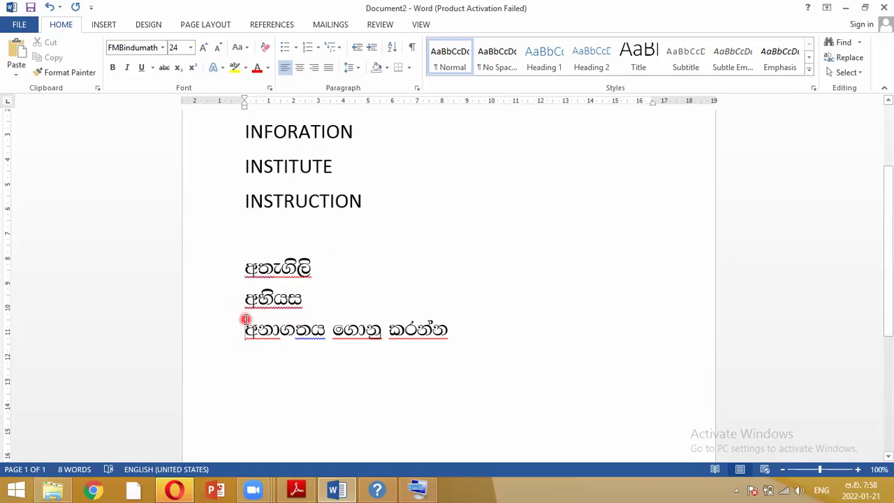
click(250, 131)
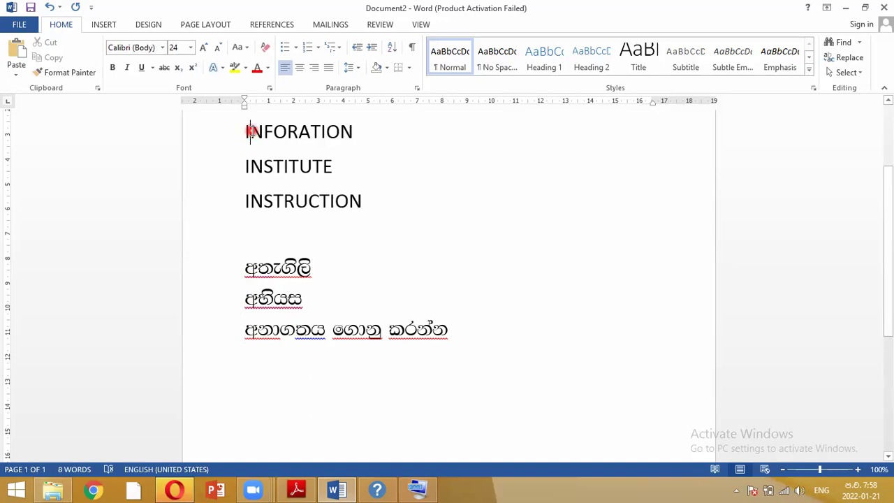
click(250, 165)
key(Delete)
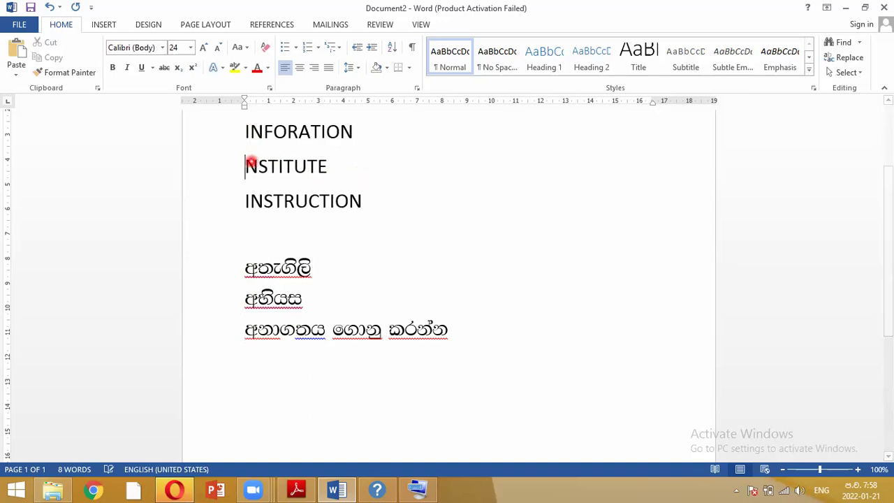
click(250, 198)
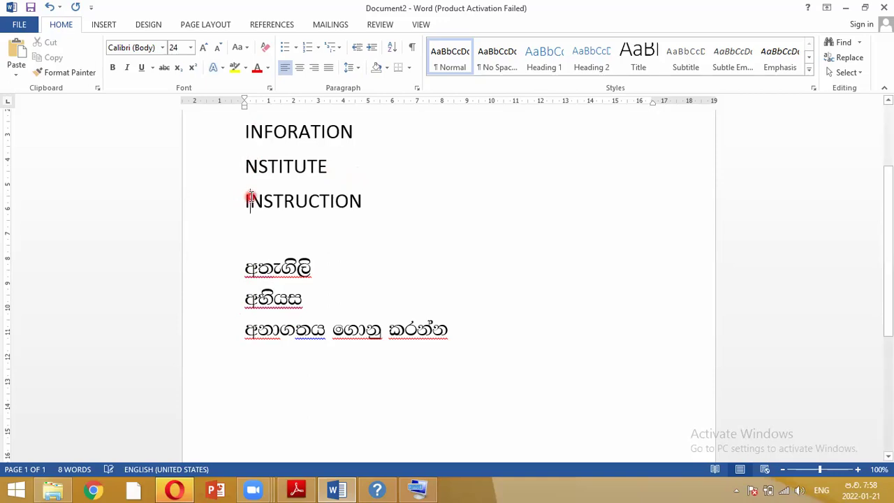
key(BackSpace)
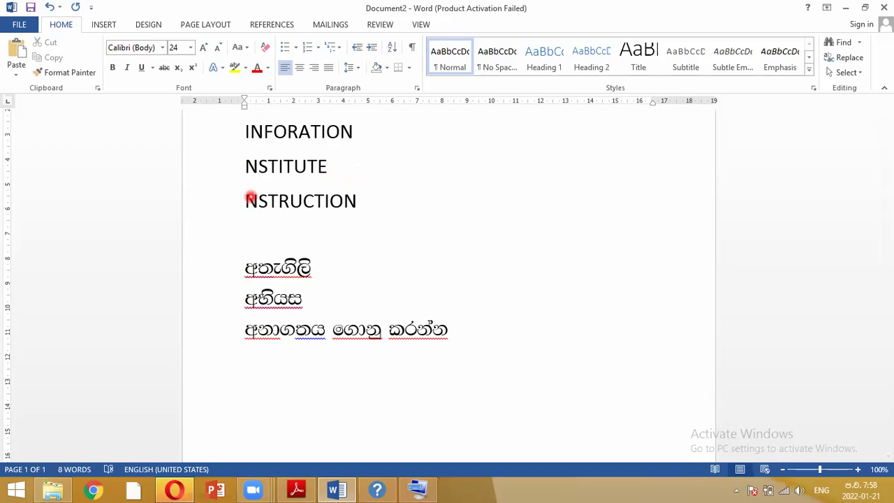
- Apply a Dropped drop cap spanning 3 lines to the initial I of INFORATION
click(248, 132)
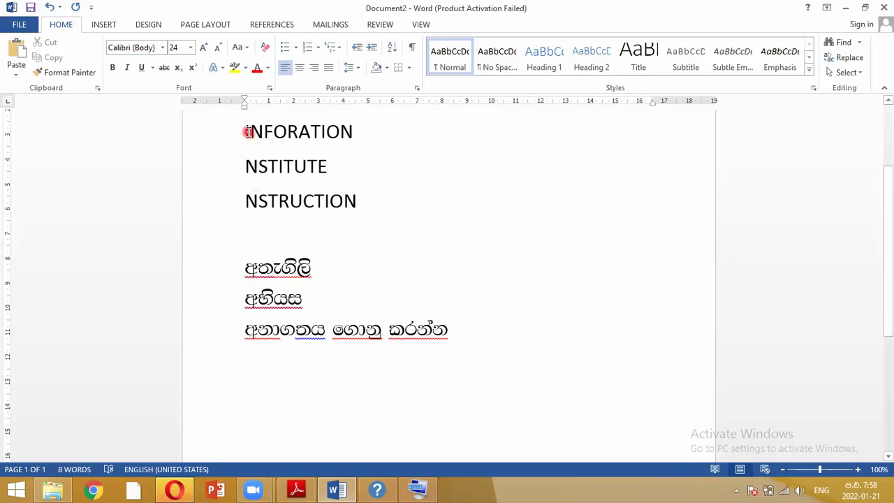
drag(248, 132, 241, 133)
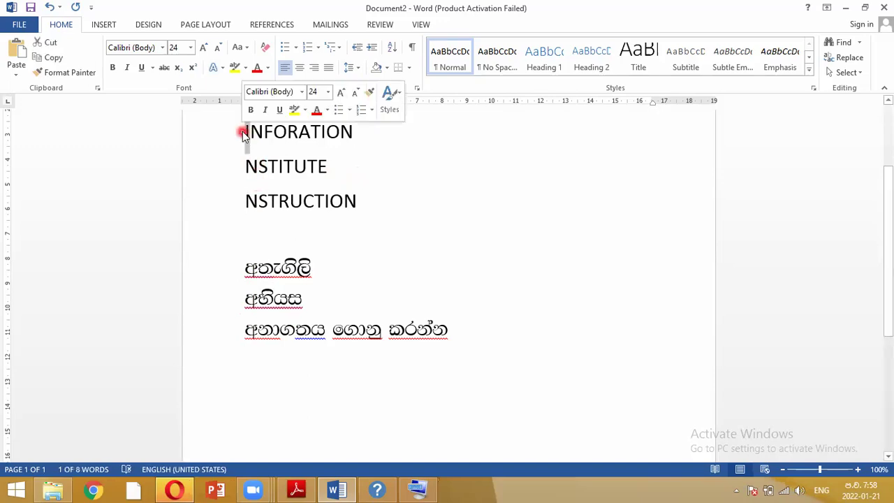
click(103, 24)
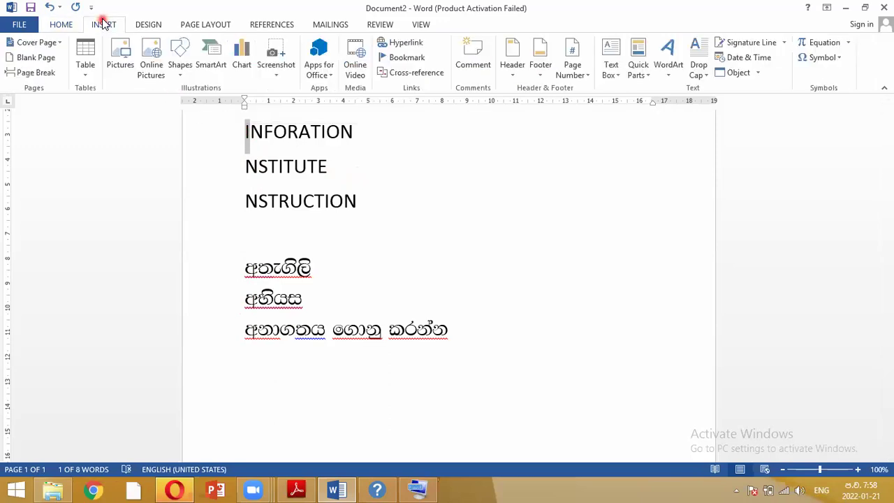
click(701, 56)
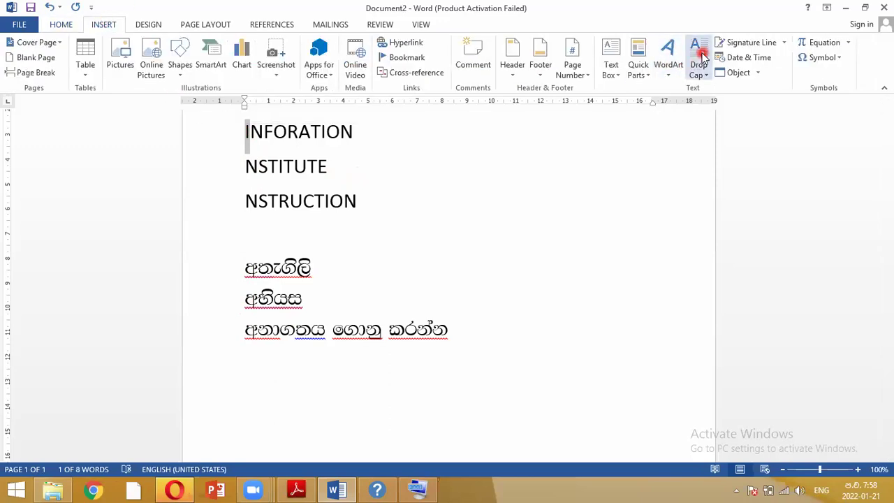
click(702, 57)
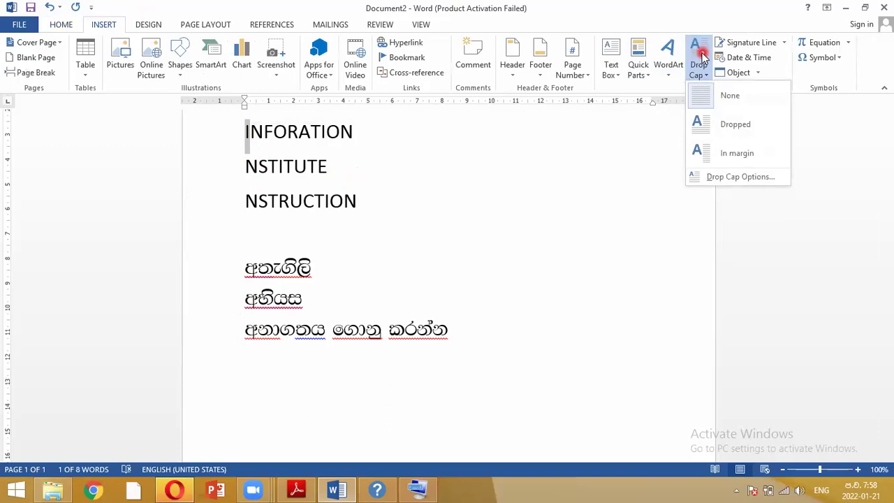
click(768, 179)
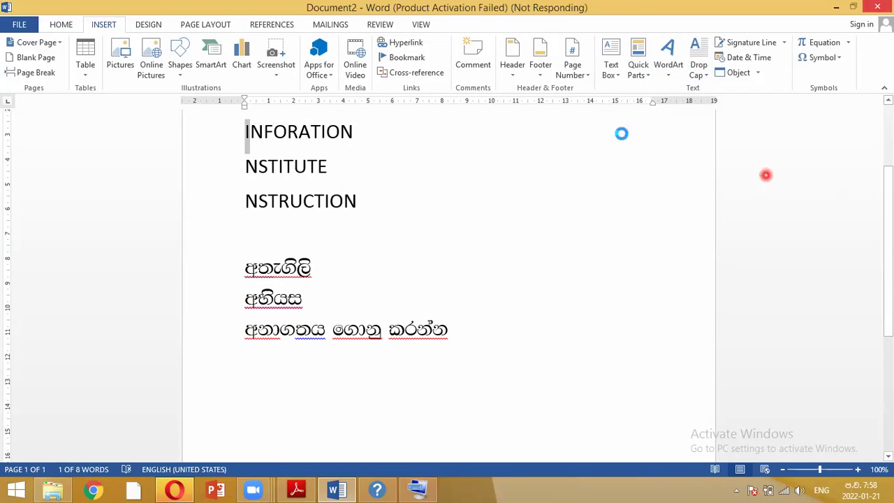
click(415, 136)
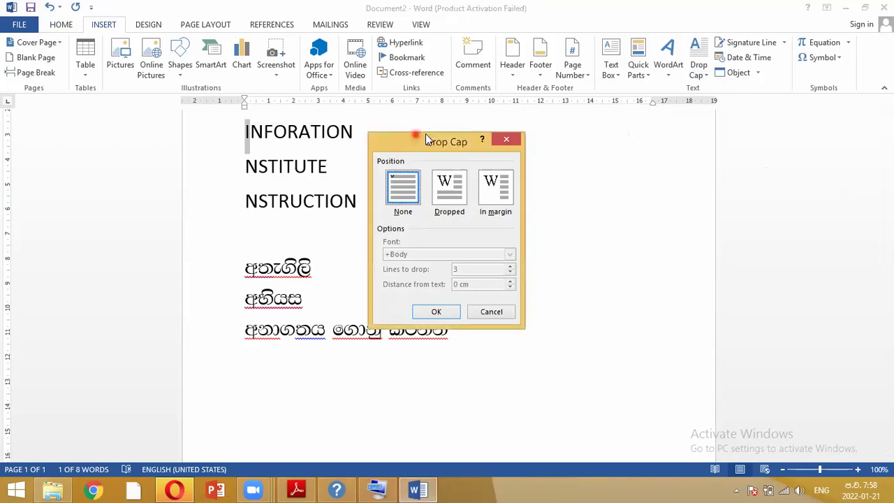
drag(425, 136, 577, 108)
click(600, 168)
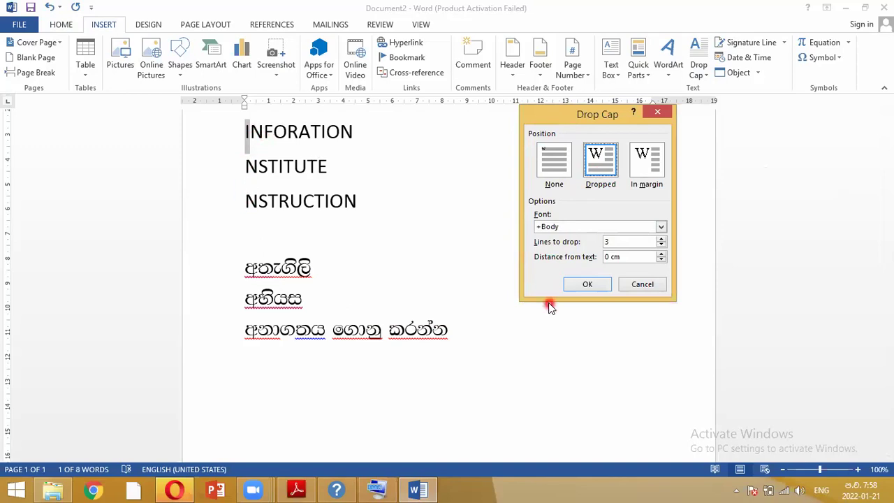
click(579, 286)
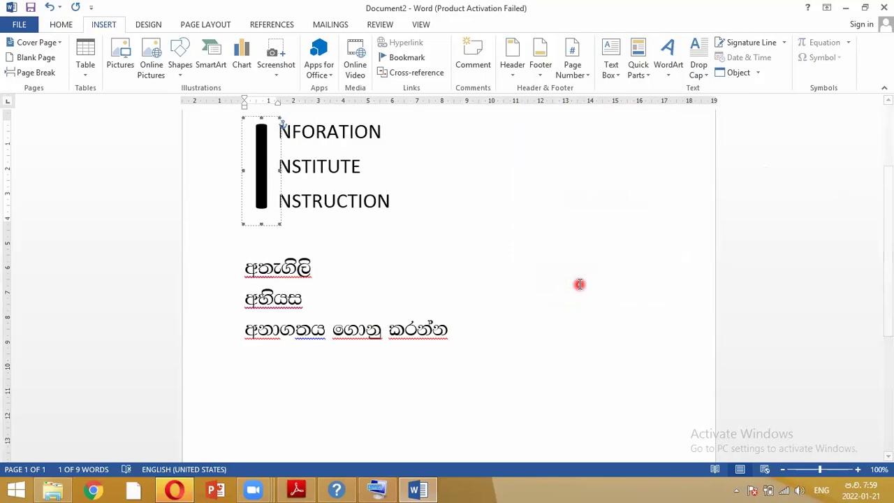
- Delete the initial letter අ from the second and third Sinhala lines
click(253, 297)
key(BackSpace)
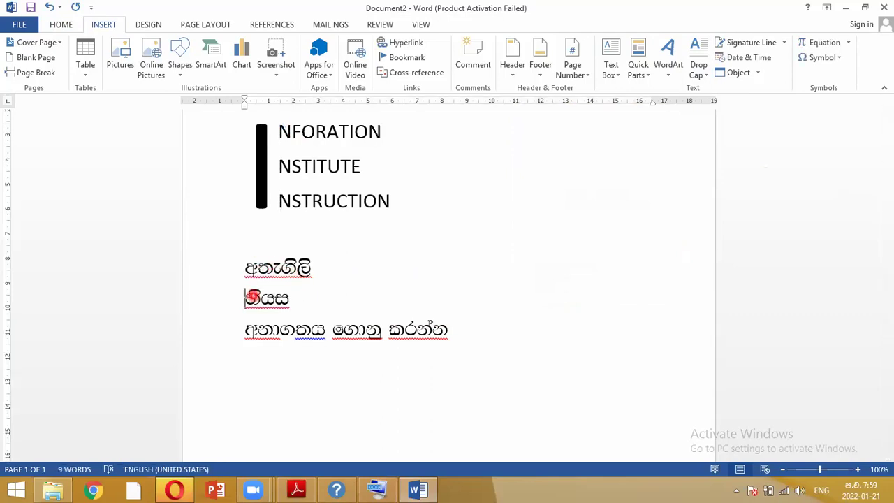
click(256, 329)
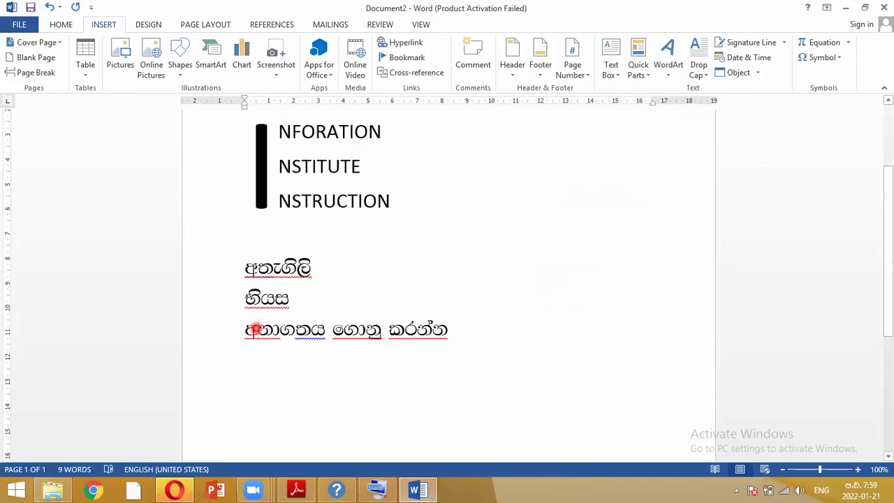
key(BackSpace)
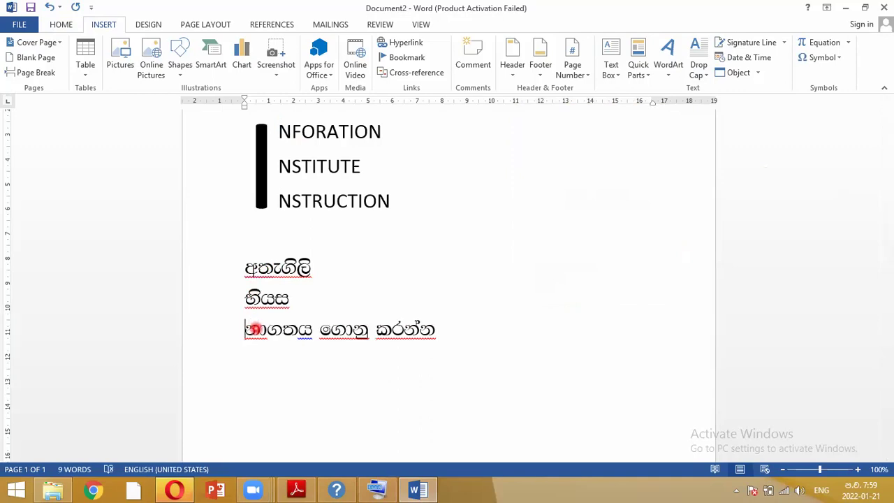
right_click(255, 274)
key(Escape)
right_click(246, 273)
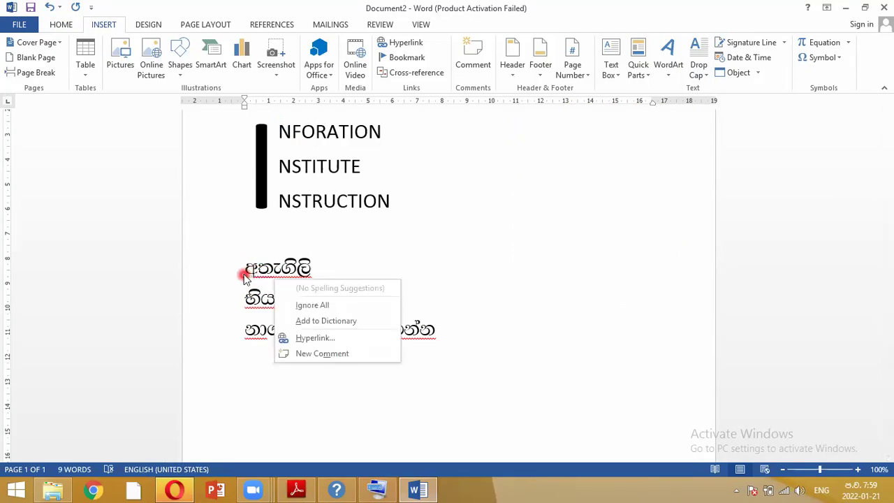
click(252, 266)
- Apply a Dropped drop cap in the FMArjunn font, spanning 3 lines, to the initial අ of the first Sinhala line
click(257, 266)
drag(257, 267, 246, 266)
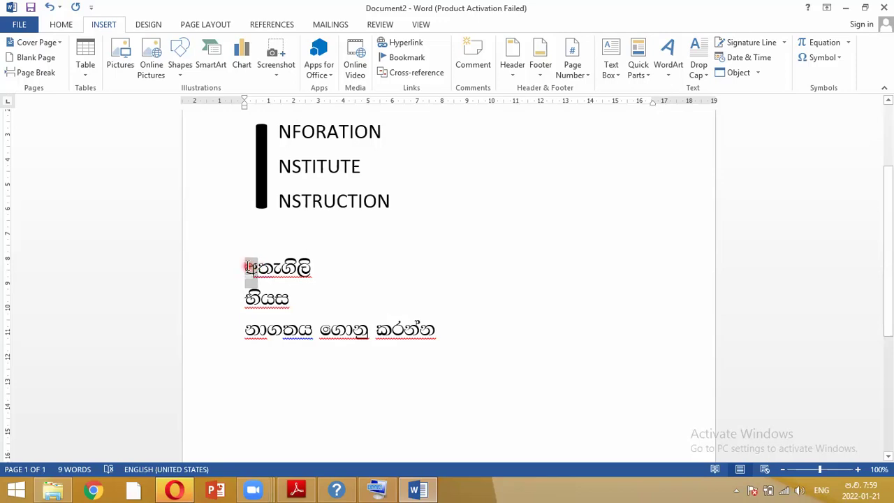
click(700, 46)
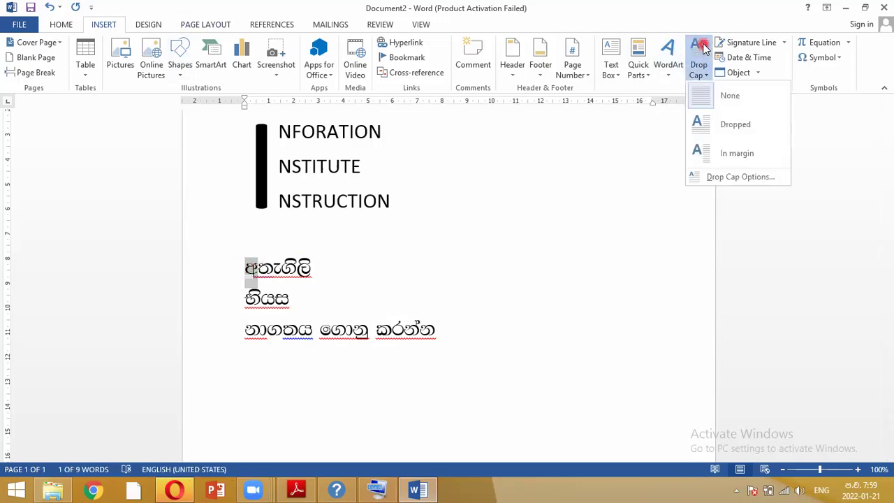
click(742, 177)
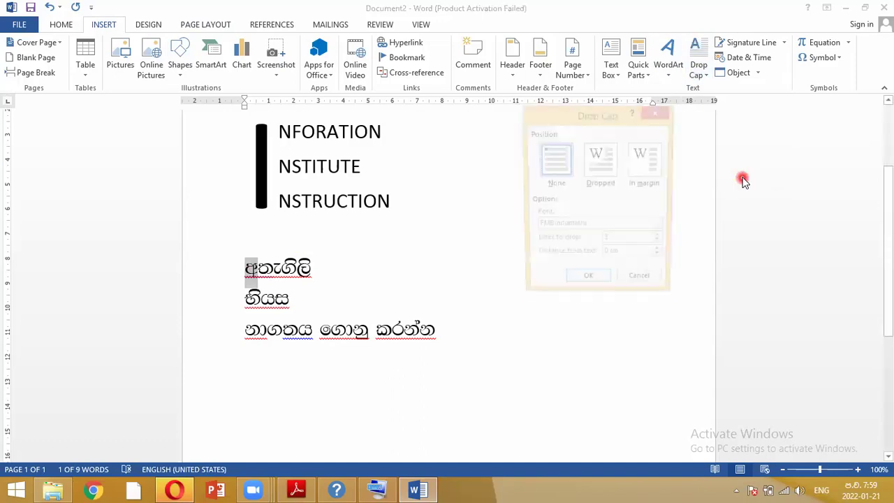
click(607, 166)
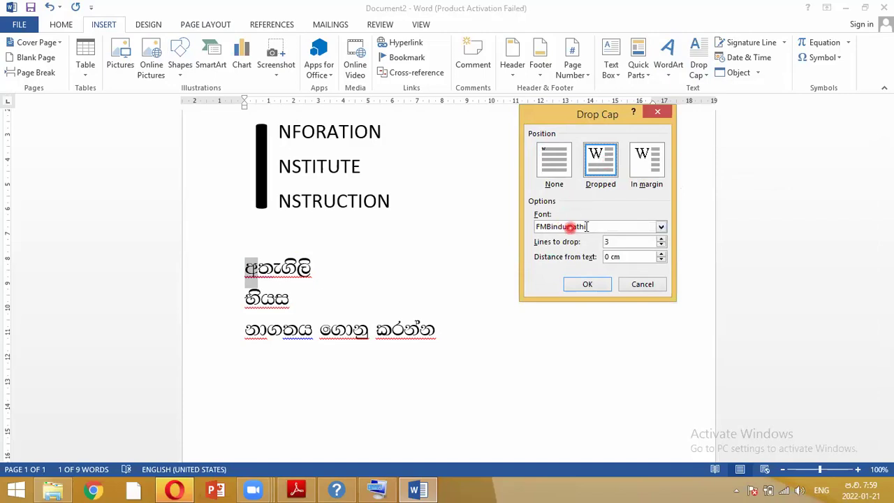
click(660, 226)
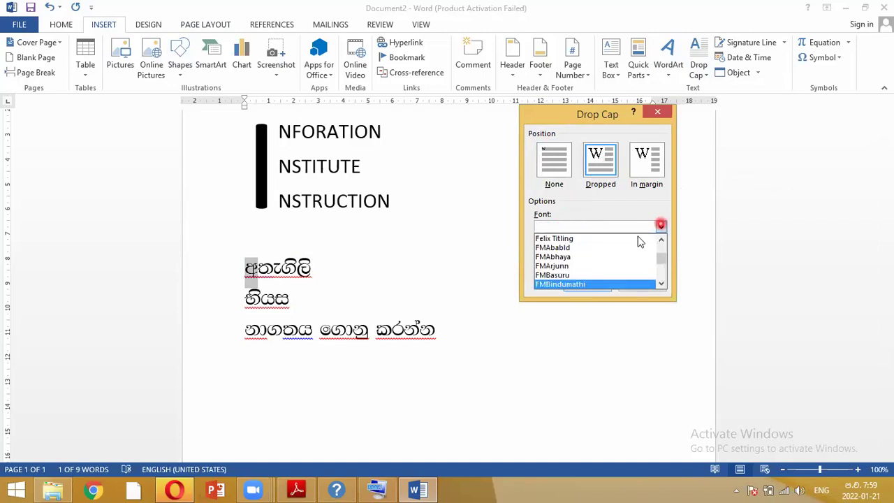
click(577, 269)
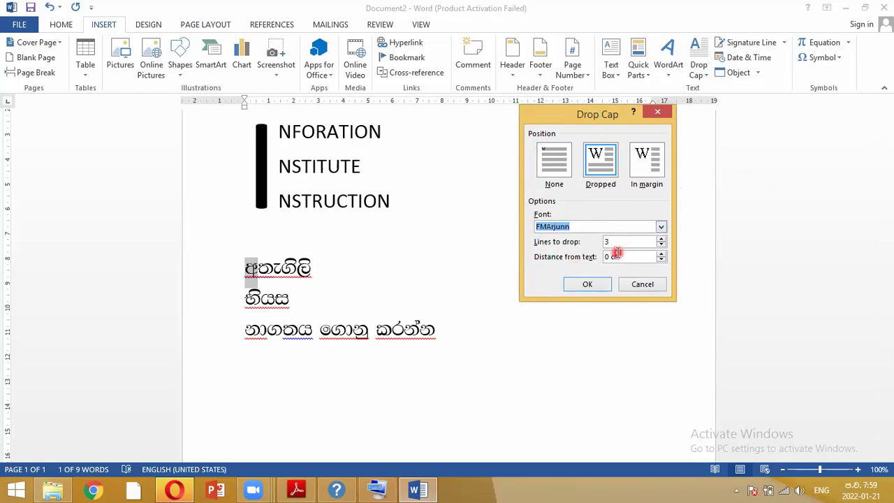
click(600, 282)
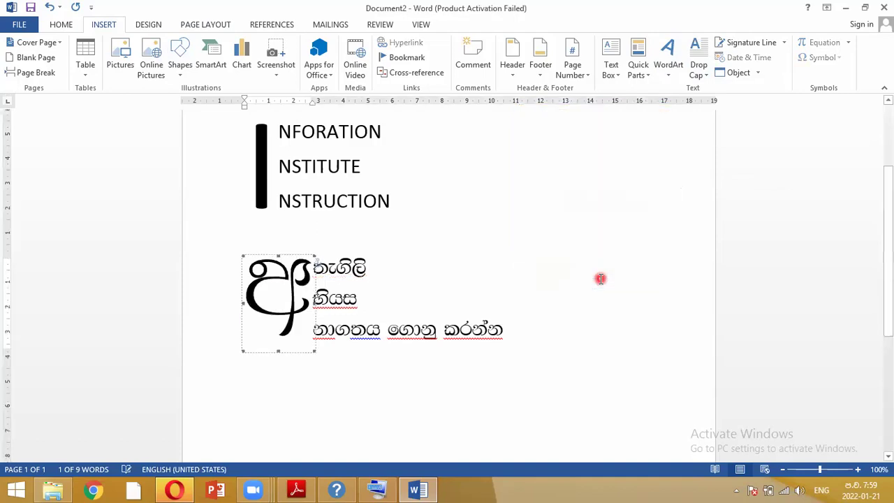
click(600, 278)
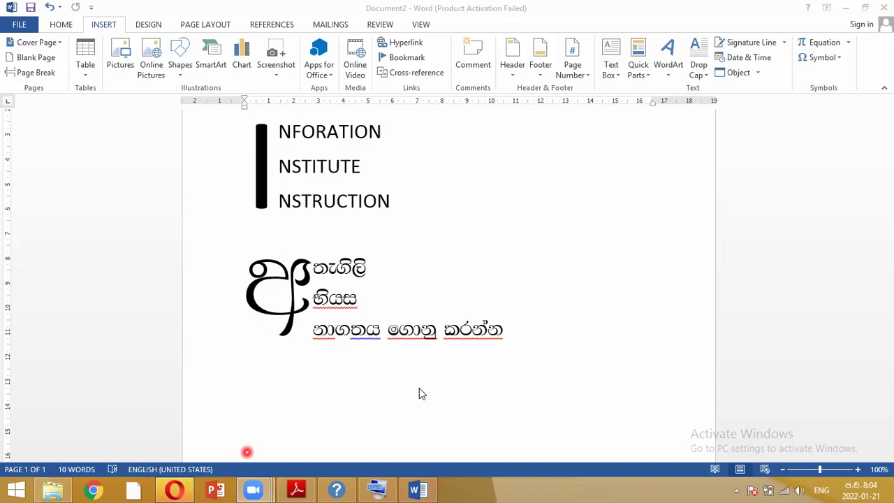
- Switch to word.pdf in Adobe Reader and go to the Page Margins section on page 20
click(206, 376)
click(296, 490)
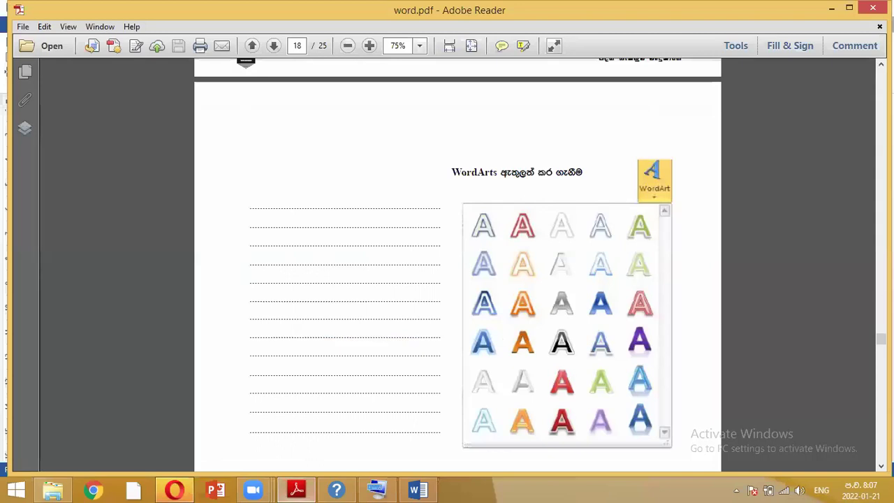
drag(881, 337, 880, 369)
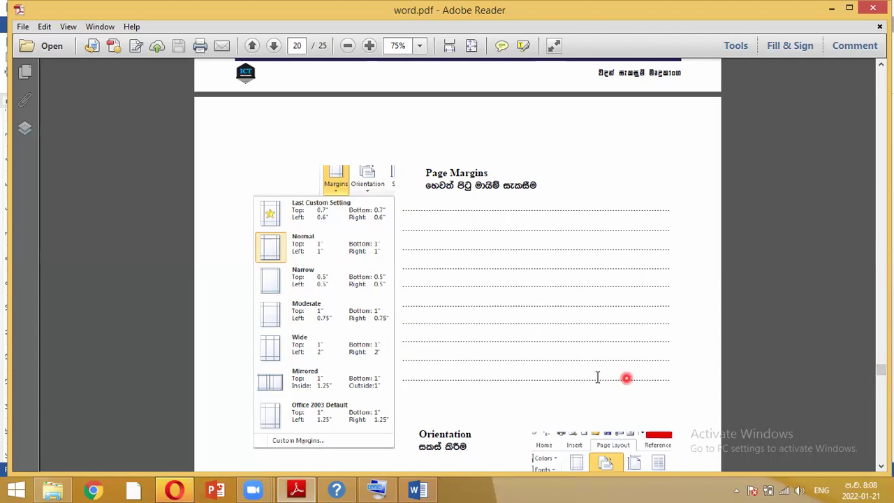
- Switch back to Word, create a new blank document and inspect the margin boundaries on its rulers
key(alt+Tab)
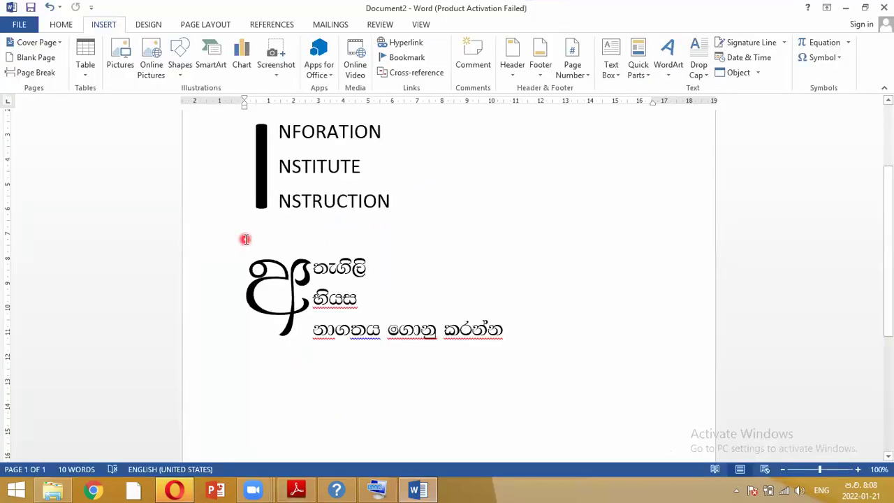
key(ctrl+n)
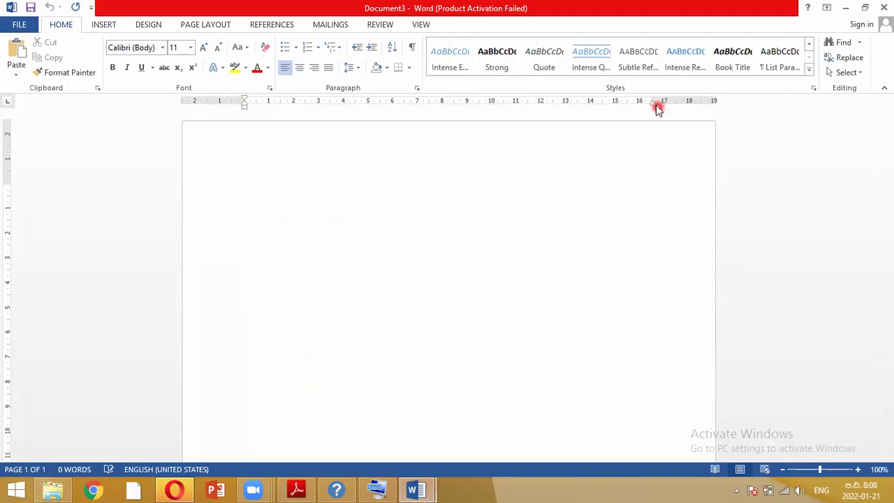
drag(653, 97, 653, 97)
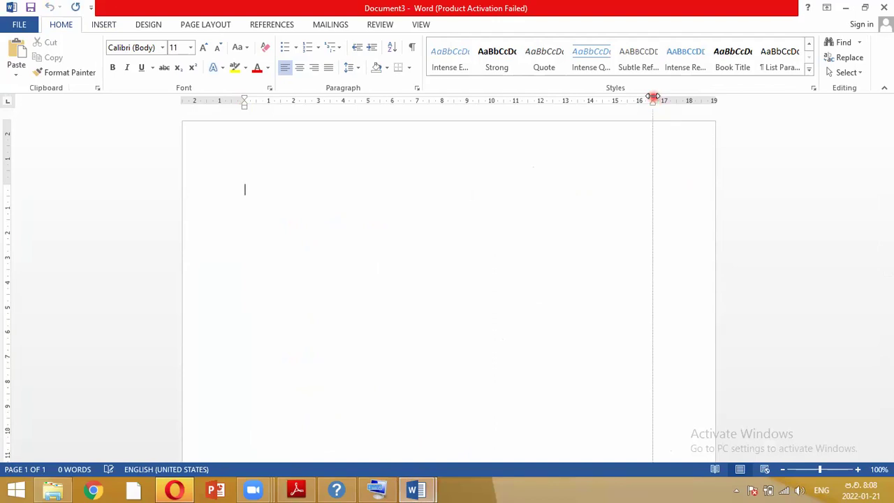
drag(653, 97, 653, 97)
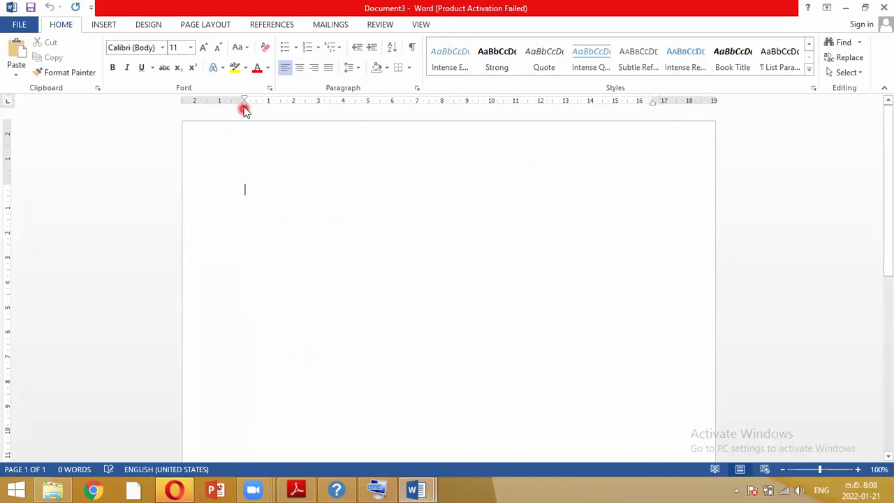
drag(244, 109, 245, 108)
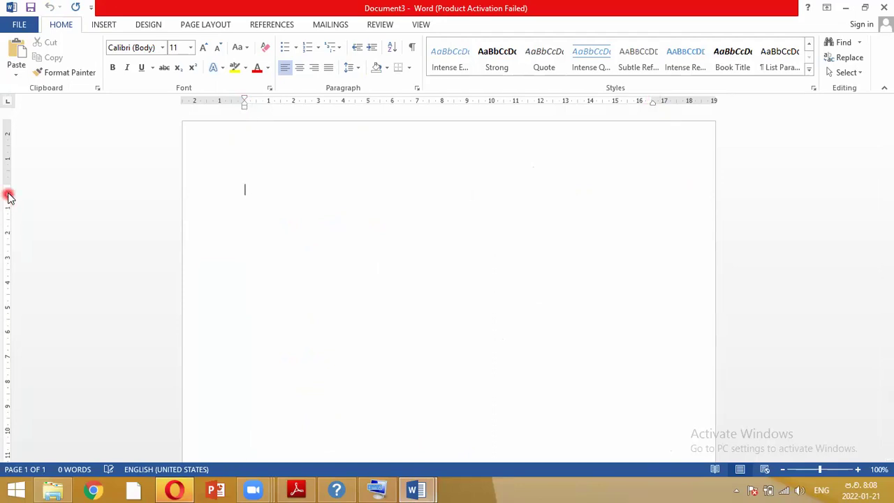
drag(4, 181, 5, 186)
- Set the top, left, bottom and right page margins of the blank document to 1 cm
click(212, 24)
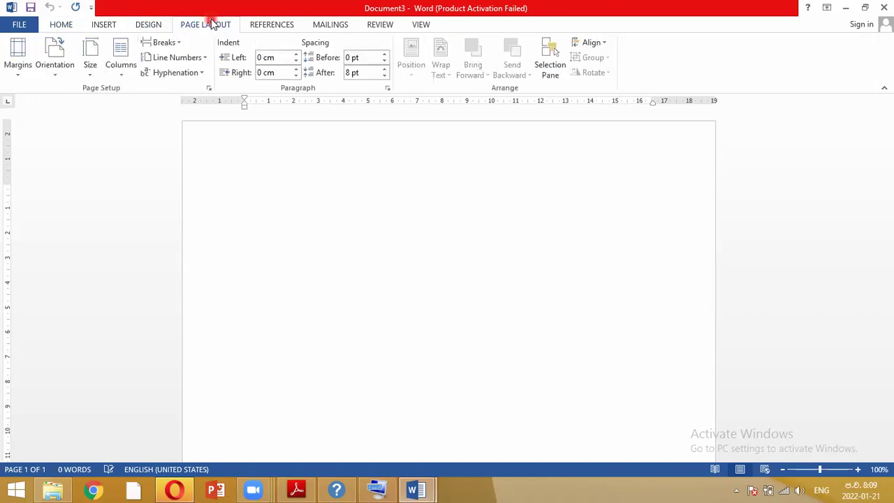
click(208, 84)
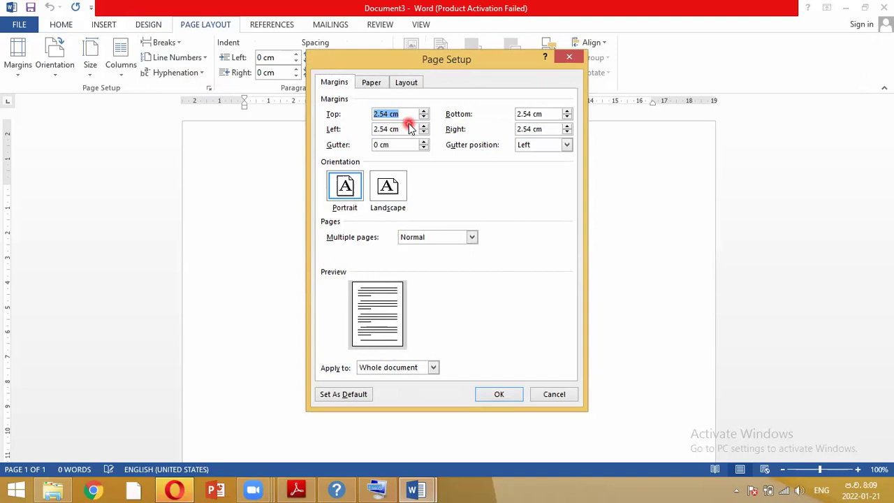
text(1)
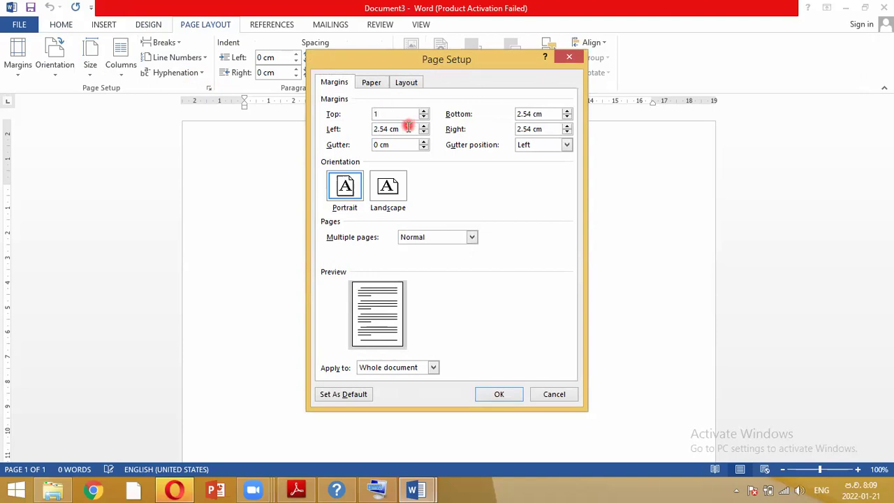
click(408, 130)
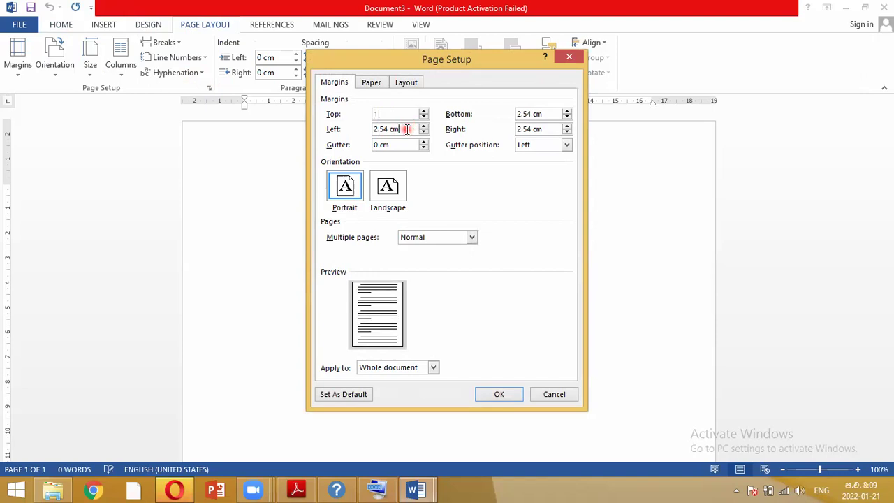
drag(407, 130, 333, 134)
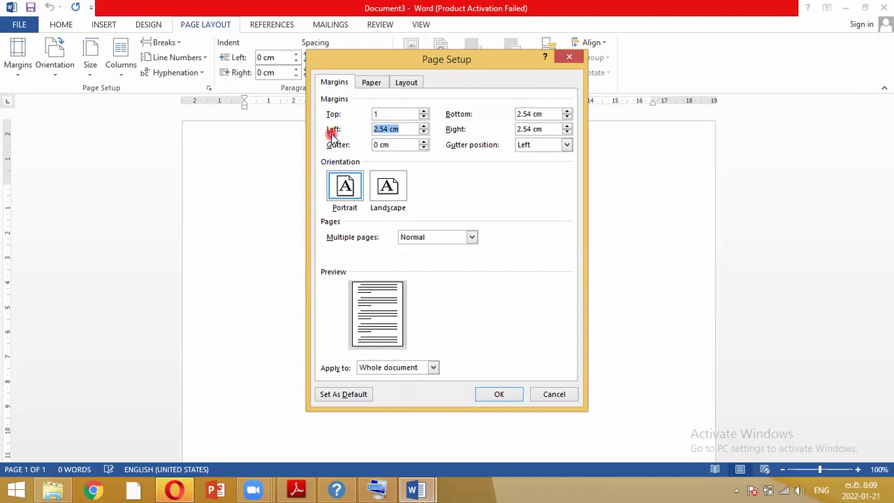
text(1)
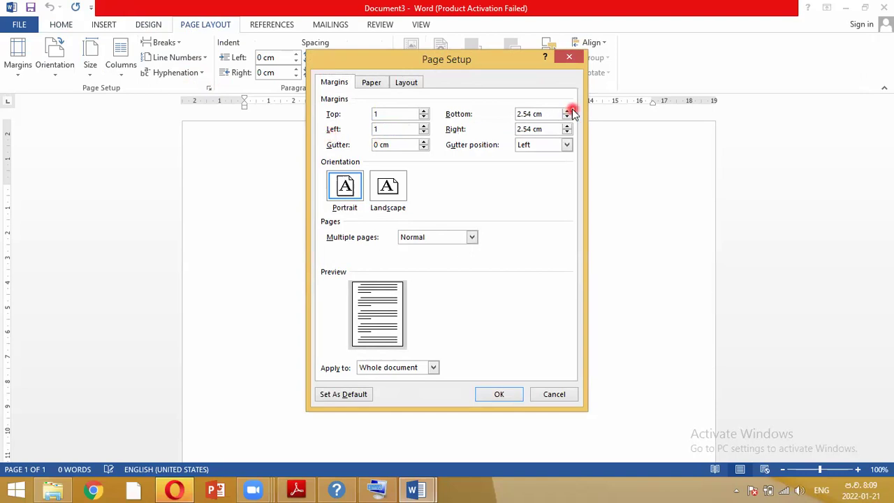
drag(550, 114, 516, 116)
text(1)
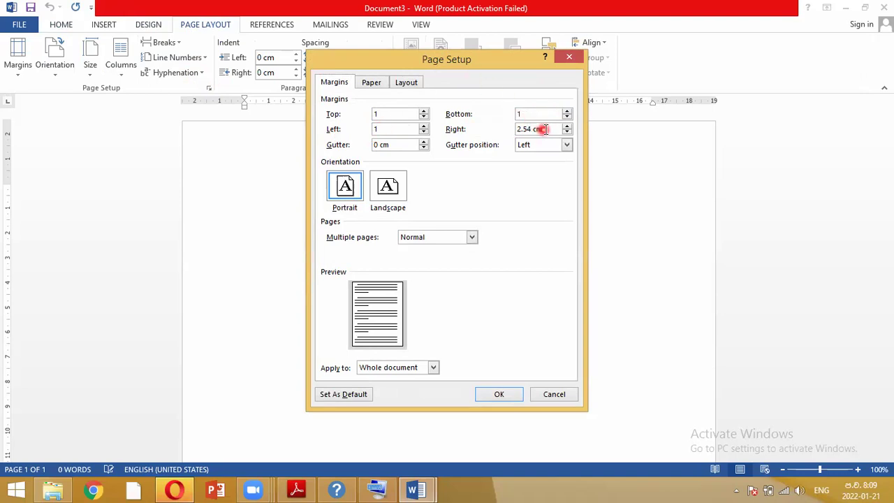
drag(549, 129, 502, 139)
text(1)
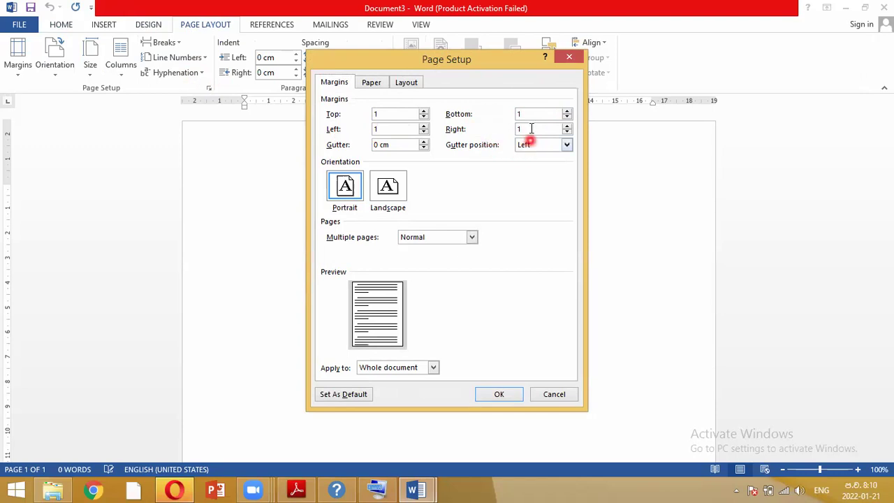
click(500, 394)
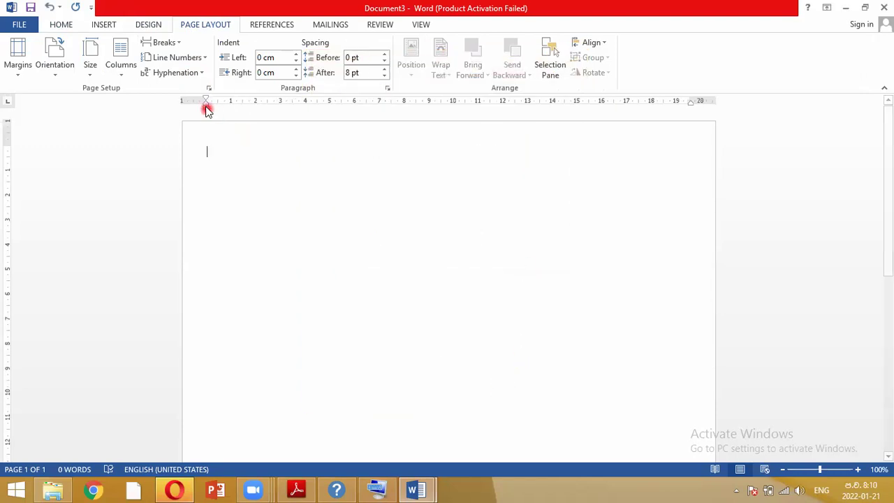
drag(207, 103, 207, 103)
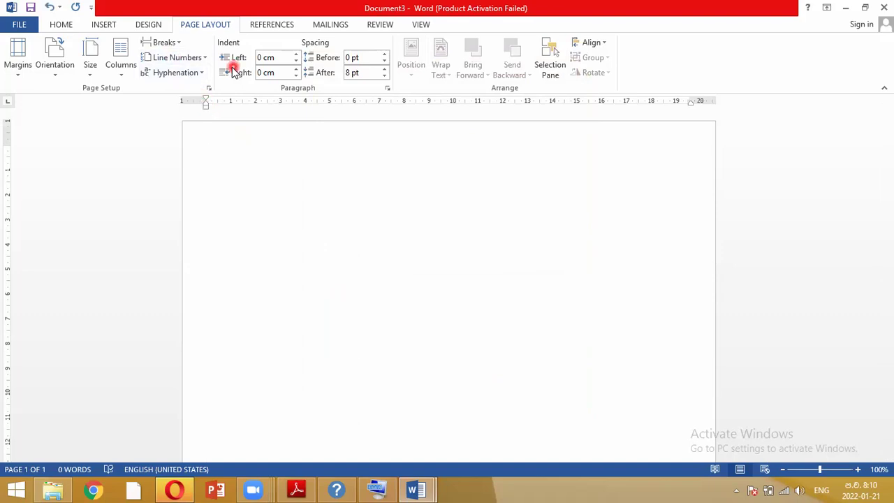
- Choose A4 210 x 297 mm as the document's paper size in the page setup
click(208, 89)
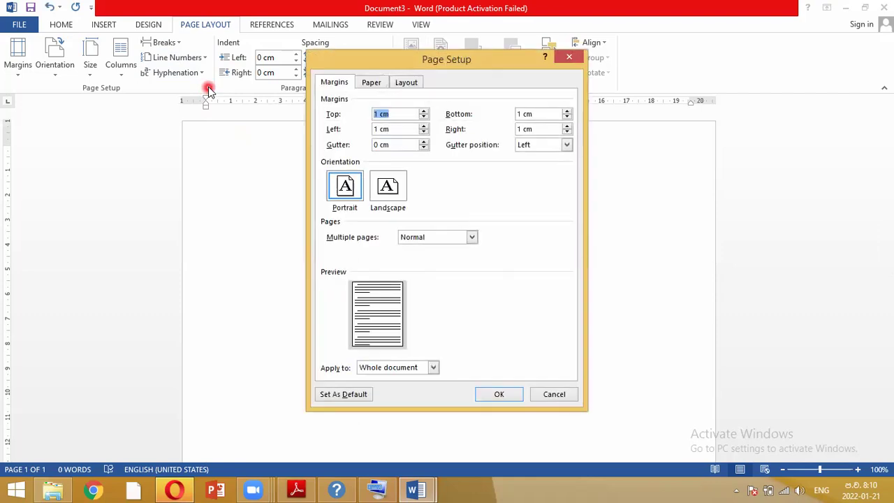
click(370, 82)
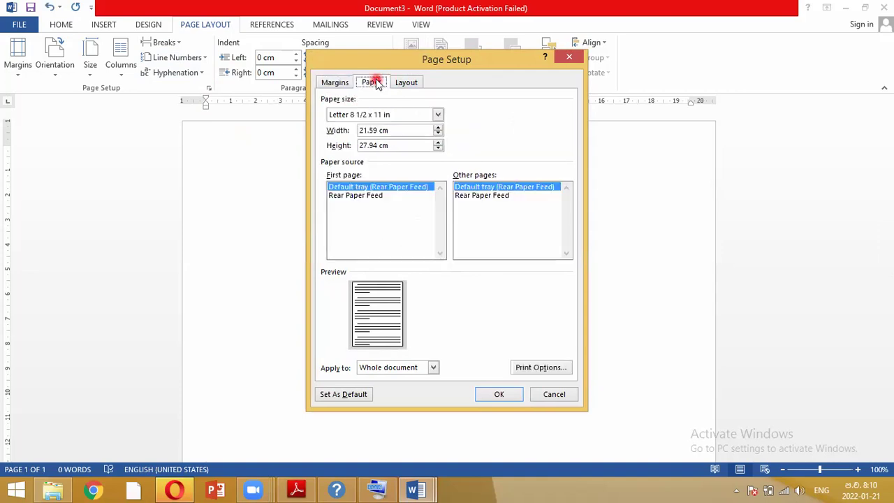
click(438, 114)
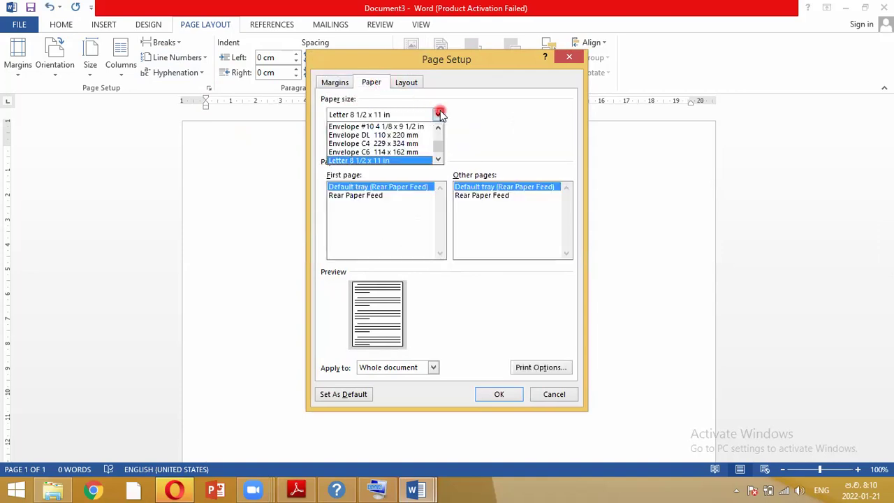
drag(439, 129, 439, 128)
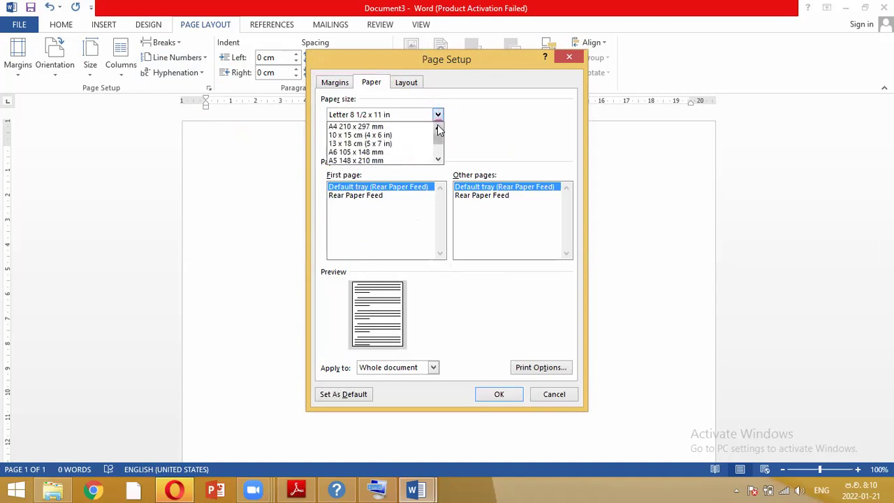
click(369, 126)
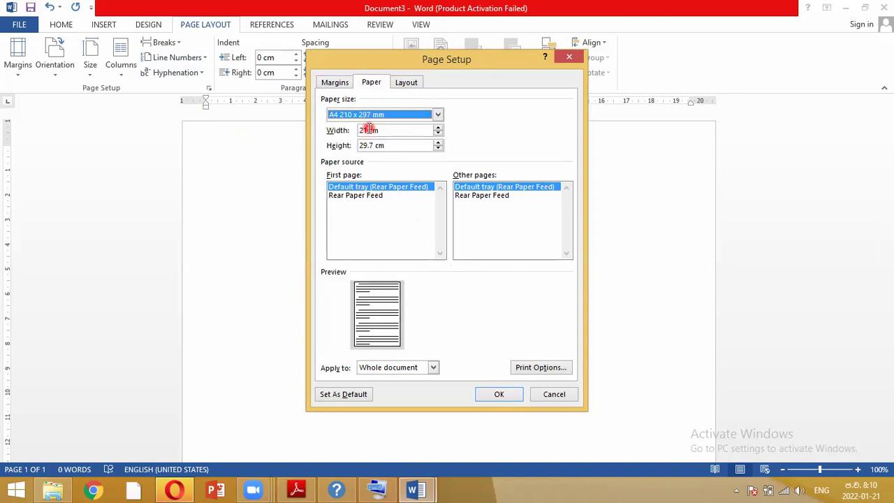
- Try the landscape and portrait orientations in the page setup and close it without applying
click(340, 83)
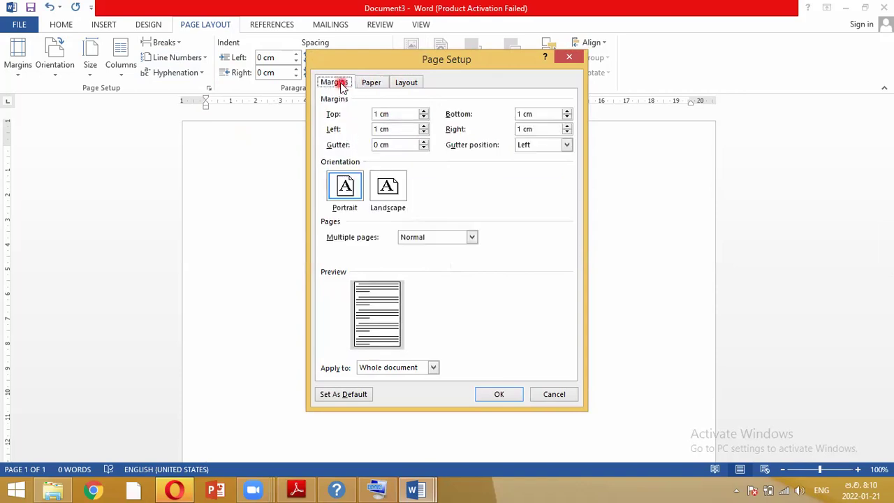
click(383, 193)
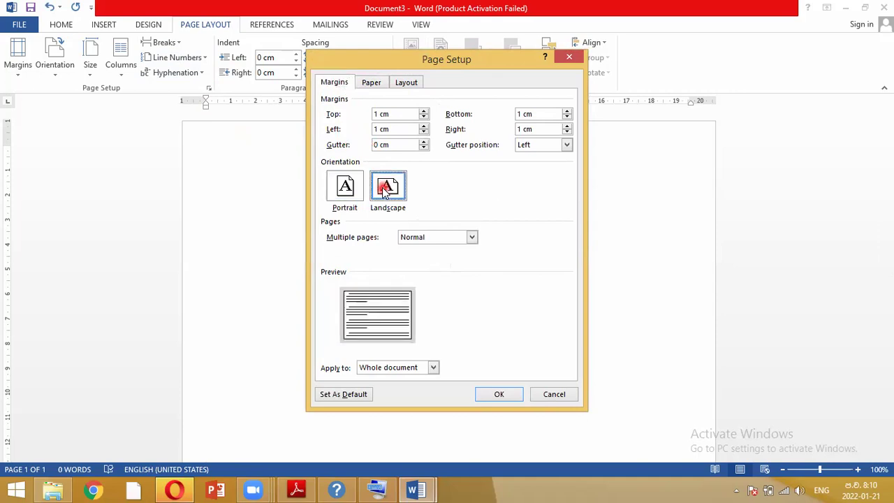
click(343, 190)
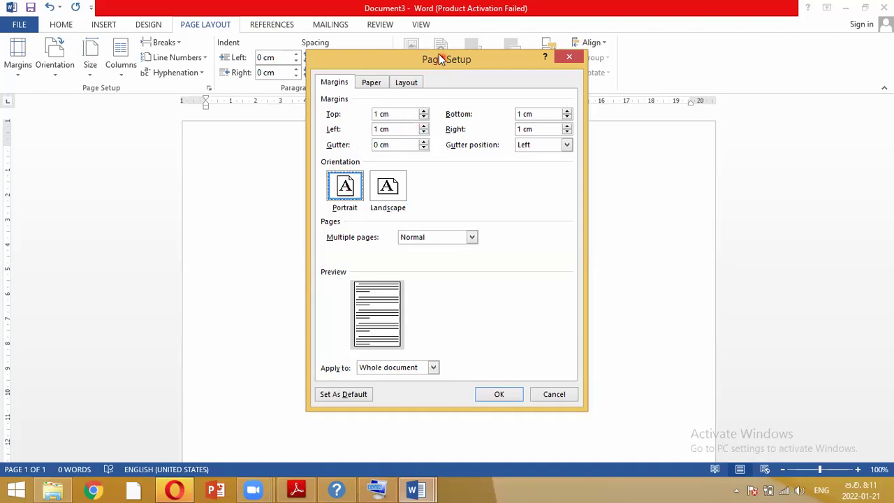
drag(440, 60, 414, 47)
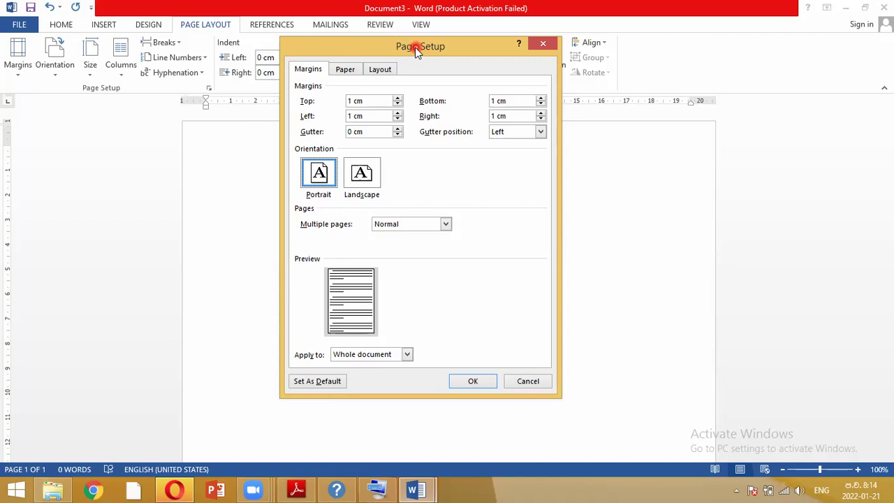
click(544, 47)
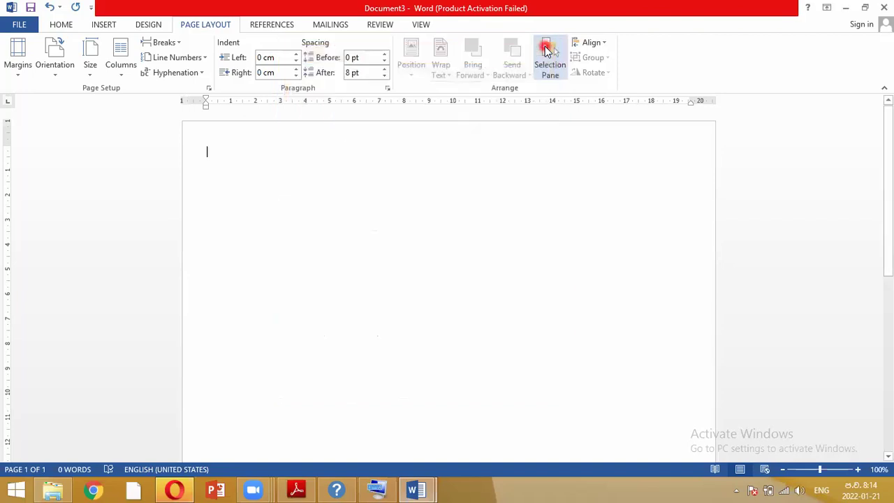
click(295, 165)
text(..................)
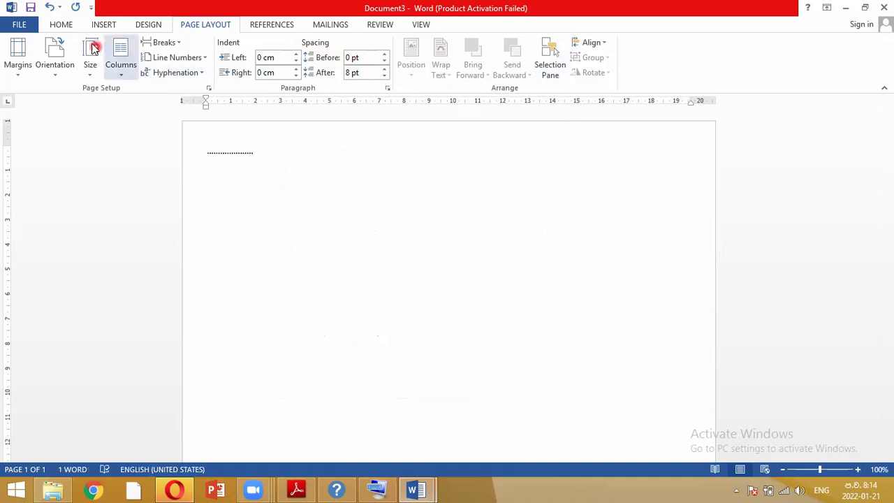
click(65, 26)
click(190, 48)
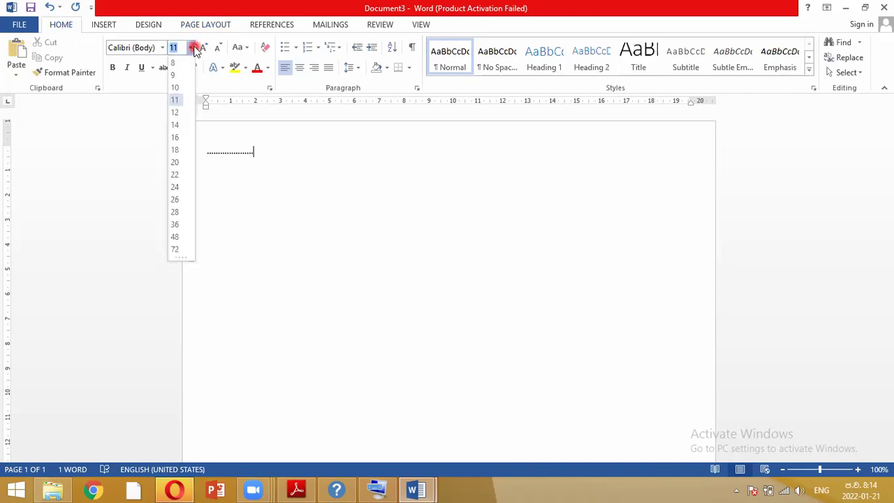
click(176, 225)
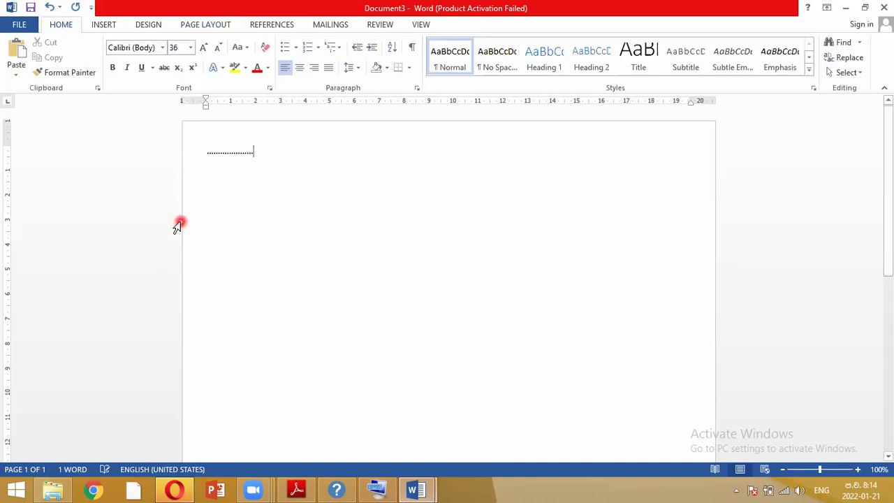
drag(264, 154, 1, 174)
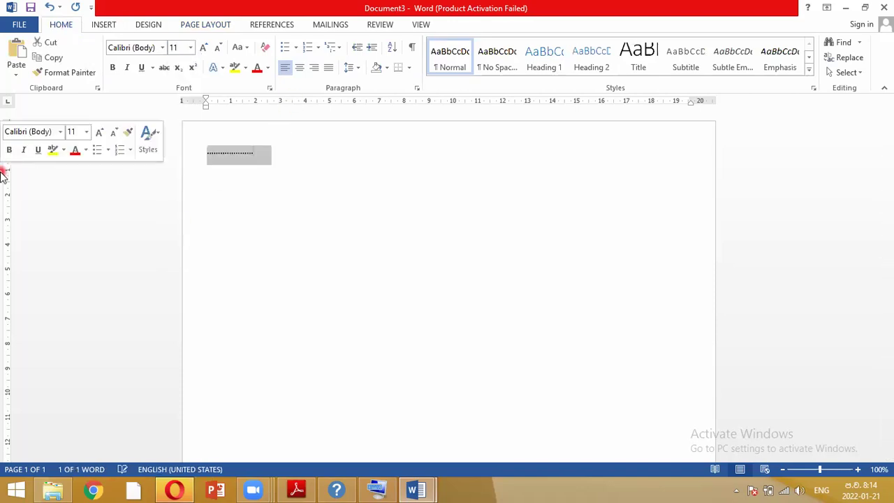
key(Delete)
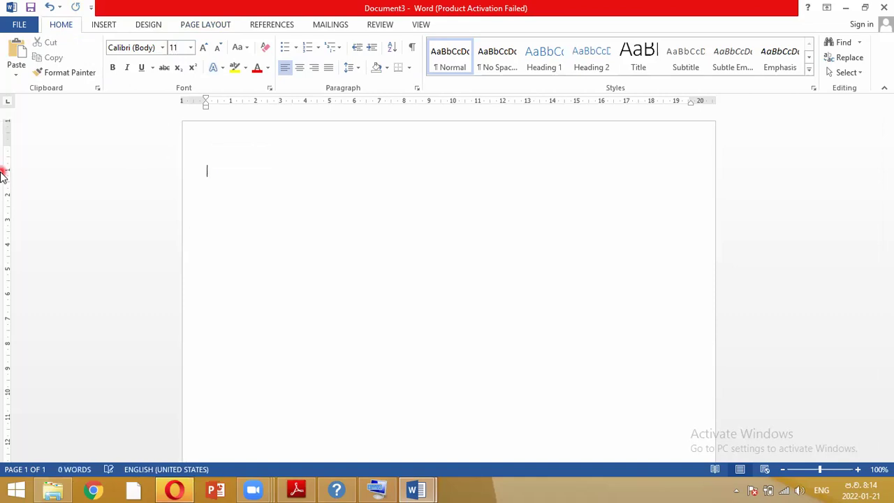
- Set the font size to 36 and write "Page layout→page setup" at the start of the blank document
click(191, 47)
click(176, 224)
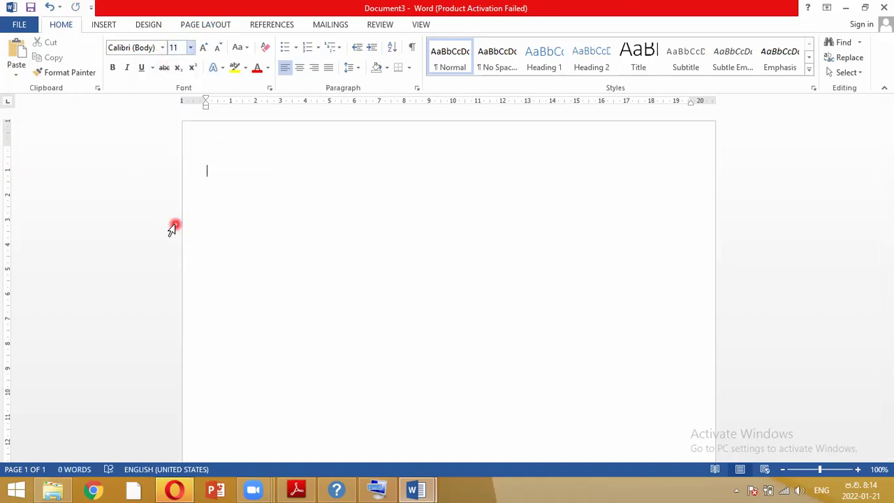
text(page )
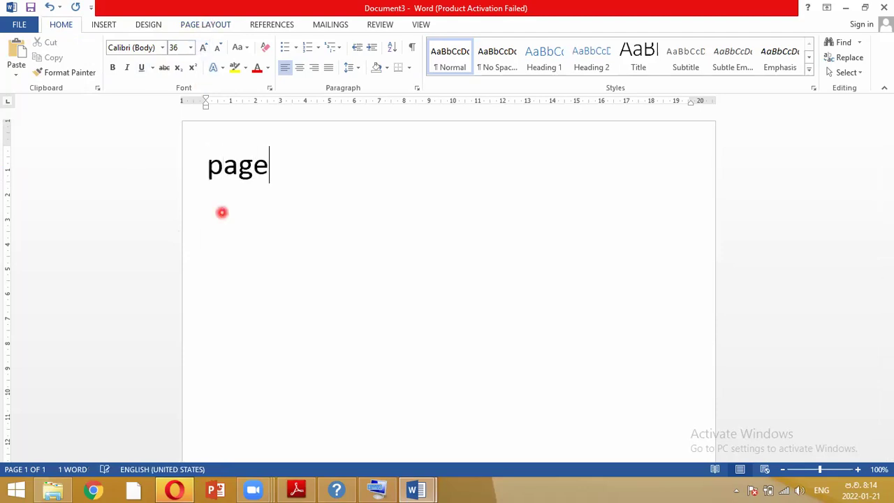
text(l)
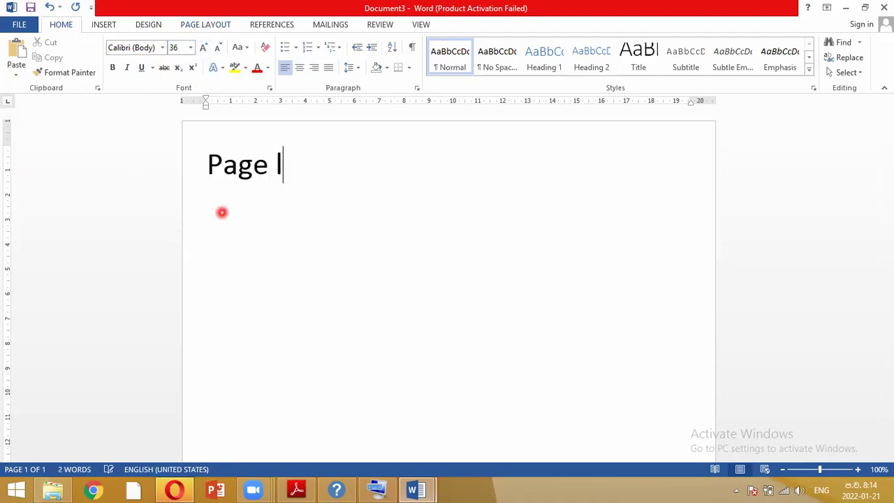
text(ayo)
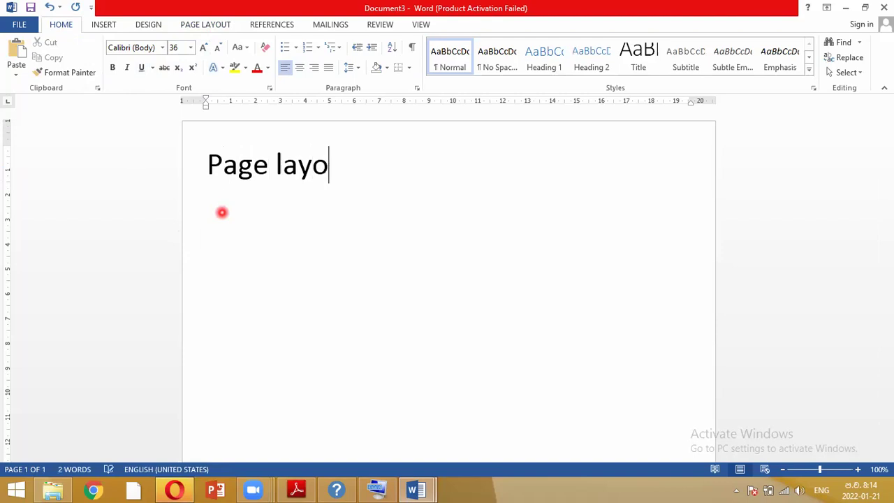
text(ut-->pae)
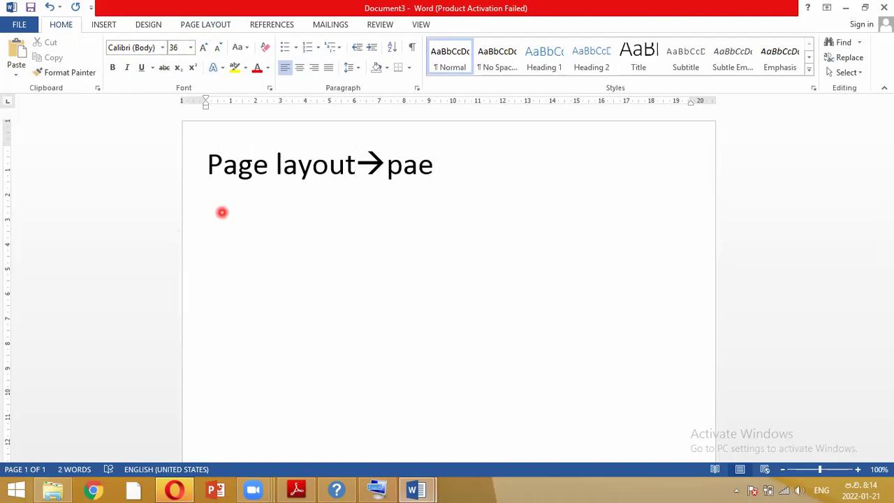
key(BackSpace)
text(ge se)
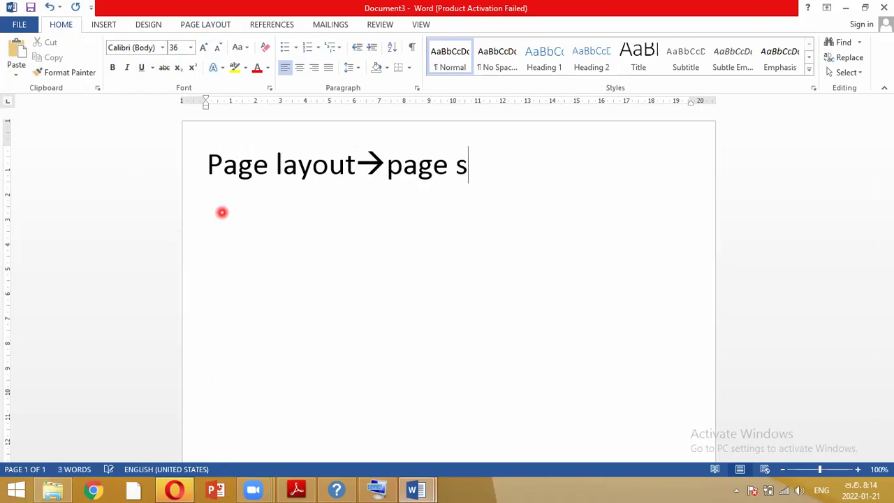
text(tup)
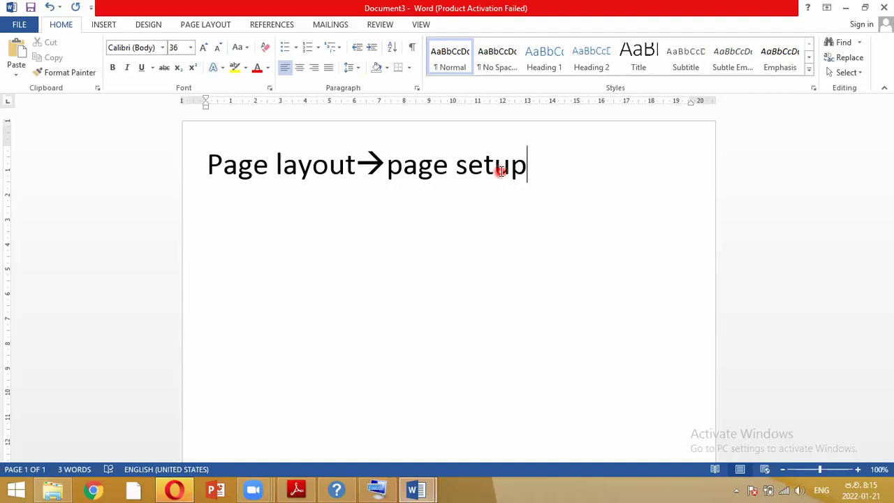
- Reopen the page setup and review its margin and paper size settings
click(220, 22)
click(210, 87)
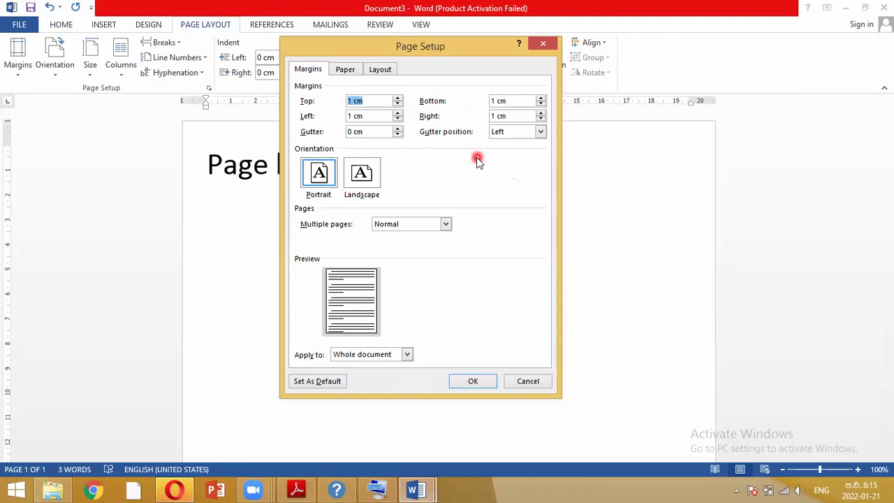
click(465, 450)
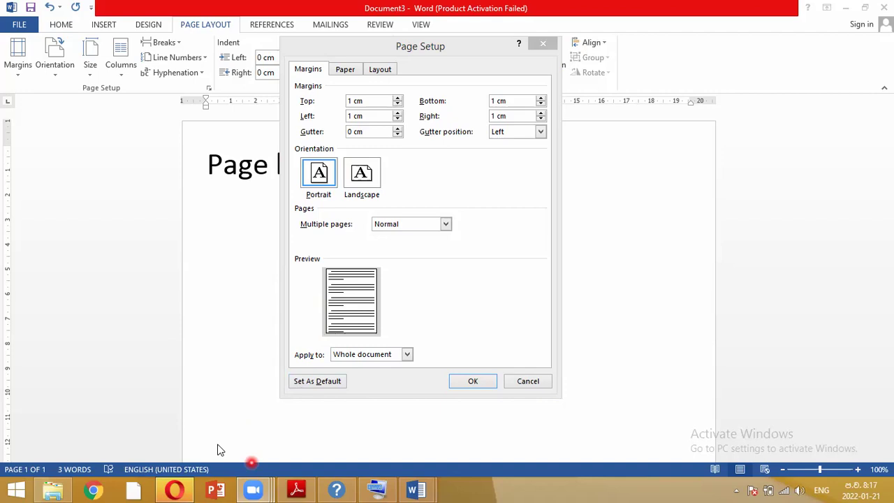
click(348, 69)
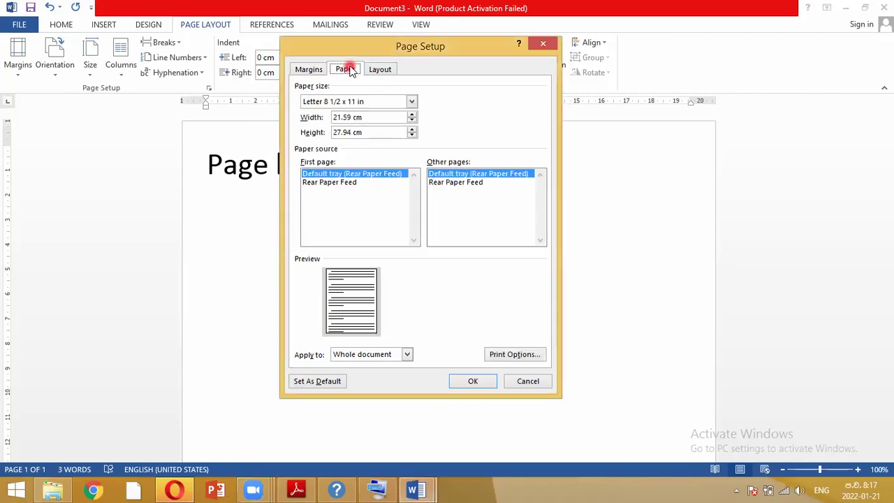
click(305, 70)
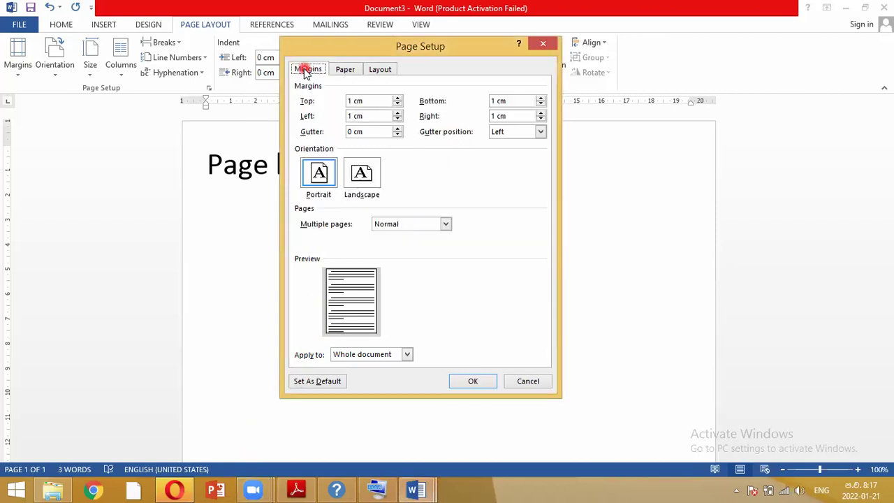
click(347, 69)
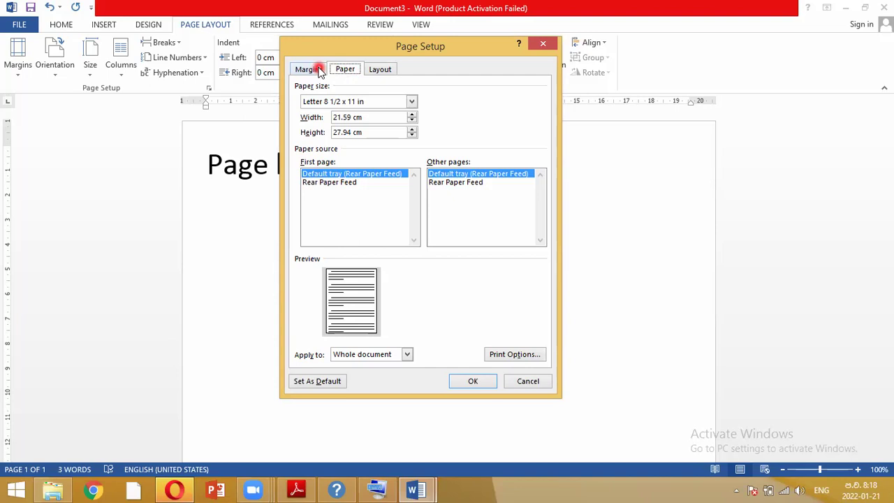
click(320, 70)
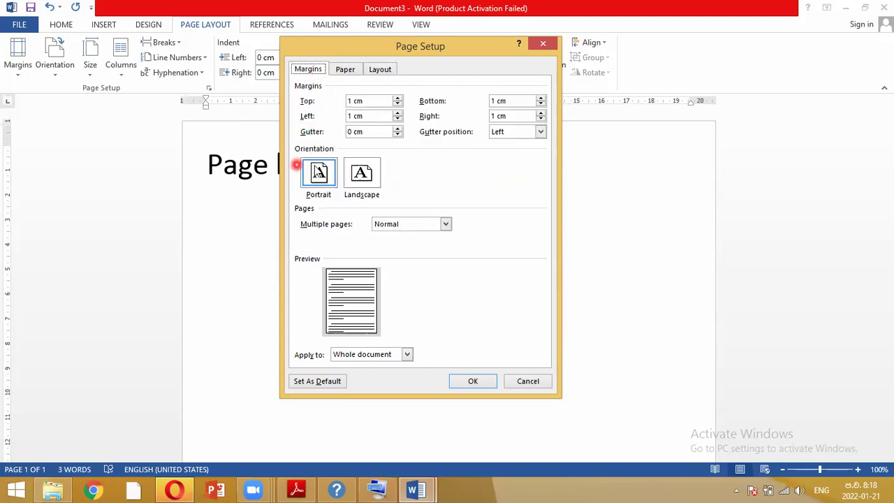
- Compare portrait with landscape orientation, leave Landscape selected, and frame the orientation options with a red annotation rectangle
click(363, 175)
click(322, 175)
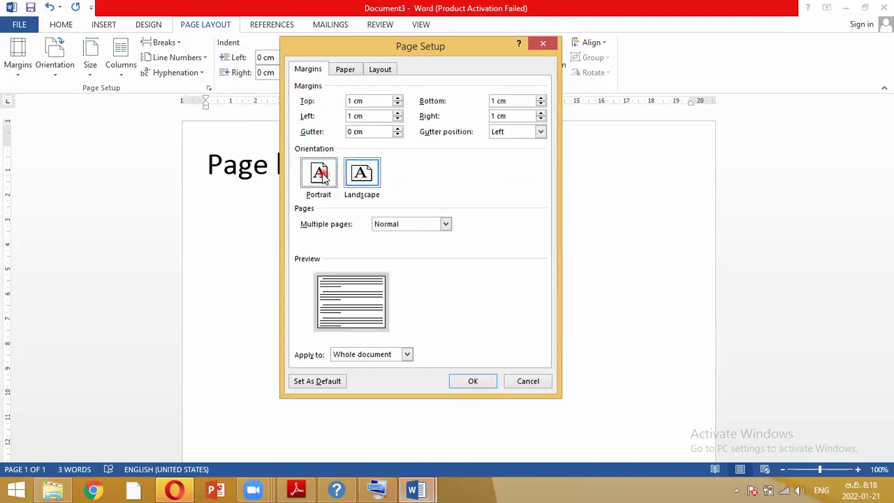
click(370, 175)
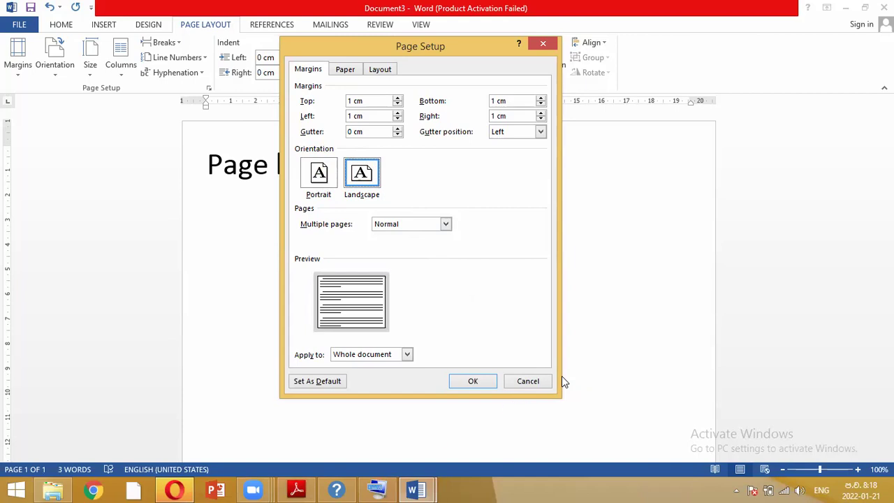
mouse_move(289, 141)
mouse_down()
mouse_move(374, 176)
mouse_move(398, 203)
mouse_up()
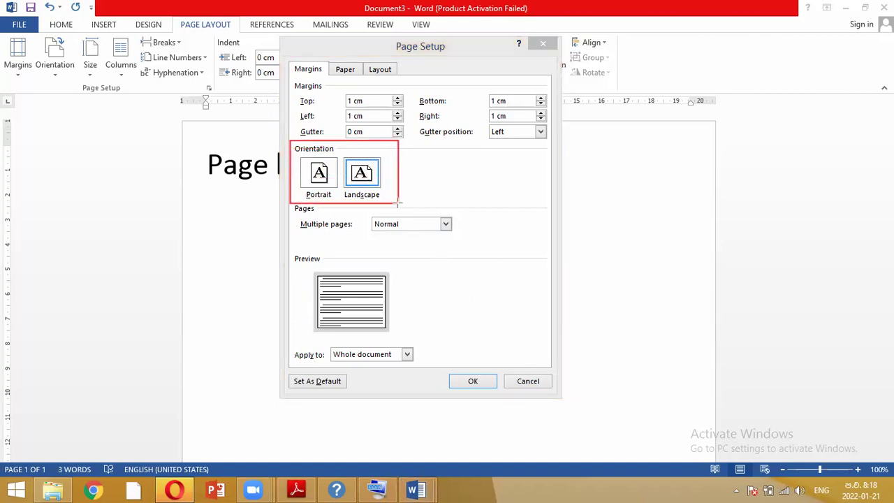